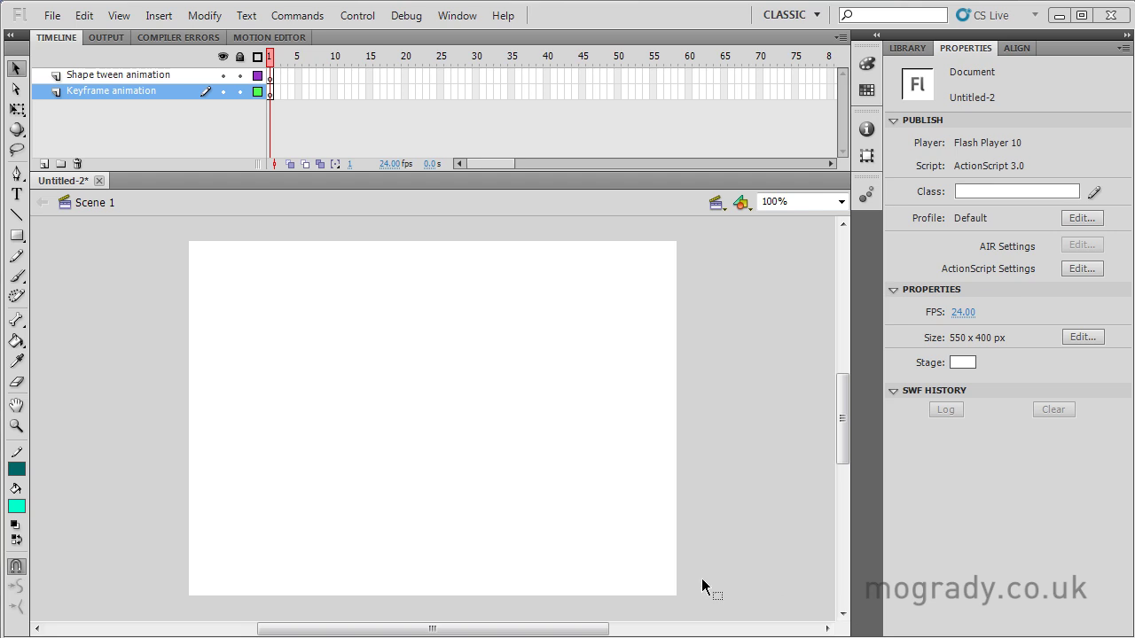
Step: Select frame 1 of the Keyframe animation layer and set the Pencil tool to Smooth mode
left_click(914, 50)
left_click(945, 50)
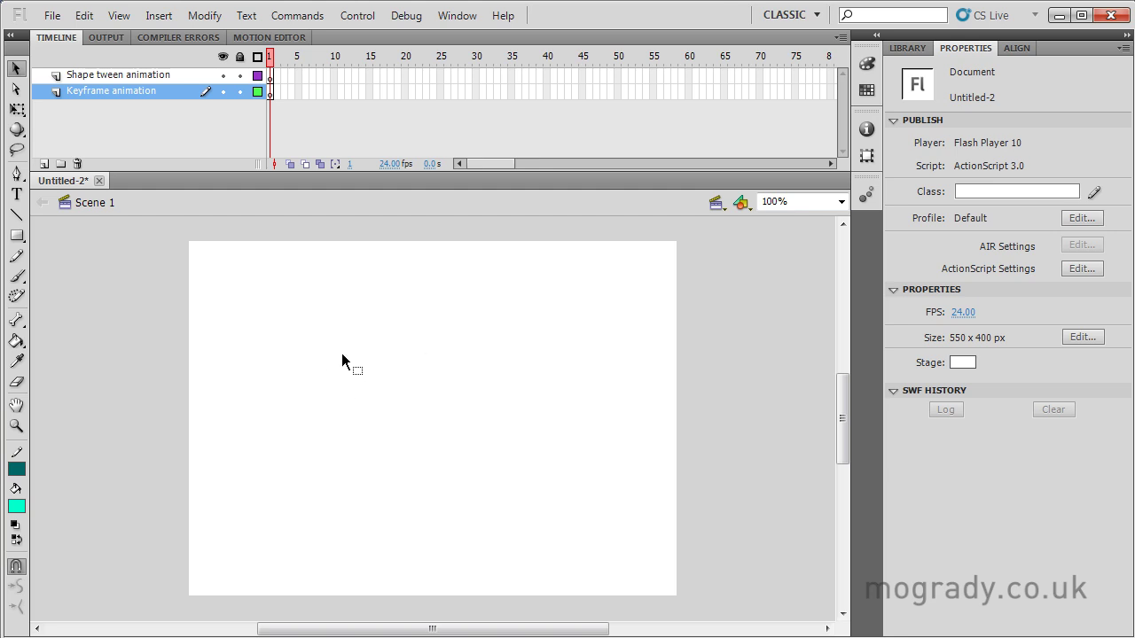
left_click(98, 90)
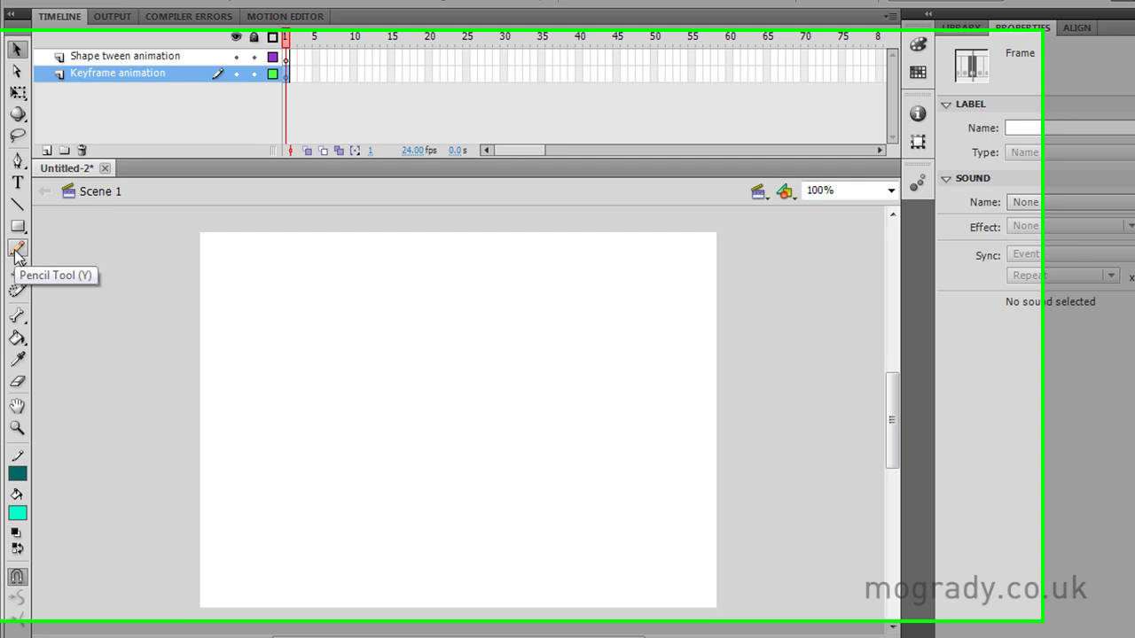
left_click(16, 257)
left_click(20, 616)
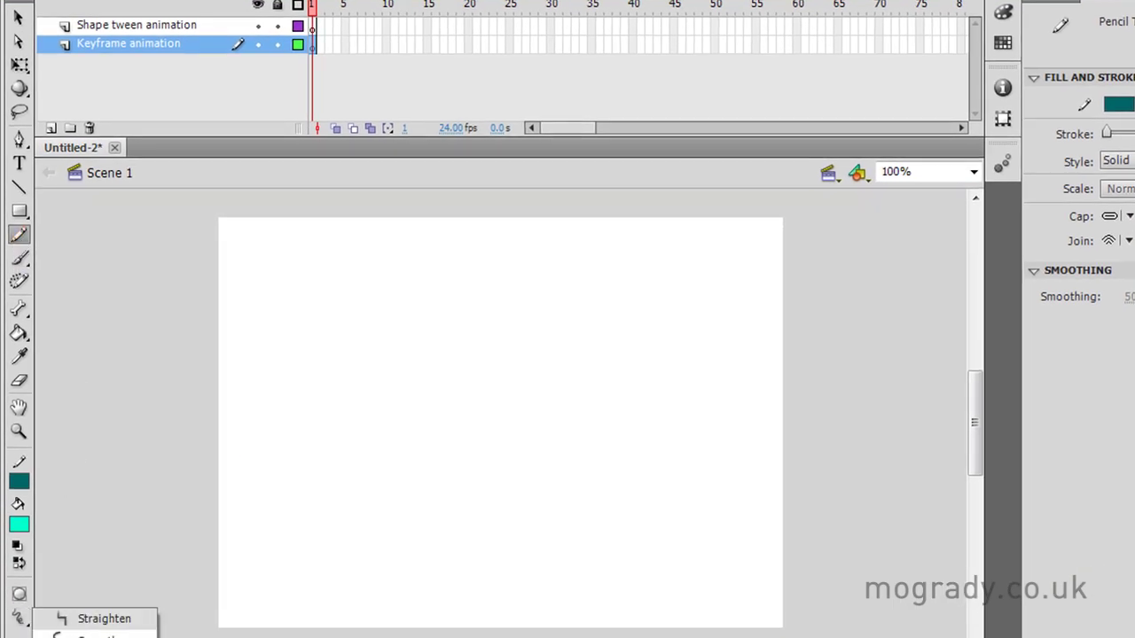
left_click(93, 636)
Step: Draw the round head, right ear, one eye and the nose with the pencil
mouse_move(337, 337)
left_mouse_down()
mouse_move(286, 382)
mouse_move(280, 435)
mouse_move(335, 484)
mouse_move(404, 468)
mouse_move(421, 397)
mouse_move(408, 354)
mouse_move(351, 328)
mouse_move(275, 351)
mouse_move(259, 367)
mouse_move(279, 410)
left_mouse_up()
mouse_move(408, 355)
left_mouse_down()
mouse_move(427, 349)
mouse_move(449, 383)
mouse_move(422, 415)
left_mouse_up()
mouse_move(332, 388)
left_mouse_down()
mouse_move(323, 403)
mouse_move(337, 389)
mouse_move(345, 427)
mouse_move(362, 432)
left_mouse_up()
mouse_move(378, 377)
left_mouse_down()
mouse_move(372, 406)
mouse_move(393, 391)
mouse_move(372, 384)
left_mouse_up()
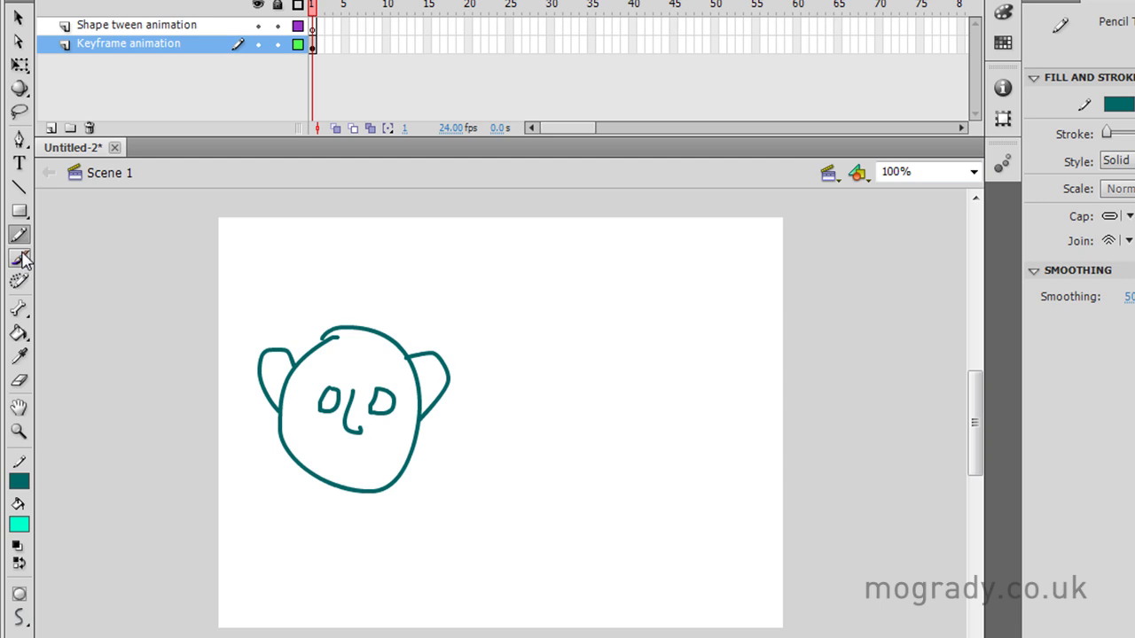
Step: Undo the stray strokes and draw a curved frowning mouth with the Pen tool
left_click(18, 140)
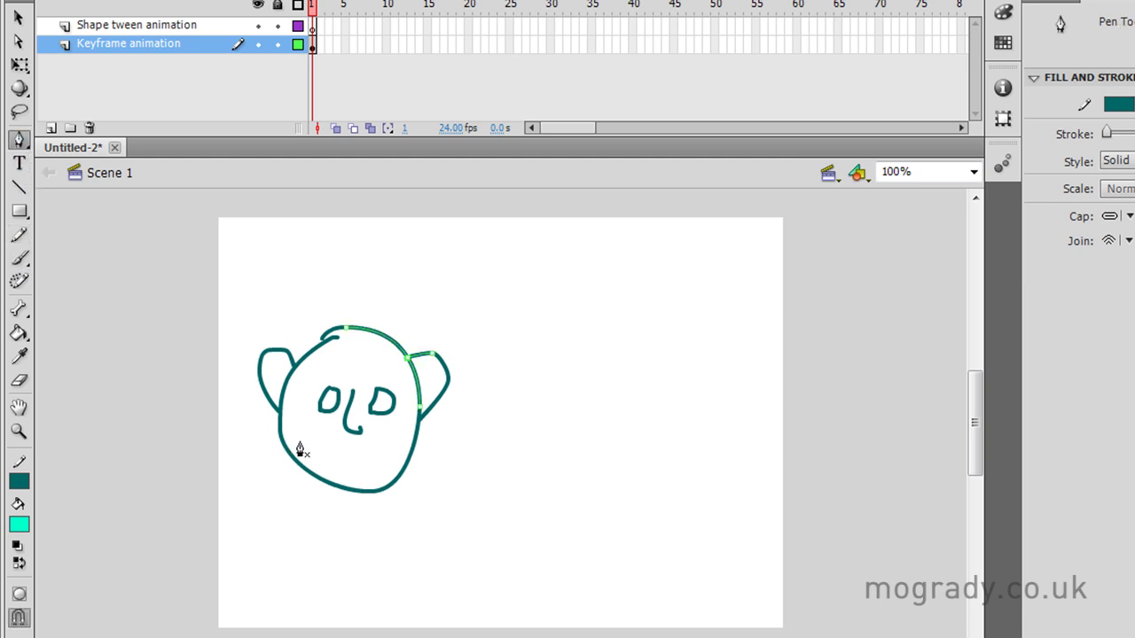
left_click_drag(309, 461, 347, 431)
left_click(387, 459)
key("ctrl+z")
key("ctrl+z")
key("ctrl+z")
key("ctrl+z")
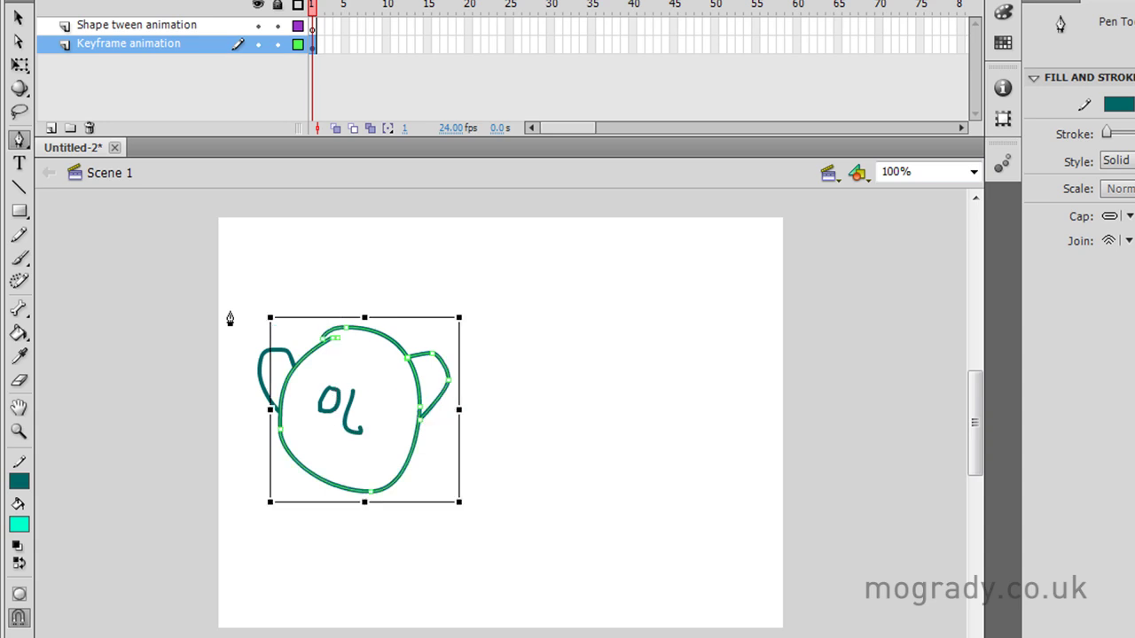
left_click(19, 143)
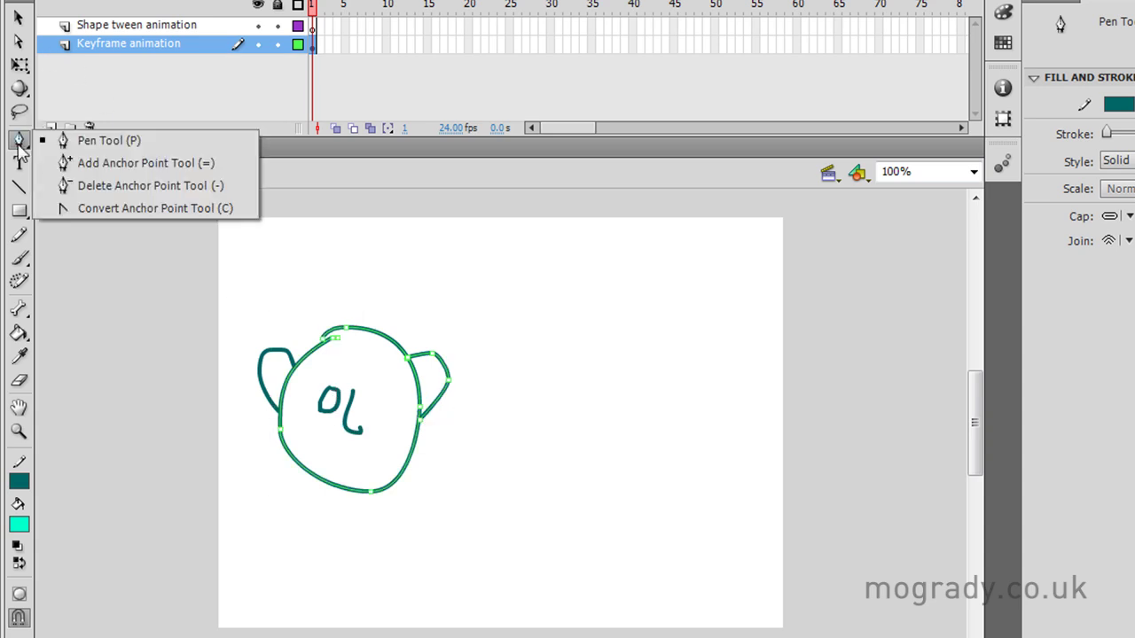
left_click(99, 142)
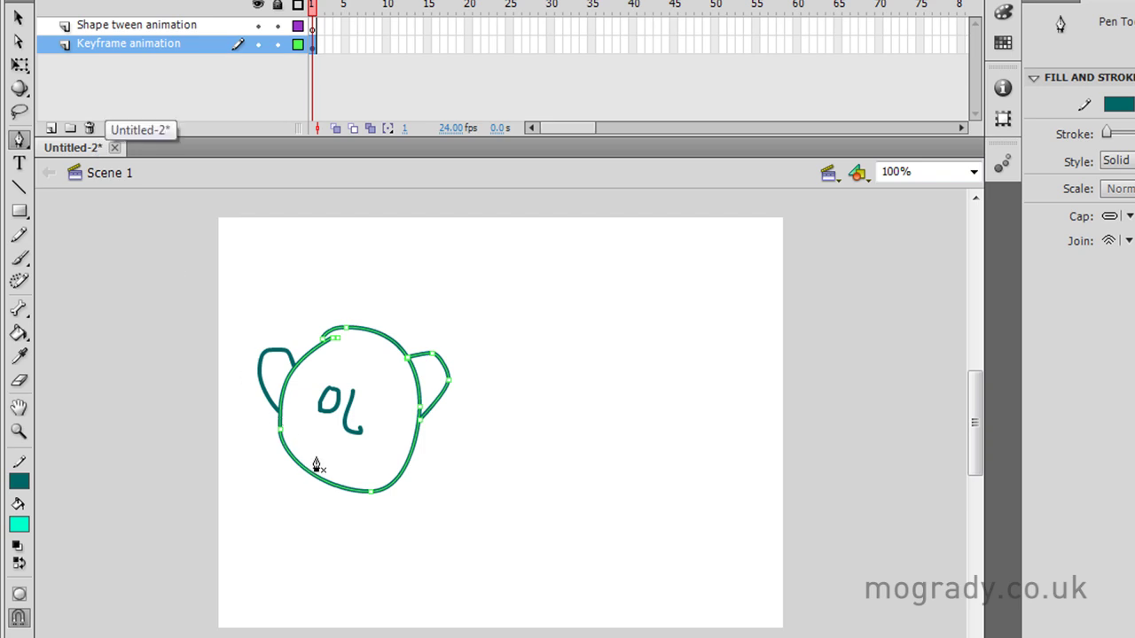
left_click_drag(335, 439, 398, 486)
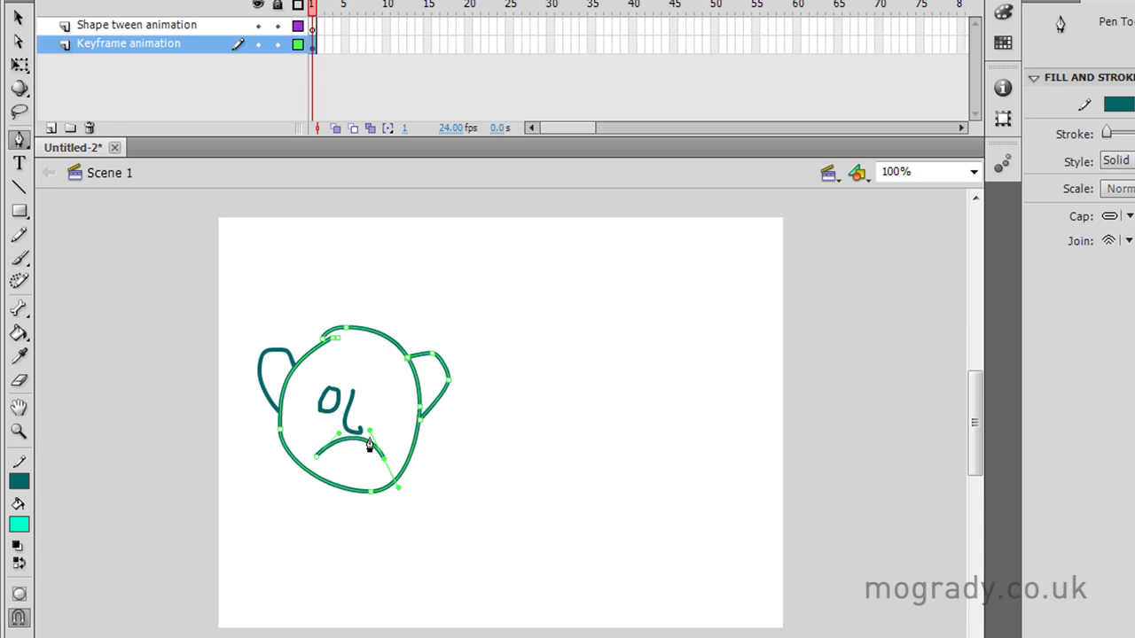
left_click(18, 18)
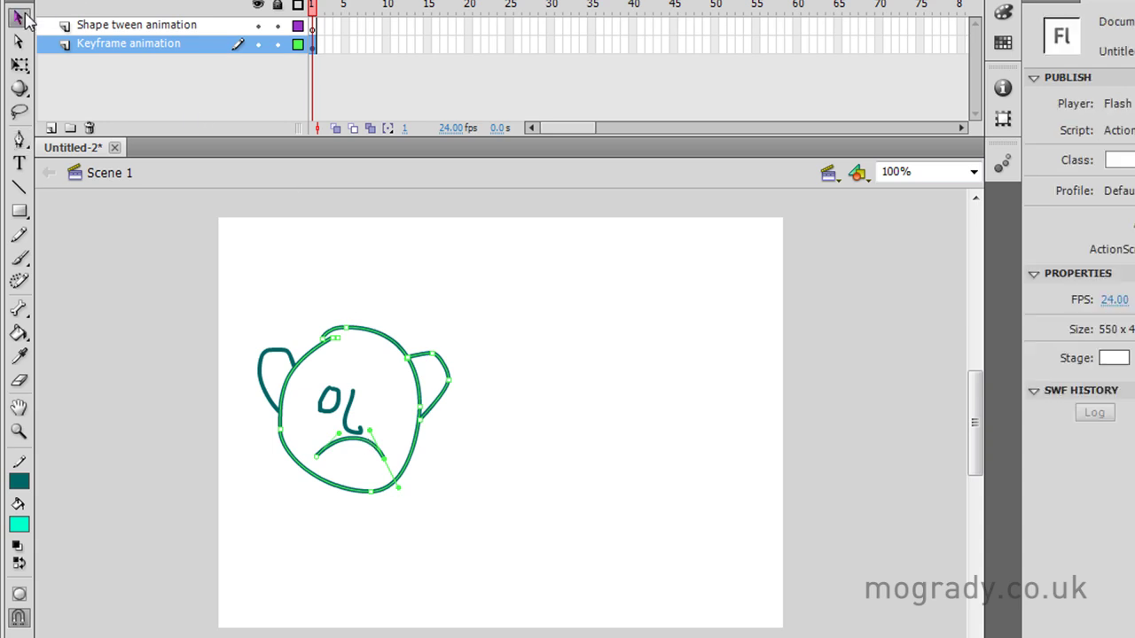
Step: Draw the second eye to the right of the nose with the Pencil
left_click(19, 234)
left_click(20, 236)
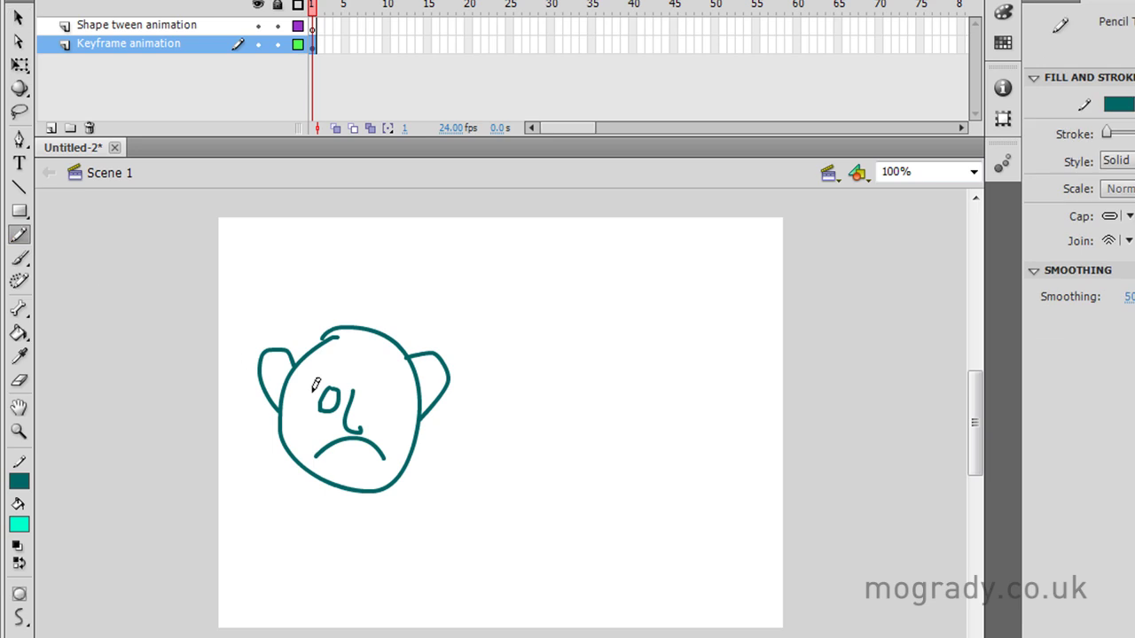
mouse_move(375, 390)
left_mouse_down()
mouse_move(376, 409)
mouse_move(398, 389)
mouse_move(376, 424)
left_mouse_up()
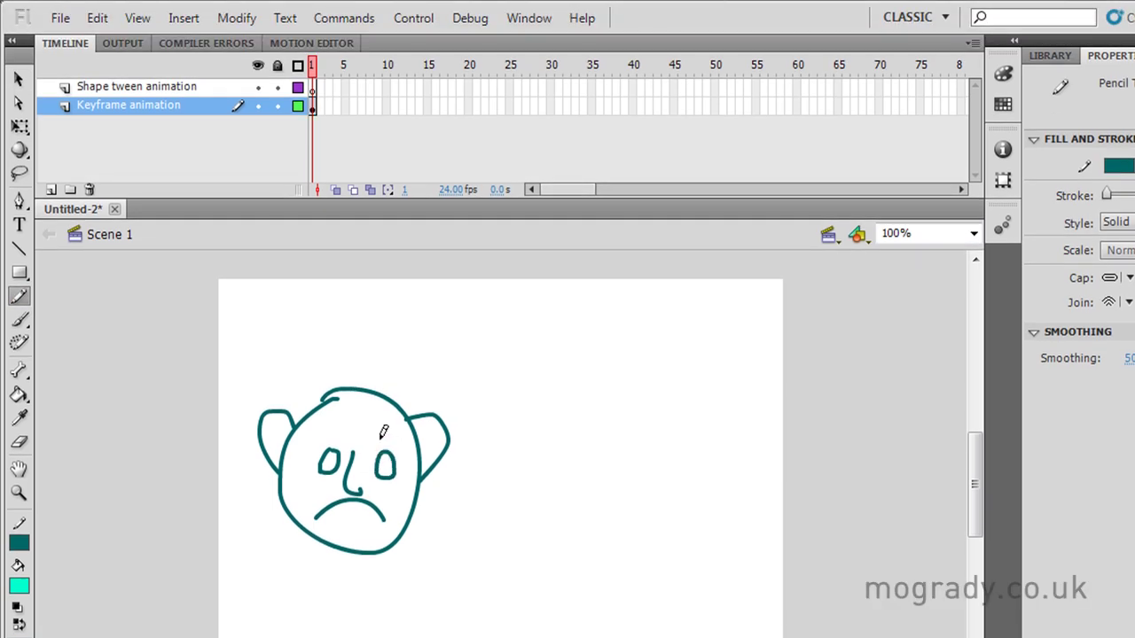
Step: Insert a keyframe at frame 5 and bend the mouth curve there with the Subselection tool
left_click(345, 106)
right_click(345, 106)
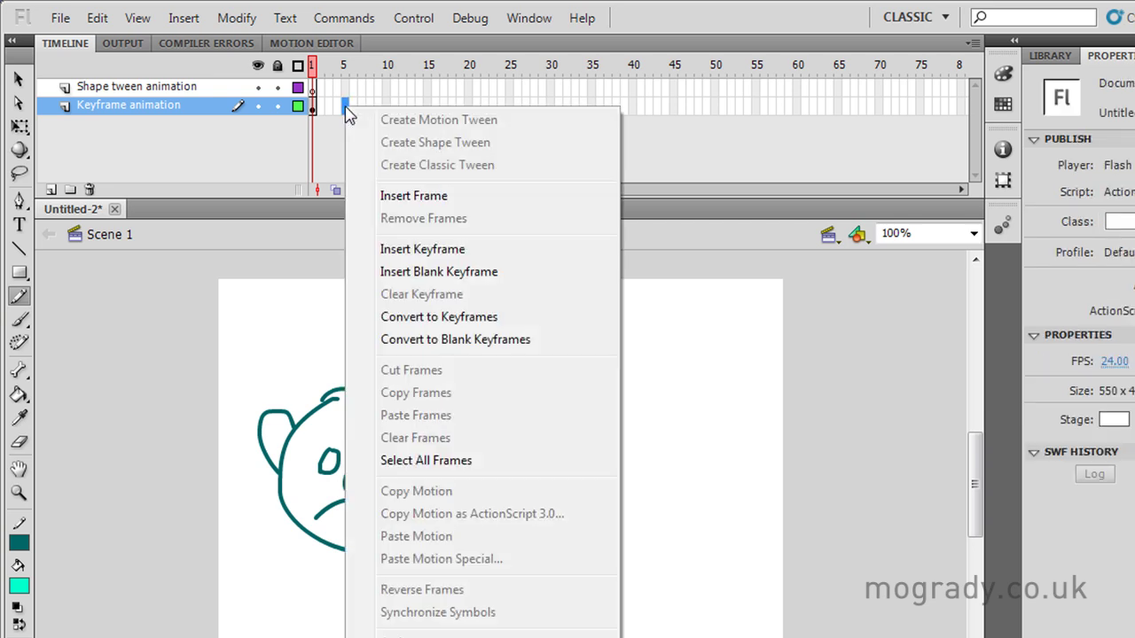
left_click(401, 250)
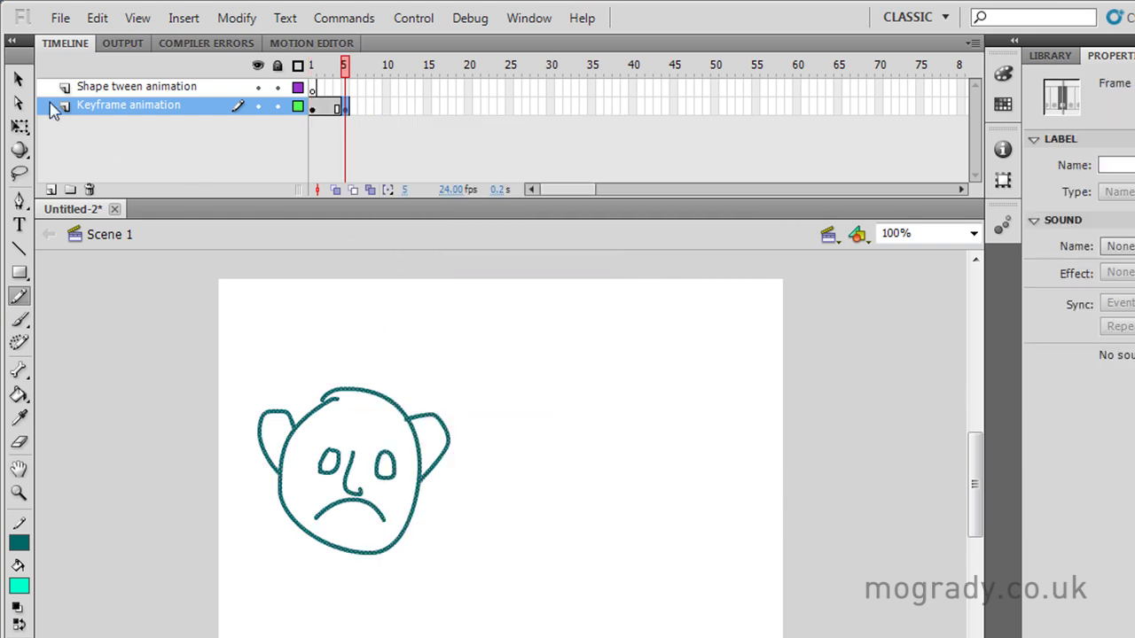
left_click(20, 103)
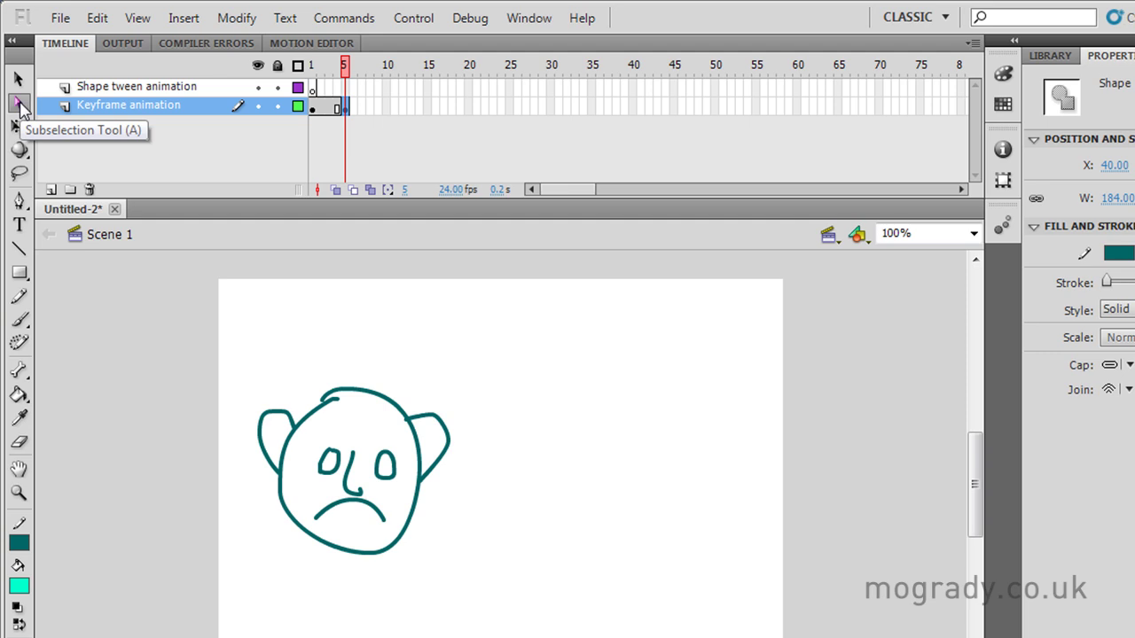
left_click(460, 590)
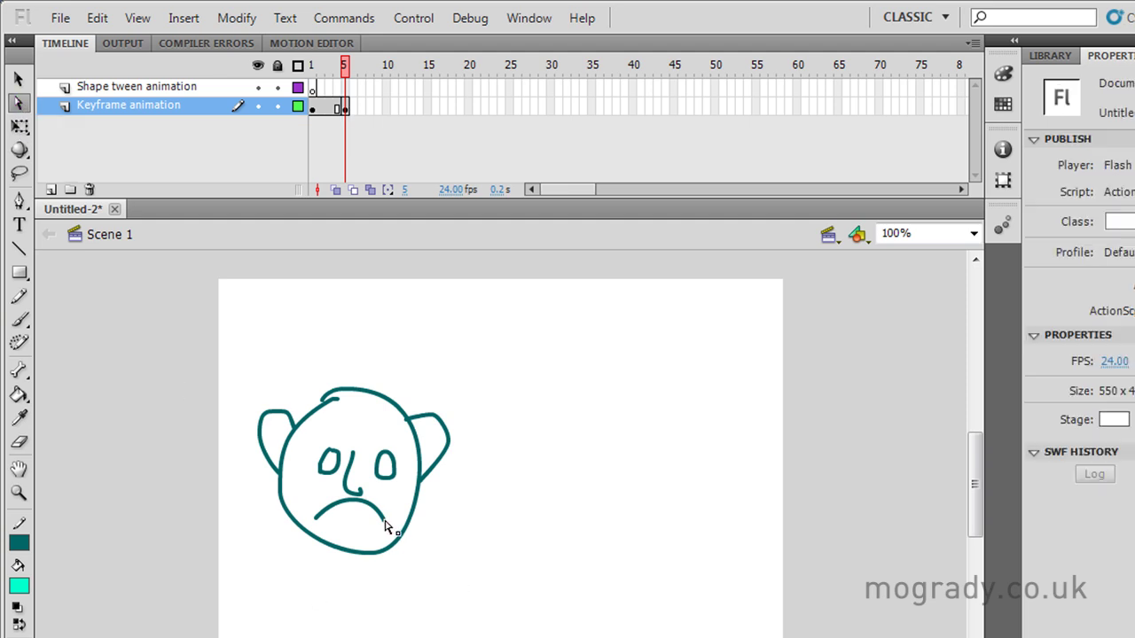
left_click(385, 524)
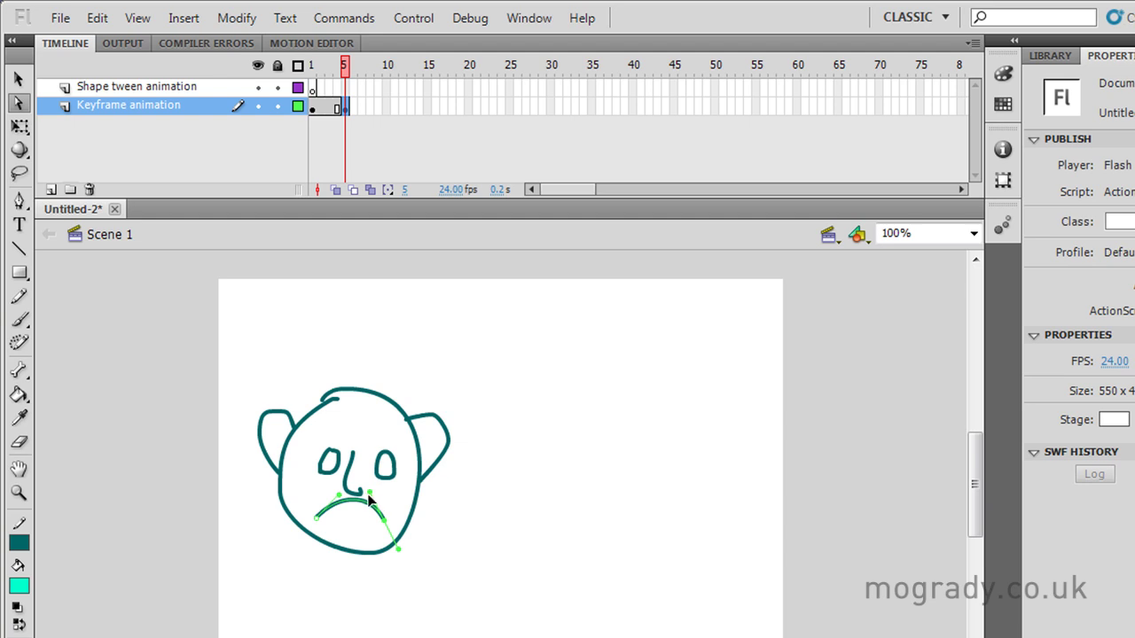
left_click_drag(367, 494, 340, 502)
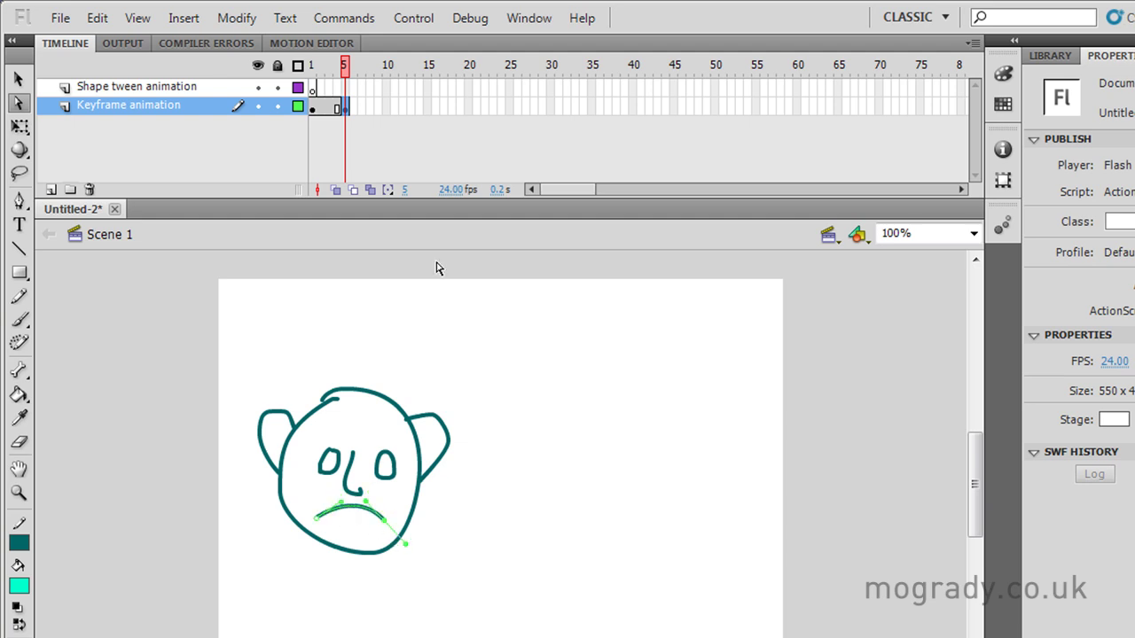
Step: Insert a keyframe at frame 10 and select the mouth's right end point
right_click(385, 105)
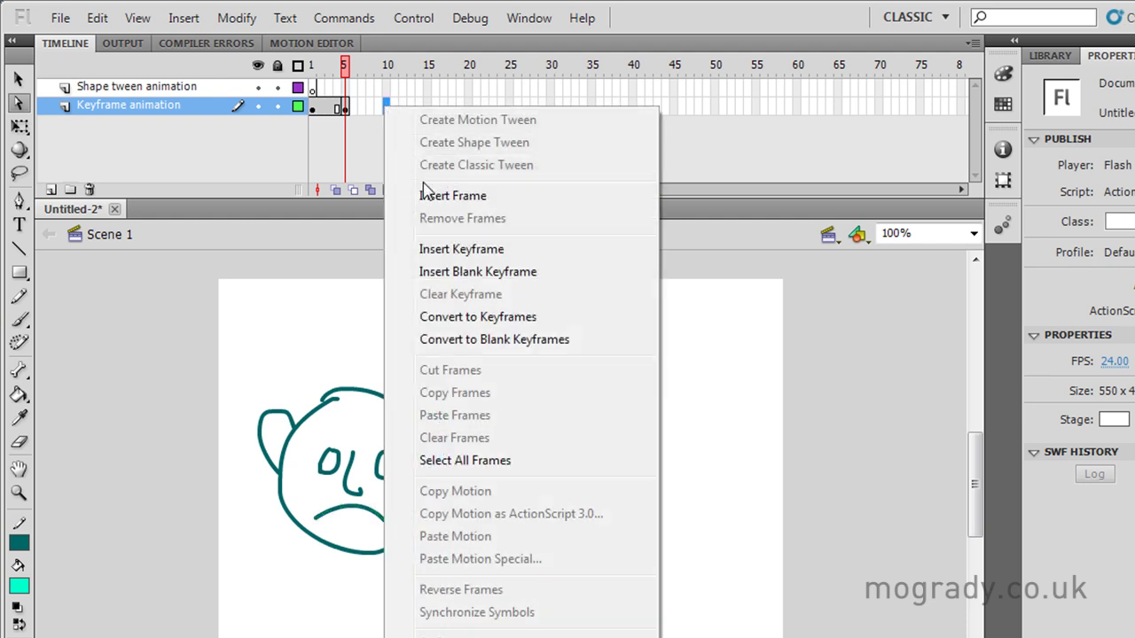
left_click(449, 249)
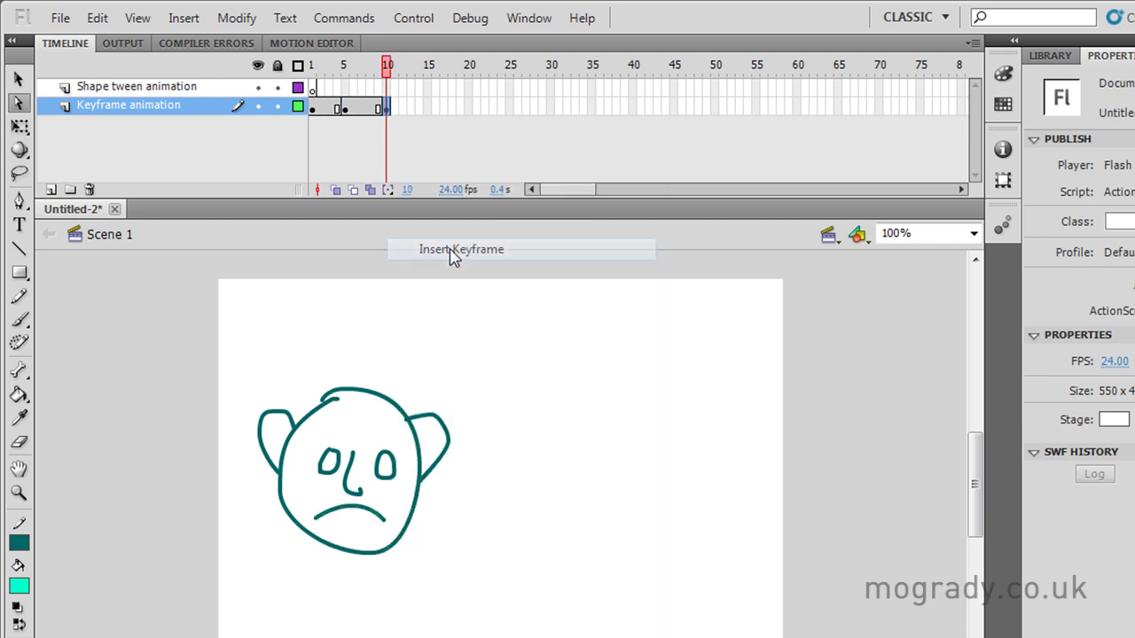
left_click(449, 536)
left_click(386, 525)
left_click(384, 522)
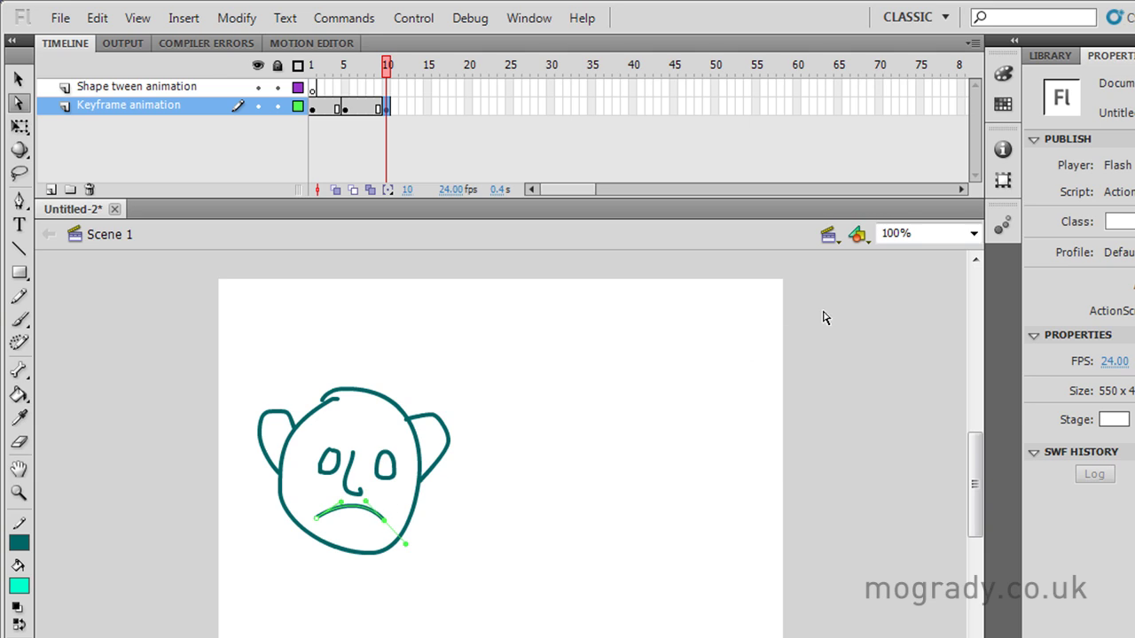
Step: Zoom the stage to 200% and flatten both sides of the mouth curve
left_click(973, 233)
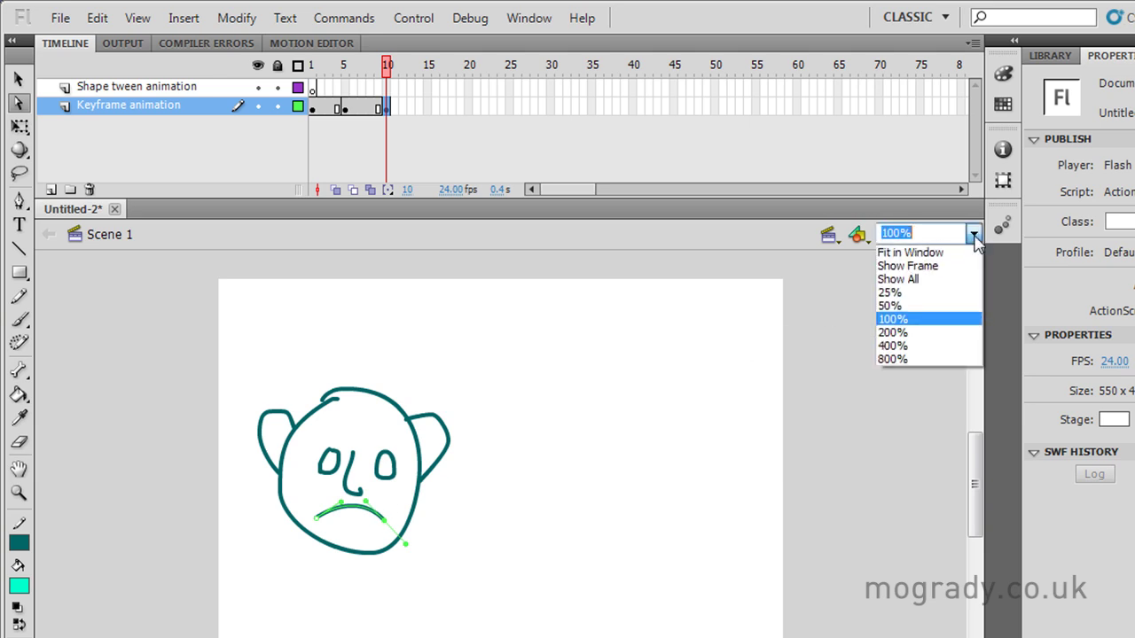
left_click(895, 333)
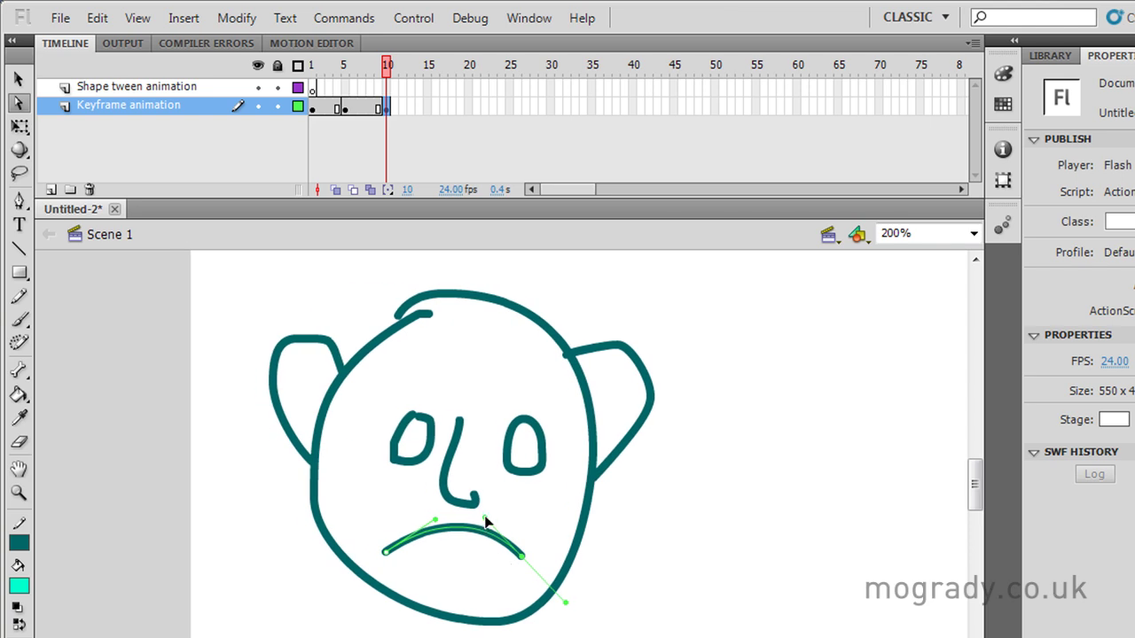
left_click_drag(484, 519, 477, 525)
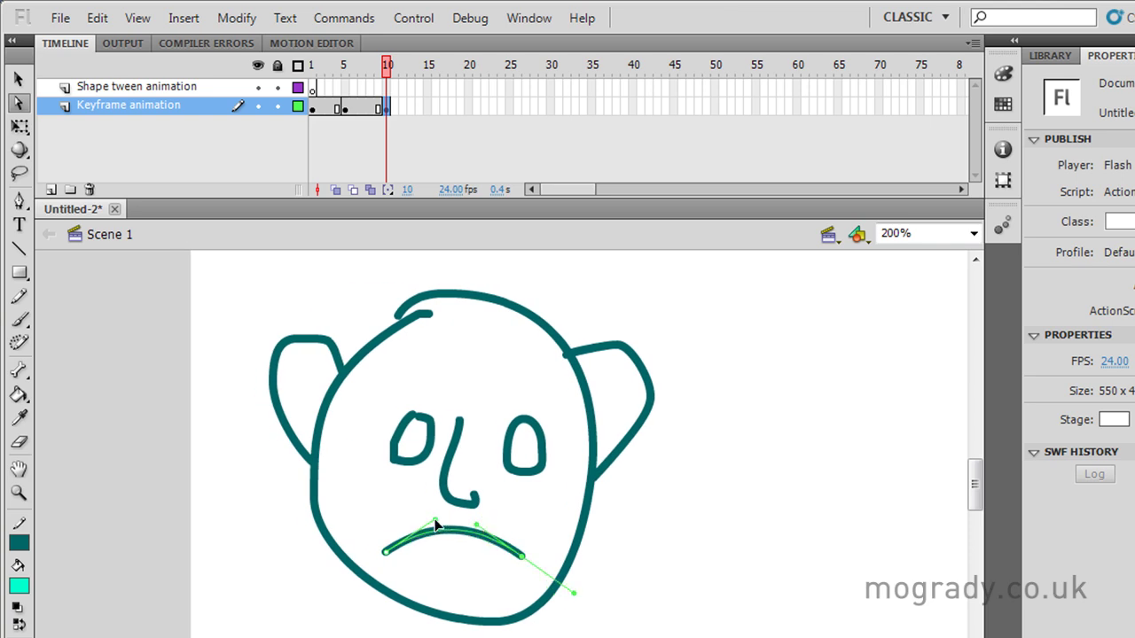
left_click(386, 552)
mouse_move(441, 532)
left_mouse_down()
mouse_move(392, 562)
mouse_move(439, 530)
left_mouse_up()
Step: Insert keyframes at frames 15 and 20, straightening the mouth at frame 15
right_click(428, 106)
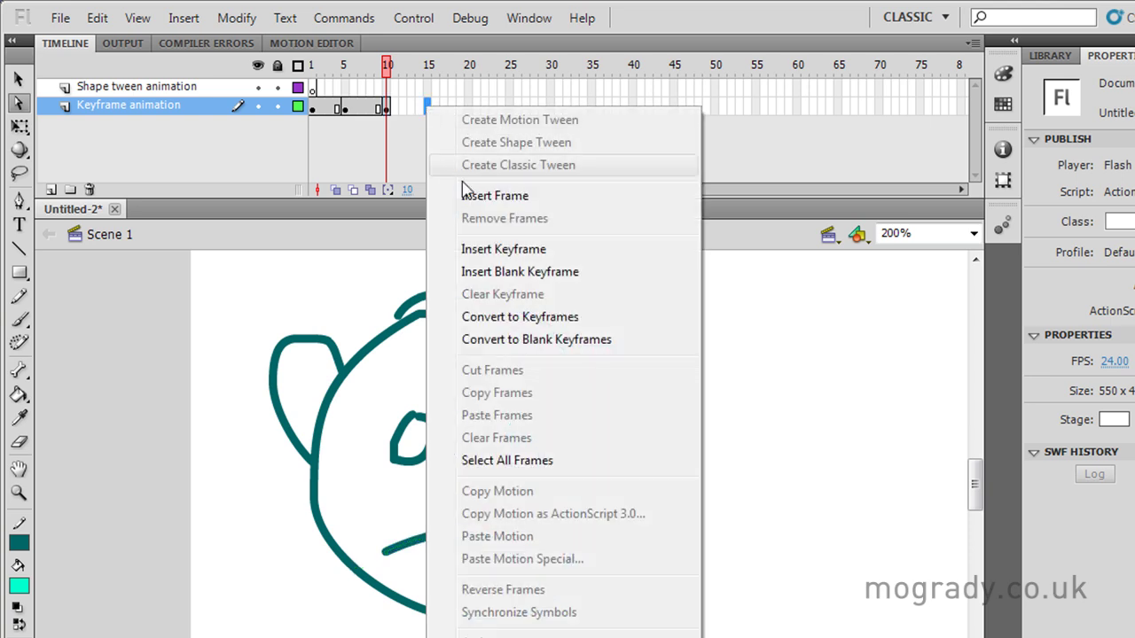
left_click(474, 249)
left_click(497, 568)
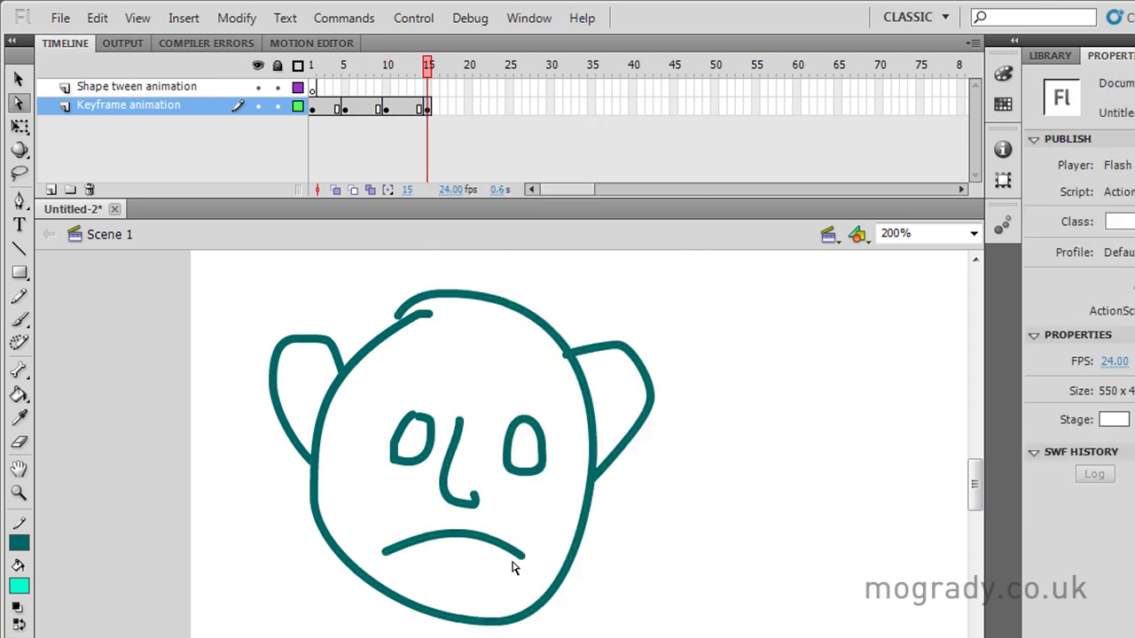
left_click(517, 559)
left_click(479, 543)
left_click(522, 557)
mouse_move(476, 532)
left_mouse_down()
mouse_move(471, 541)
mouse_move(438, 529)
mouse_move(473, 539)
left_mouse_up()
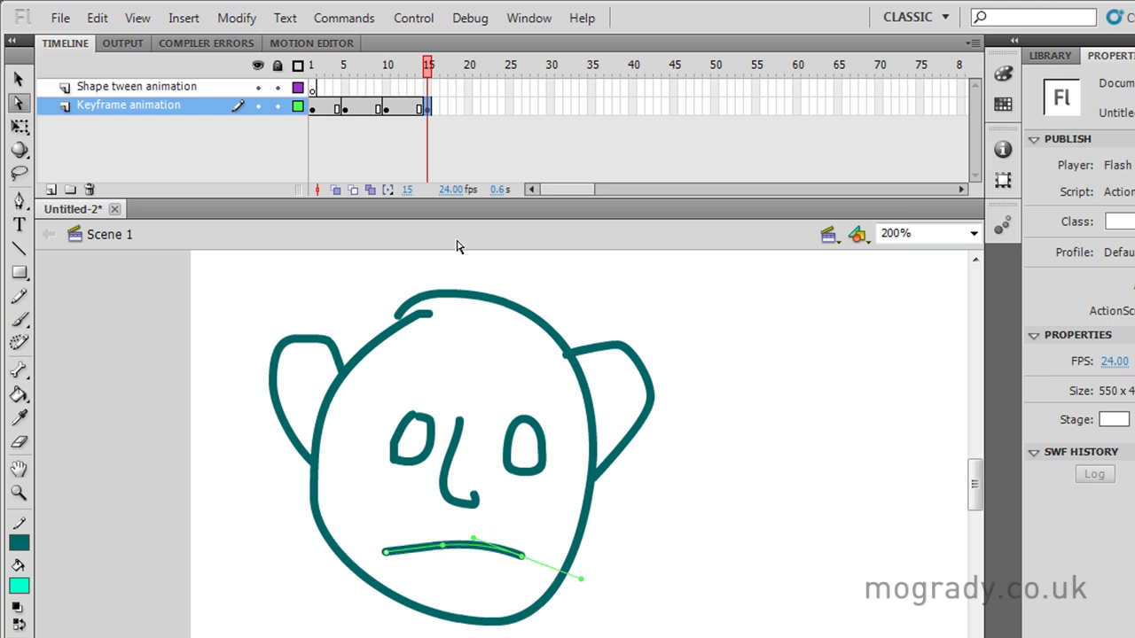
right_click(467, 104)
left_click(532, 247)
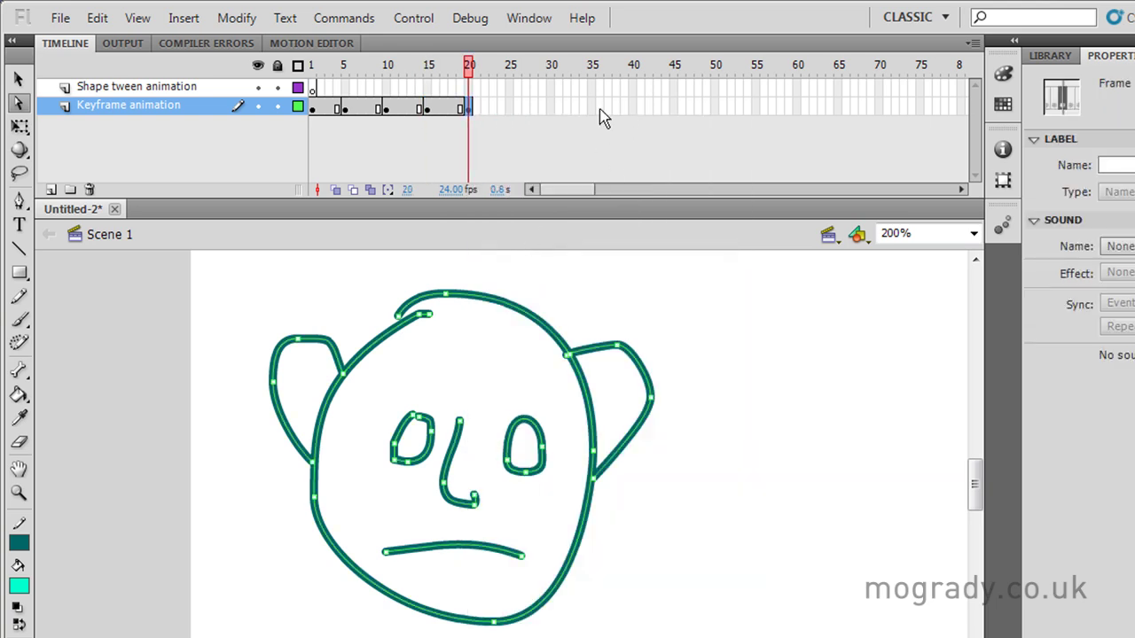
Step: Insert a keyframe at frame 40 and bend the mouth down into a deep smile
right_click(633, 106)
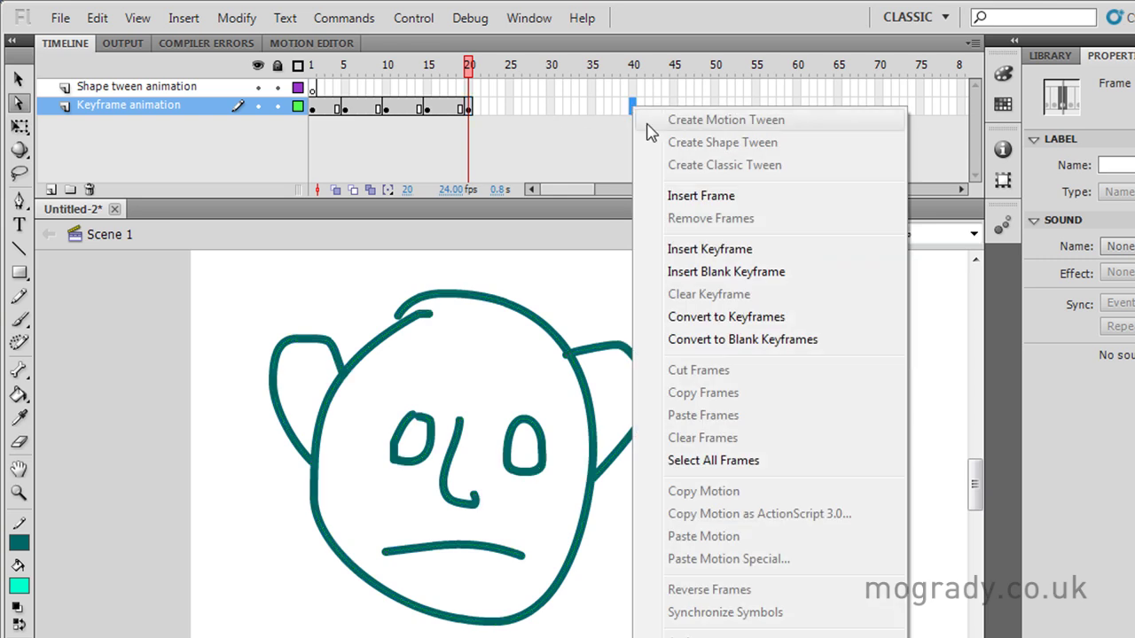
left_click(700, 251)
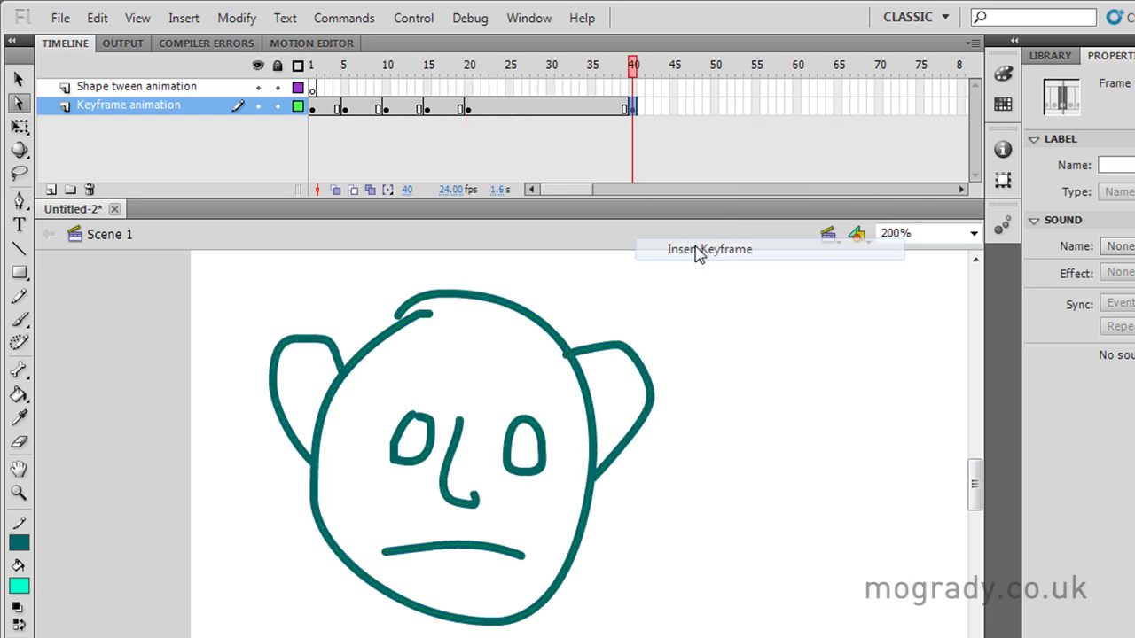
left_click(472, 560)
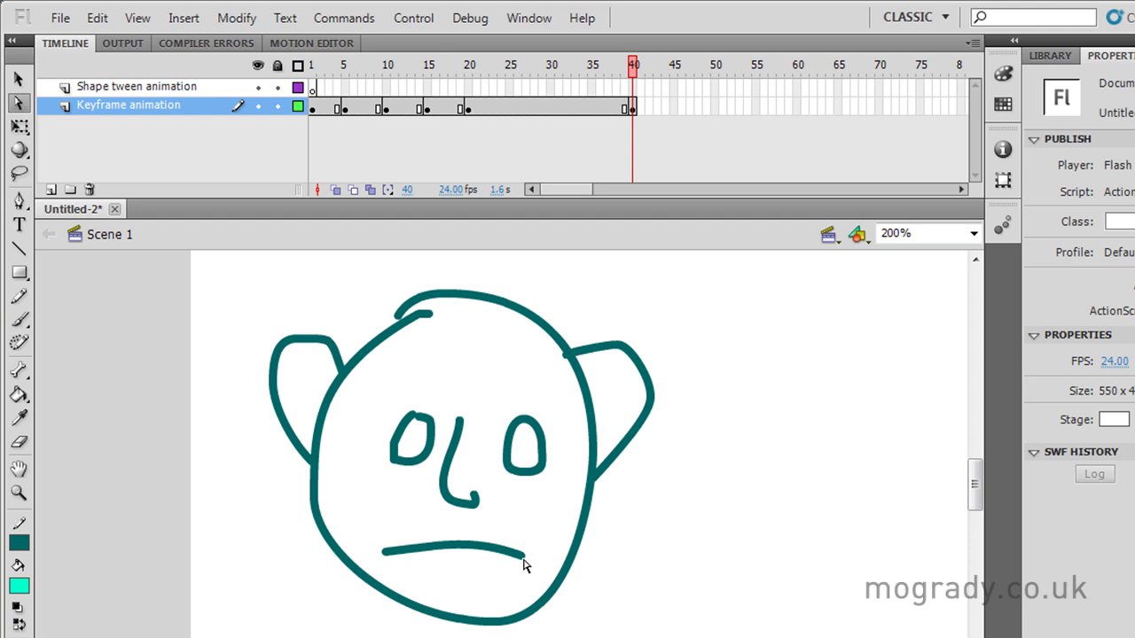
left_click(523, 559)
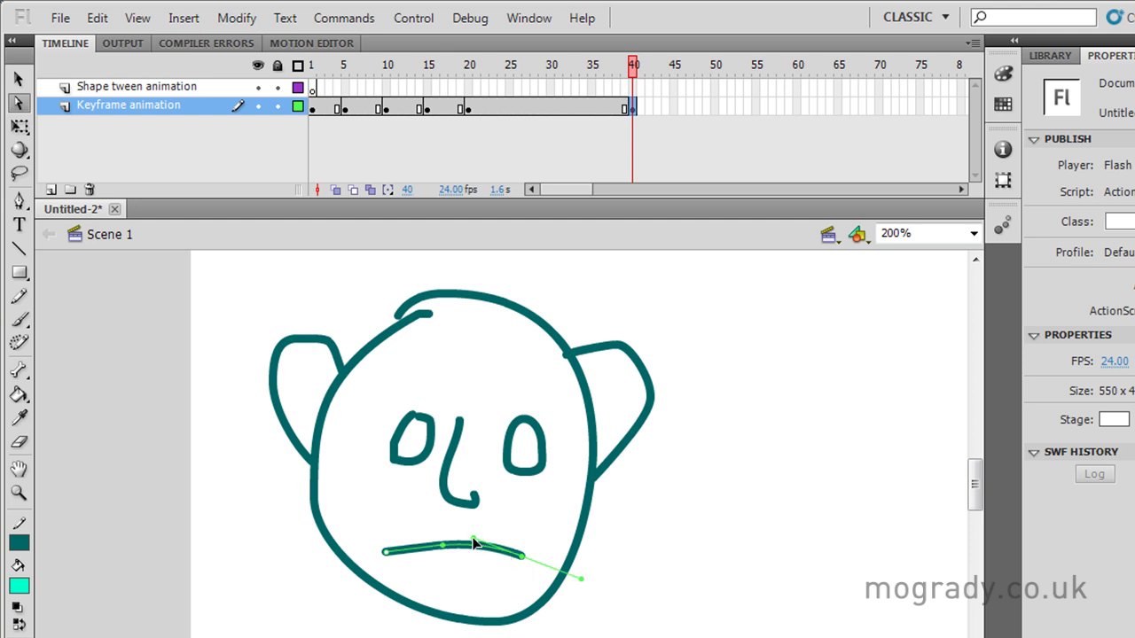
left_click_drag(475, 544, 472, 589)
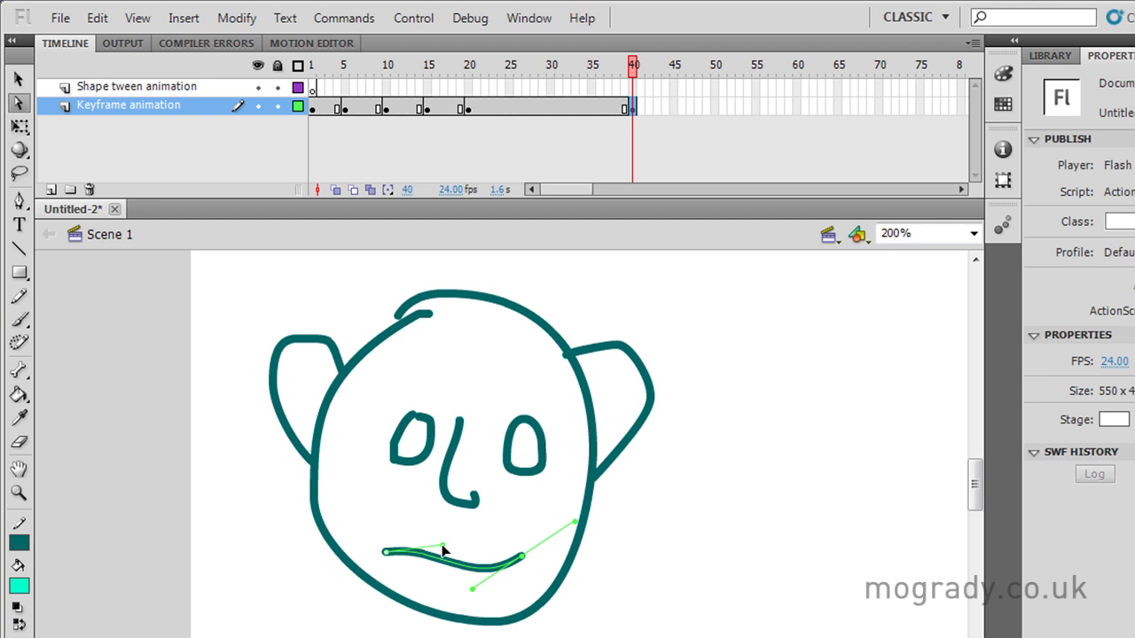
left_click_drag(442, 547, 441, 595)
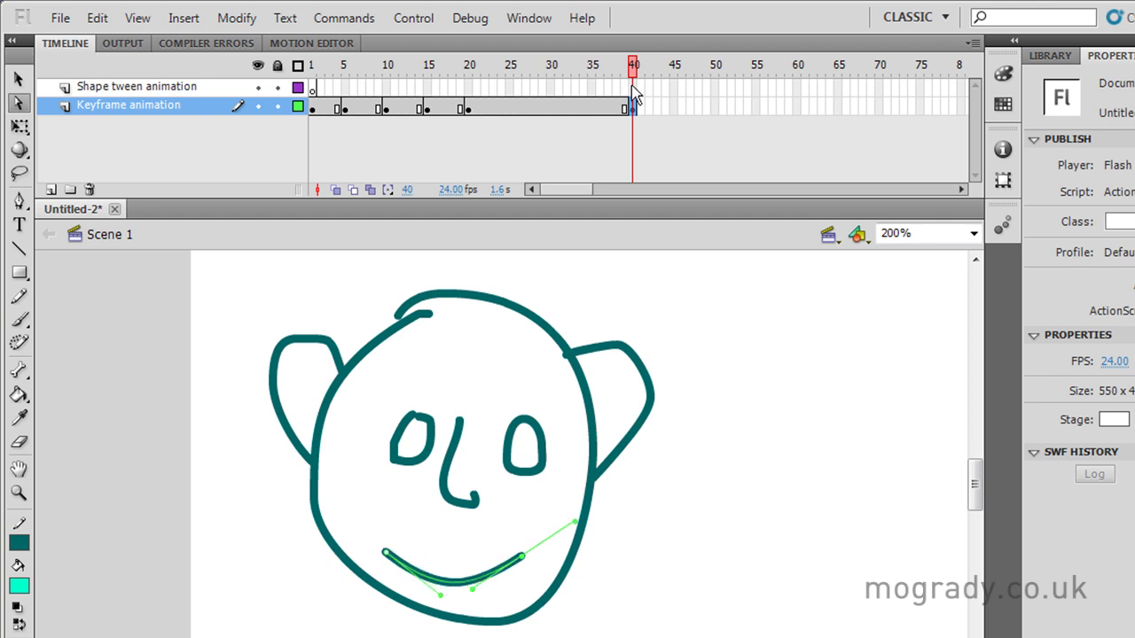
Step: Scrub back to frame 20, then test-play the movie with Ctrl+Enter
left_click_drag(635, 78, 403, 111)
left_click(468, 110)
key("ctrl+Return")
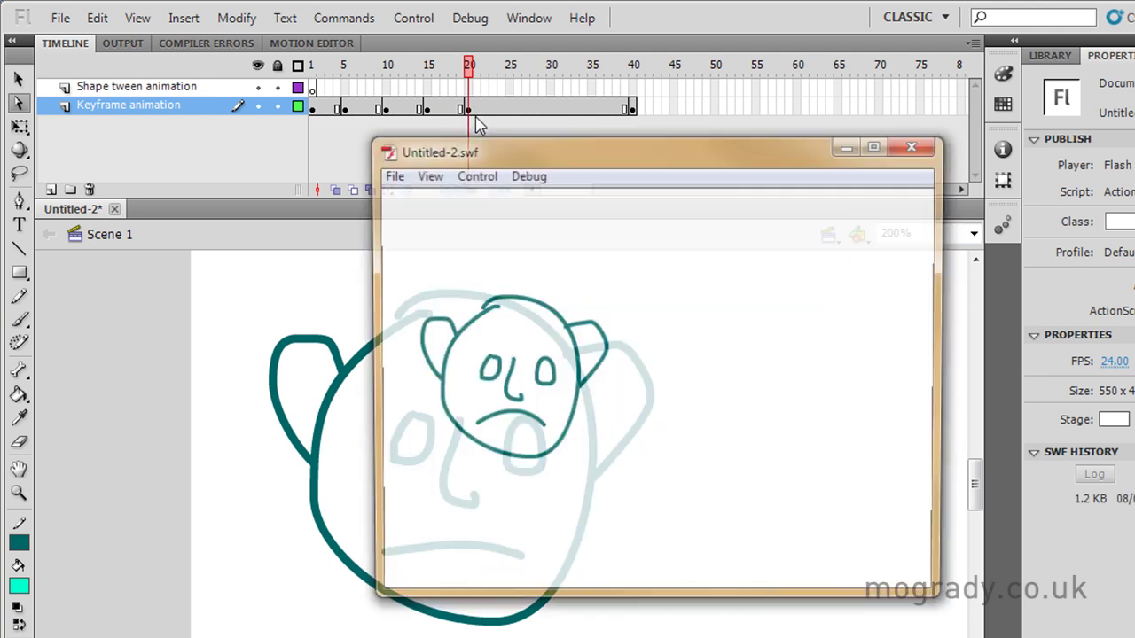
left_click(915, 143)
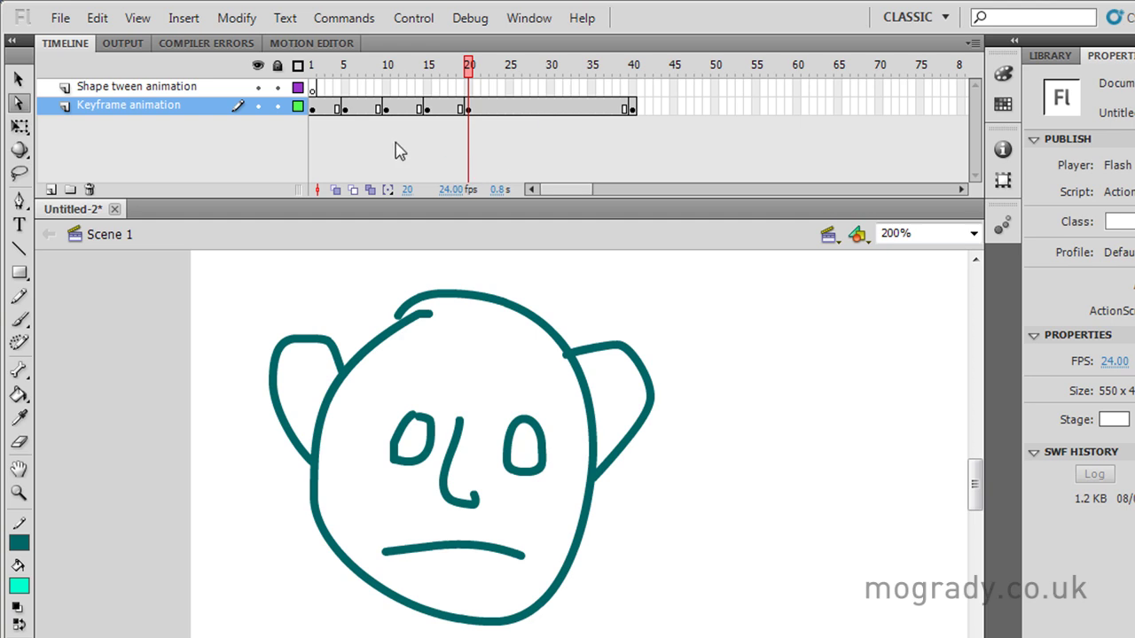
Step: Select frame 1 of the Shape tween layer, fit the stage in view, and use a red #FF0000 pencil
left_click(312, 88)
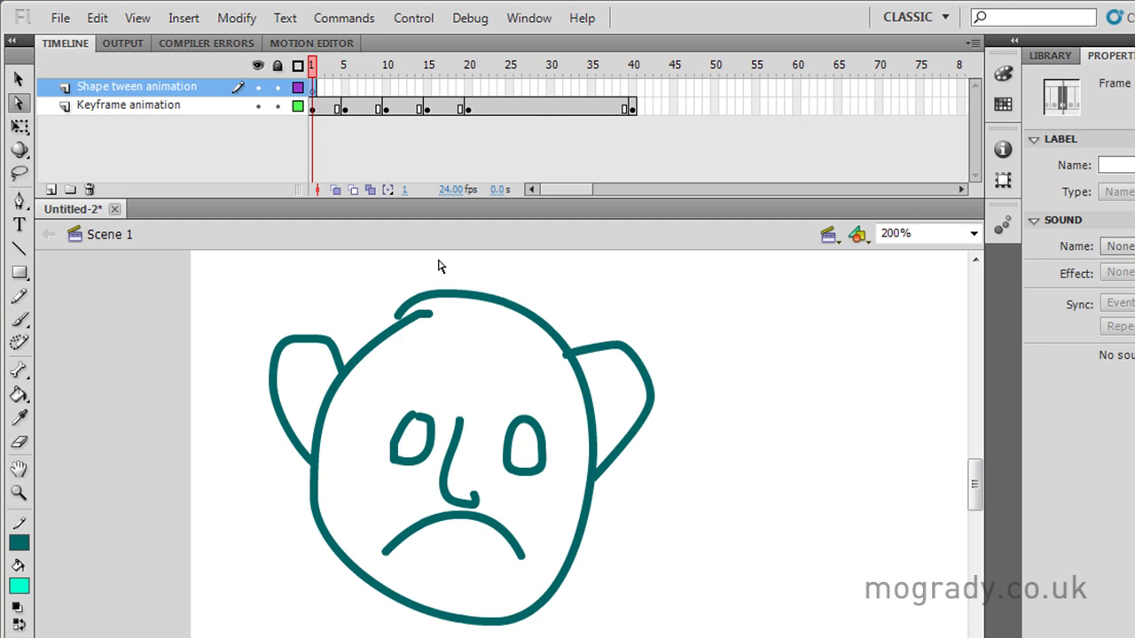
left_click(972, 234)
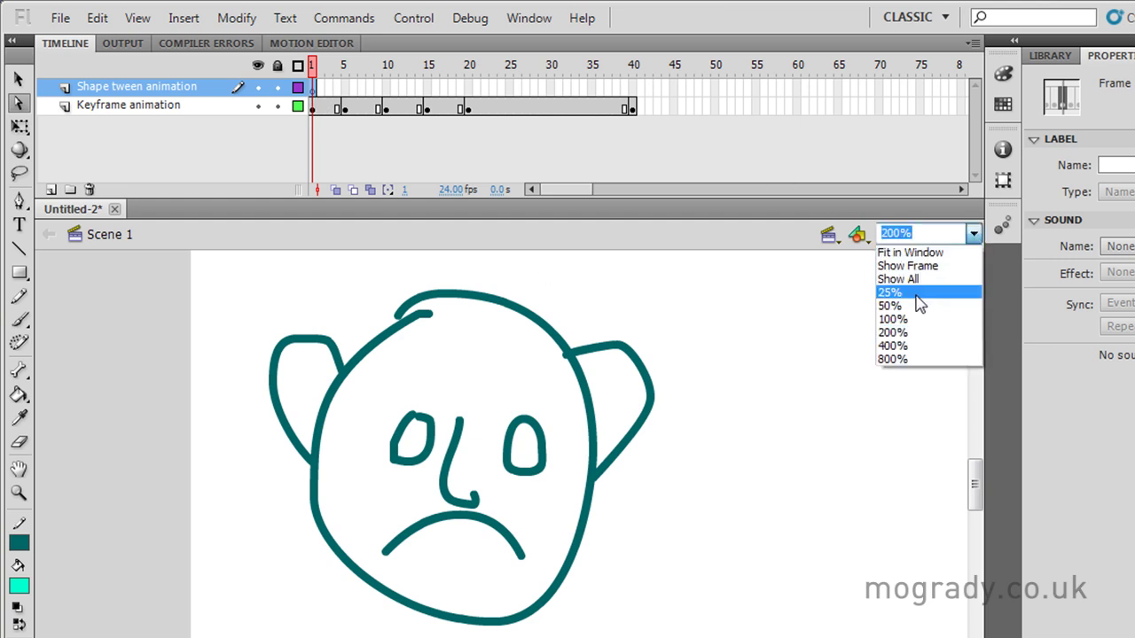
left_click(925, 319)
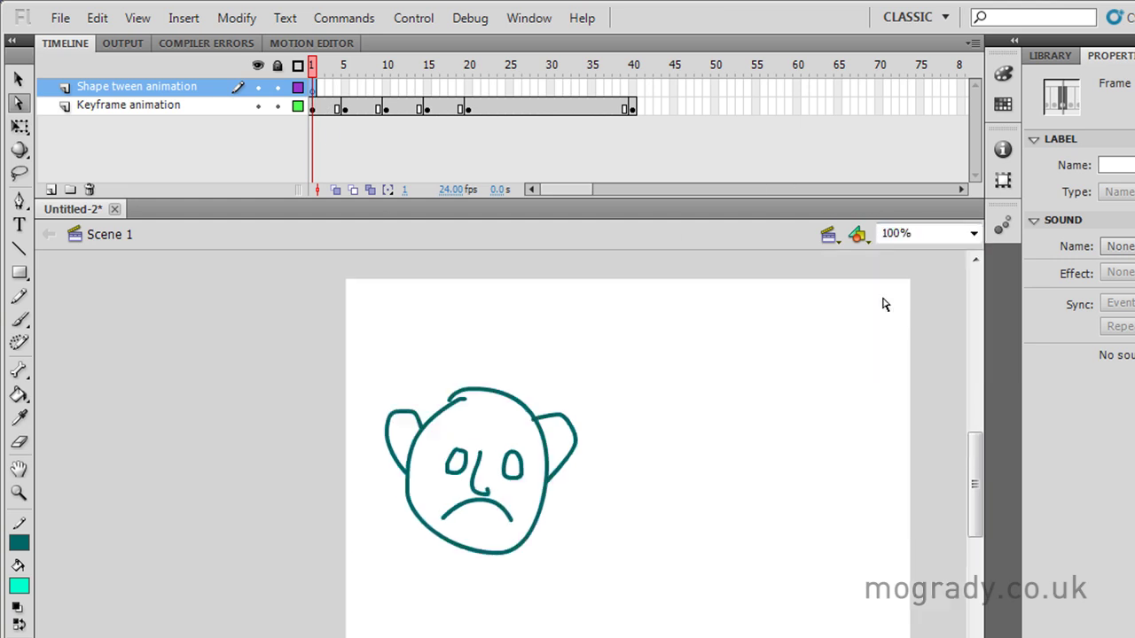
left_click(971, 233)
left_click(945, 249)
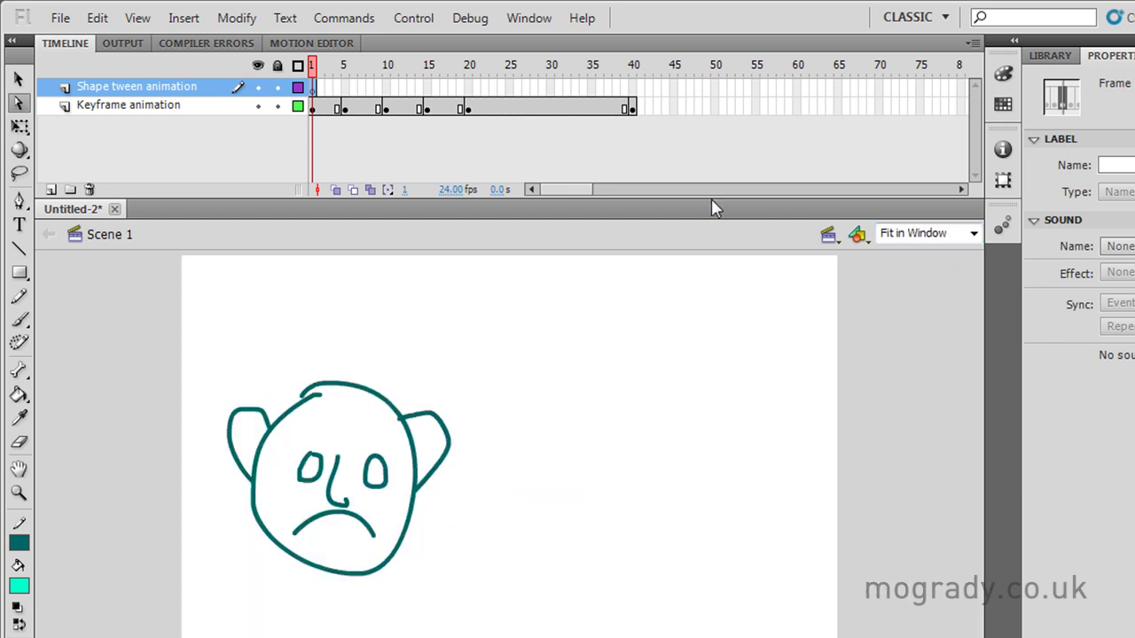
left_click_drag(715, 207, 711, 182)
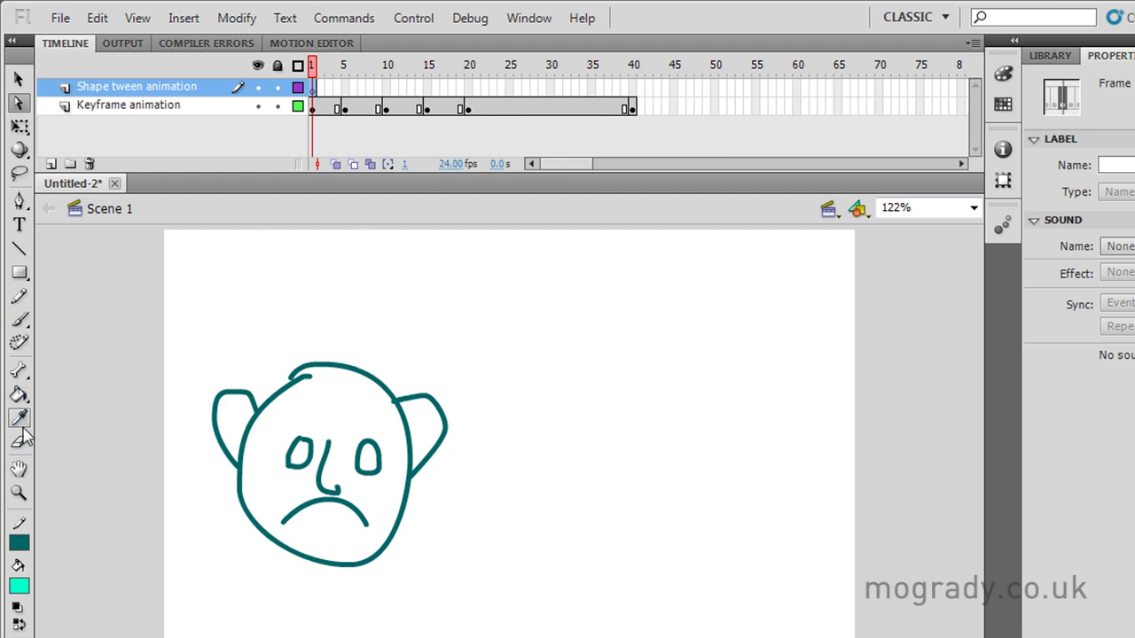
left_click(20, 543)
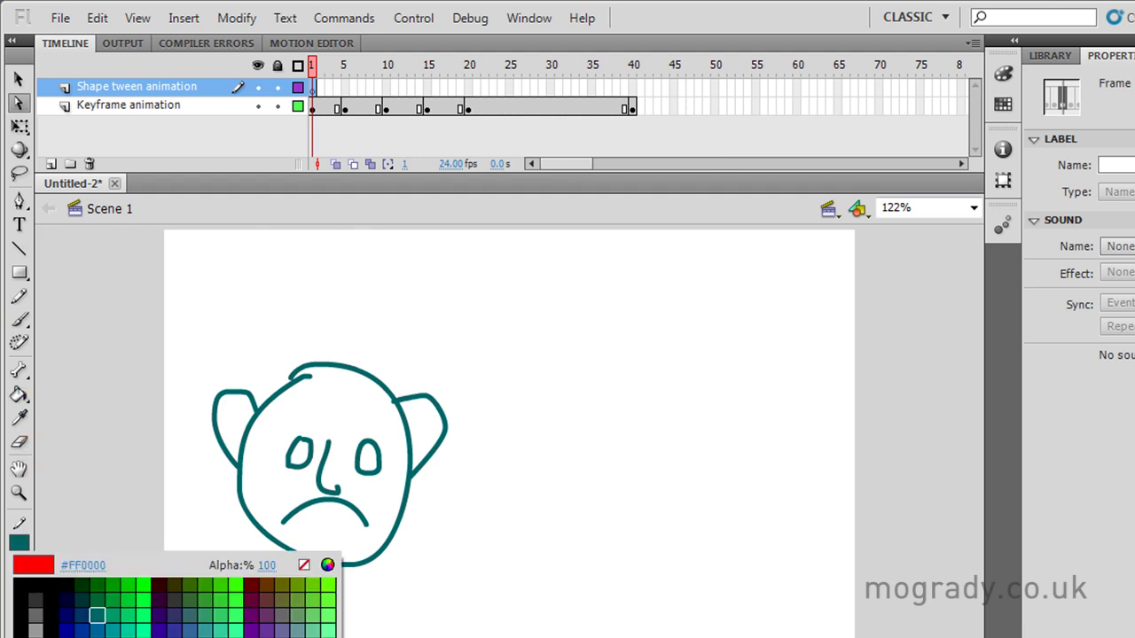
key("Return")
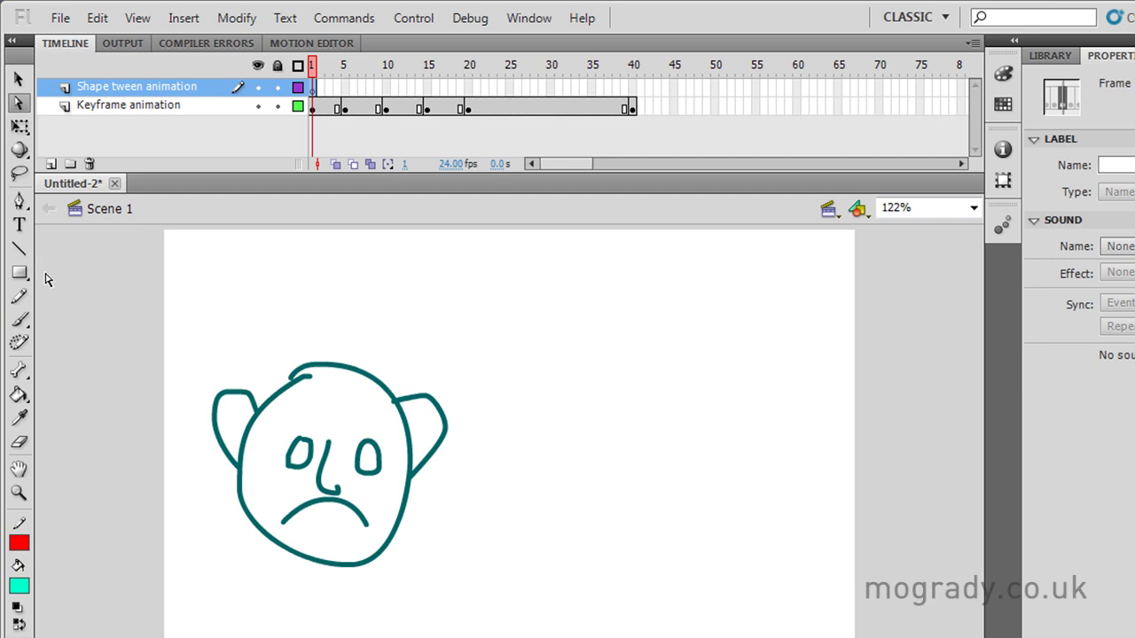
left_click(21, 295)
Step: Draw the red head, both ears, three hair strands, eyes, nose and frowning mouth
mouse_move(669, 397)
left_mouse_down()
mouse_move(592, 437)
mouse_move(576, 506)
mouse_move(594, 563)
mouse_move(626, 582)
mouse_move(733, 548)
mouse_move(739, 440)
mouse_move(667, 401)
left_mouse_up()
mouse_move(734, 408)
left_mouse_down()
mouse_move(760, 438)
mouse_move(749, 461)
left_mouse_up()
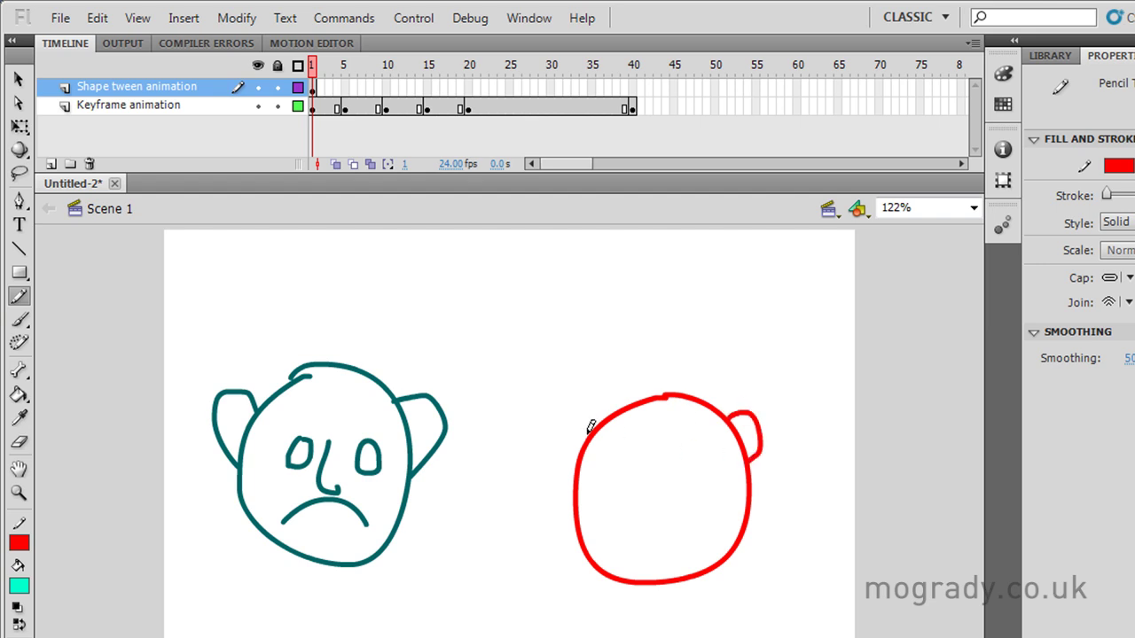
mouse_move(590, 432)
left_mouse_down()
mouse_move(561, 461)
mouse_move(577, 485)
left_mouse_up()
mouse_move(621, 361)
left_mouse_down()
mouse_move(649, 402)
mouse_move(659, 374)
mouse_move(663, 401)
left_mouse_up()
left_click_drag(699, 353, 690, 388)
mouse_move(639, 451)
left_mouse_down()
mouse_move(614, 479)
mouse_move(642, 457)
mouse_move(669, 472)
mouse_move(683, 500)
left_mouse_up()
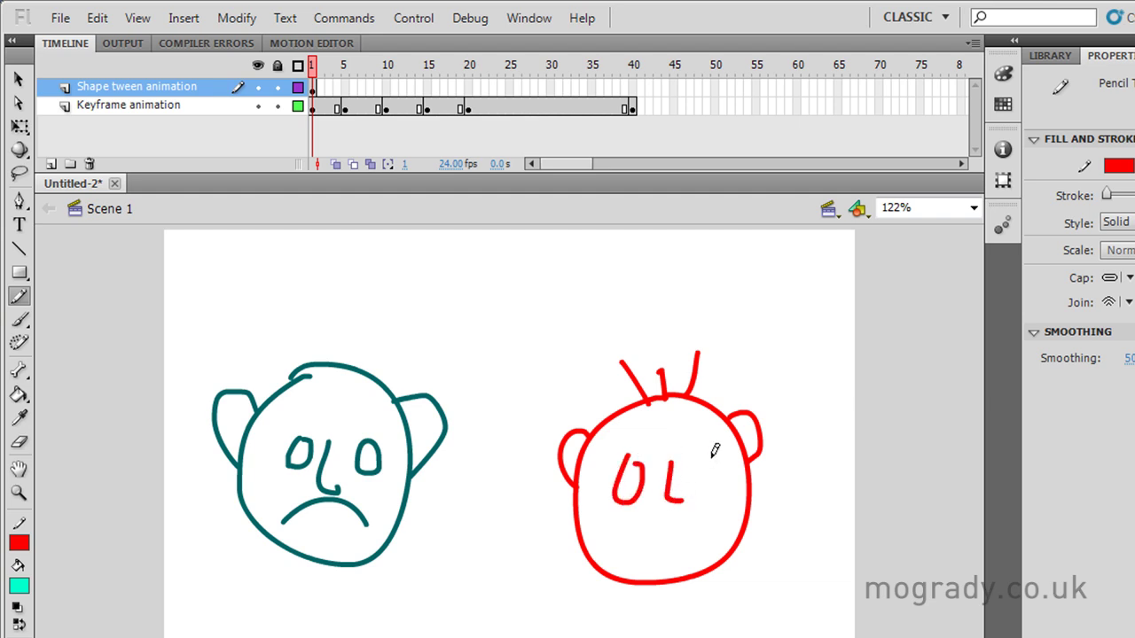
mouse_move(712, 456)
left_mouse_down()
mouse_move(720, 488)
mouse_move(709, 451)
left_mouse_up()
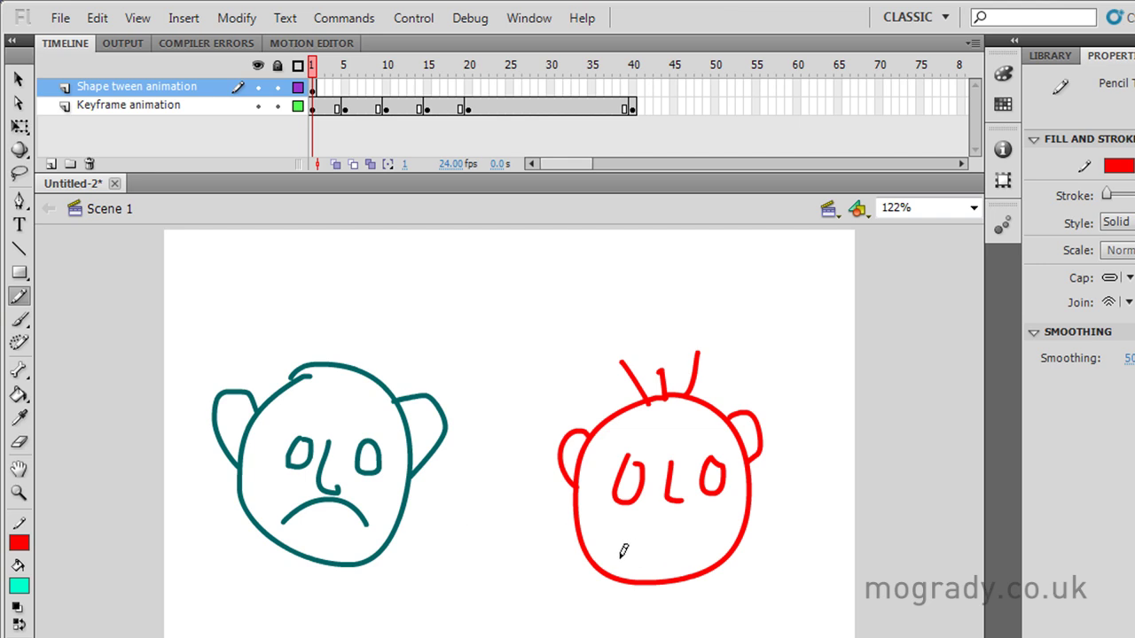
mouse_move(628, 543)
left_mouse_down()
mouse_move(667, 527)
mouse_move(692, 538)
left_mouse_up()
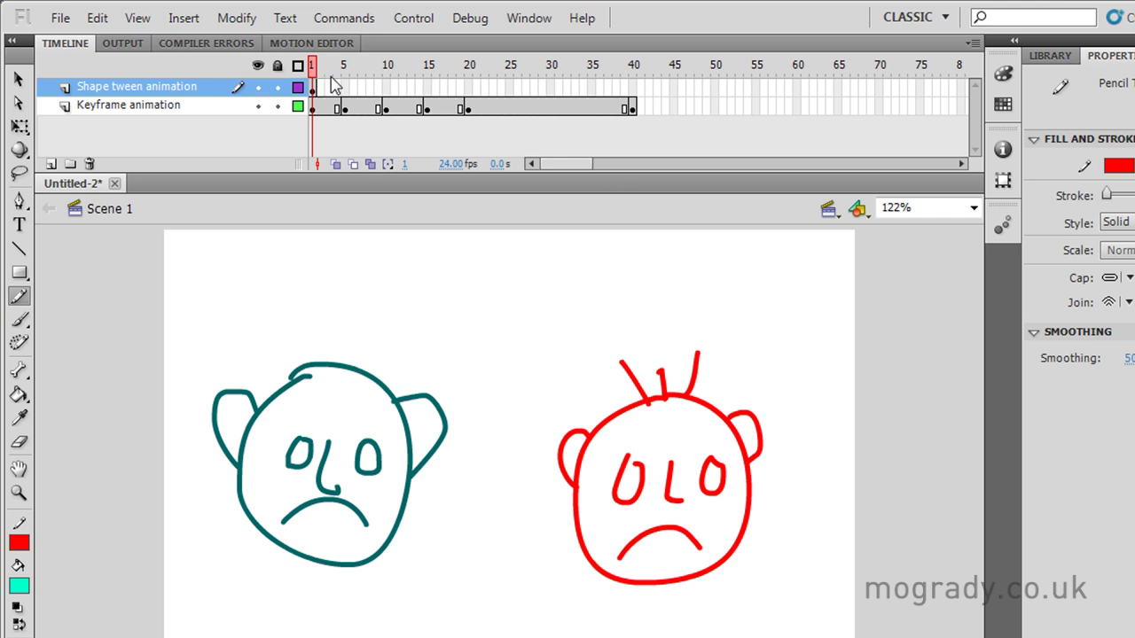
Step: Insert a keyframe at frame 40 of the Shape tween layer copying the red face
left_click(635, 89)
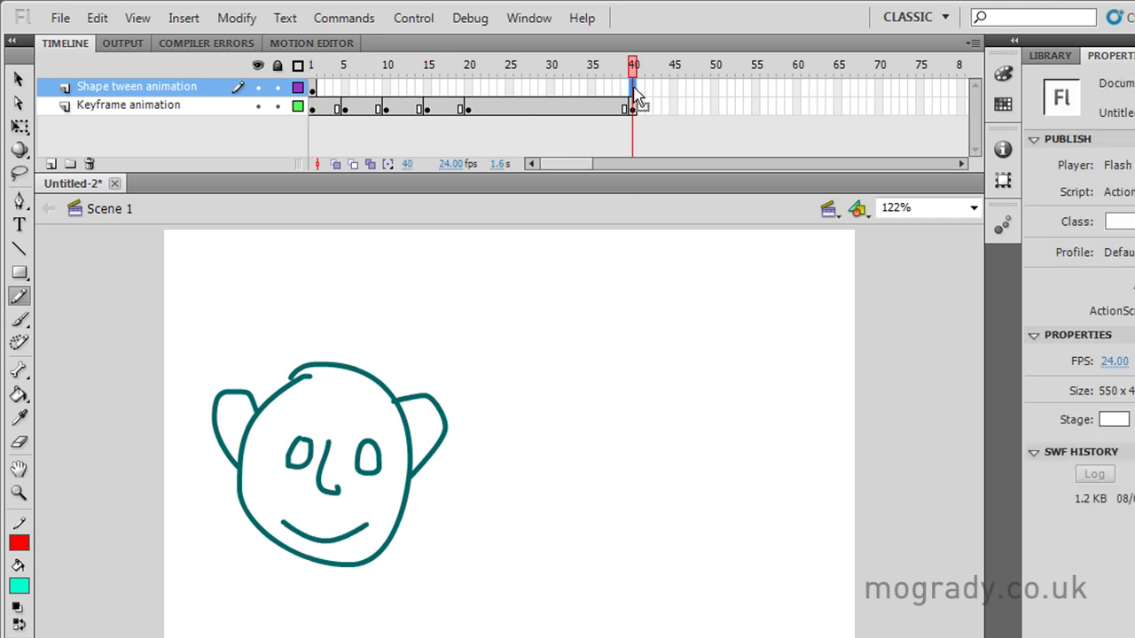
right_click(635, 88)
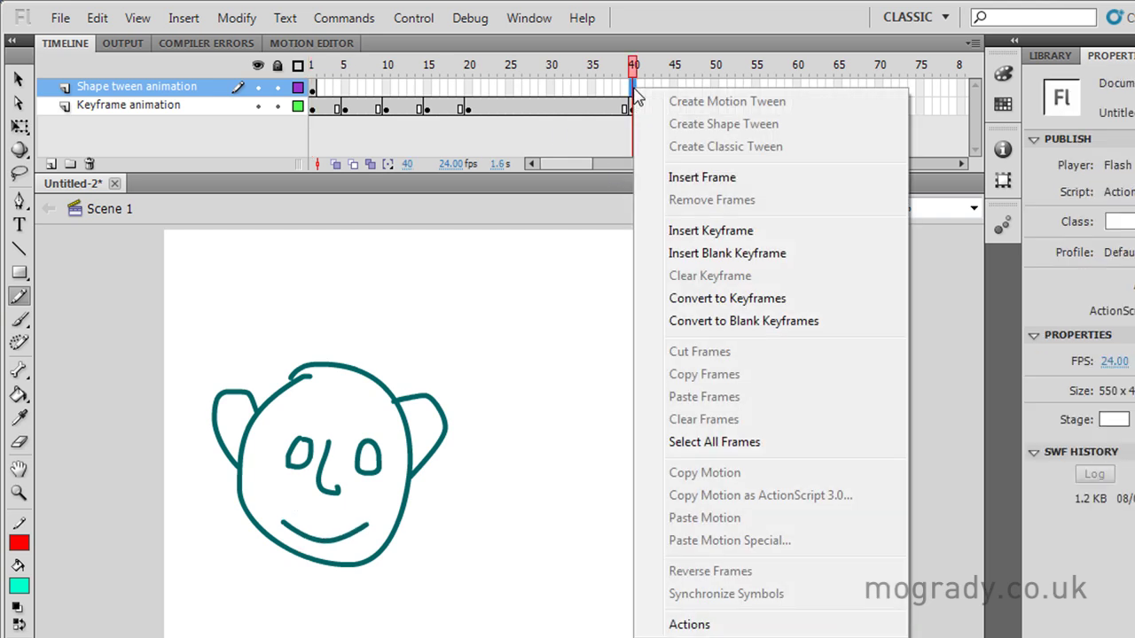
left_click(709, 232)
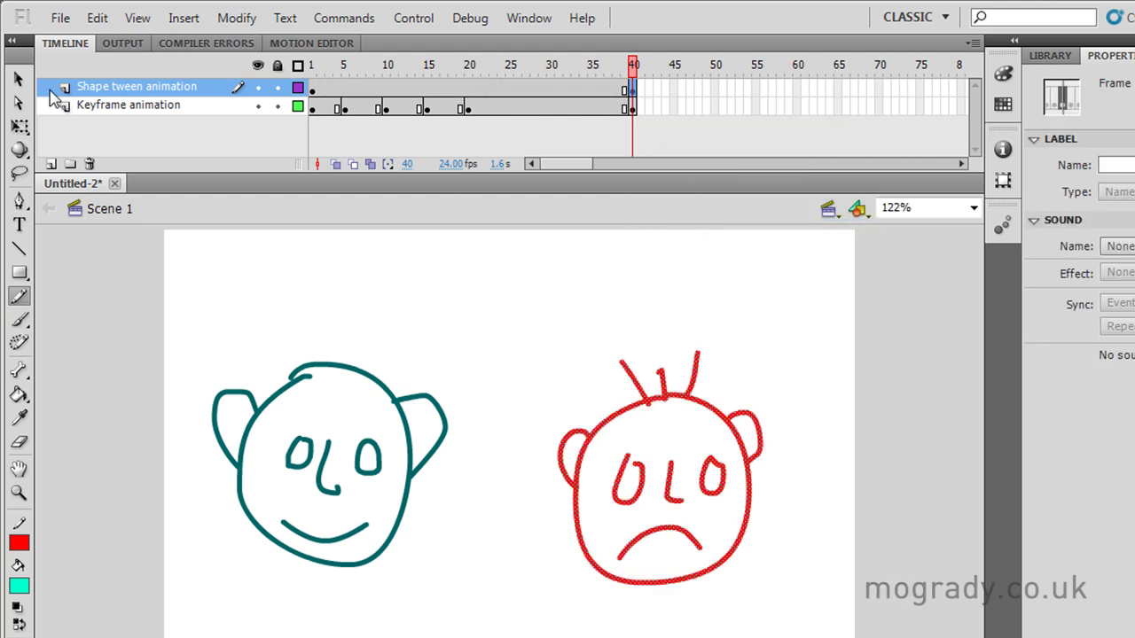
left_click(19, 102)
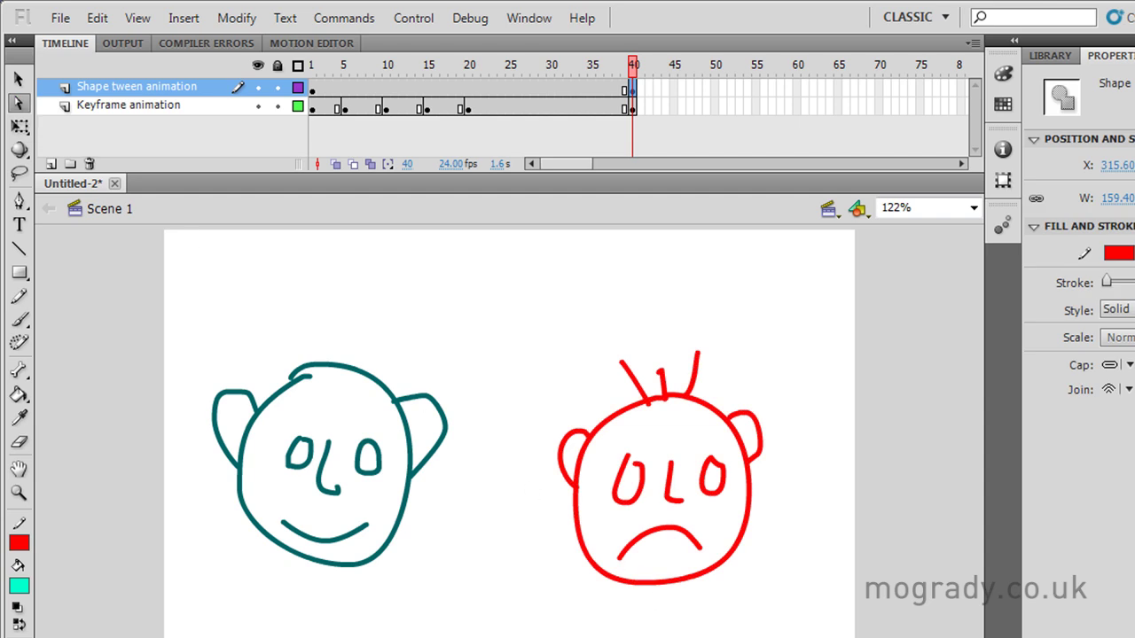
left_click(755, 634)
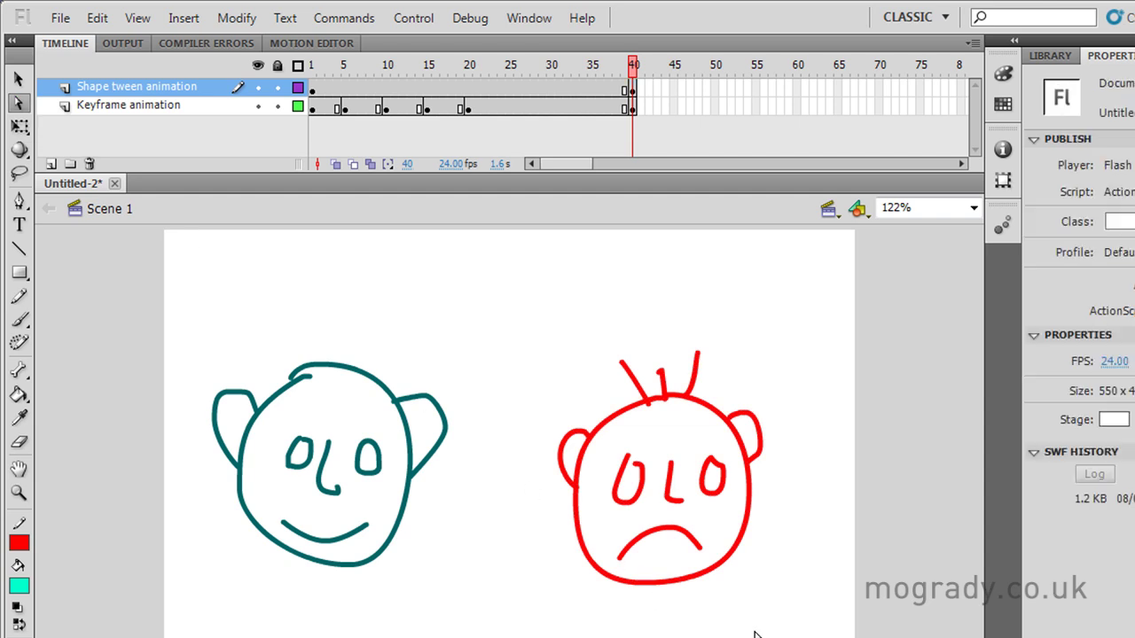
left_click(634, 86)
left_click(767, 629)
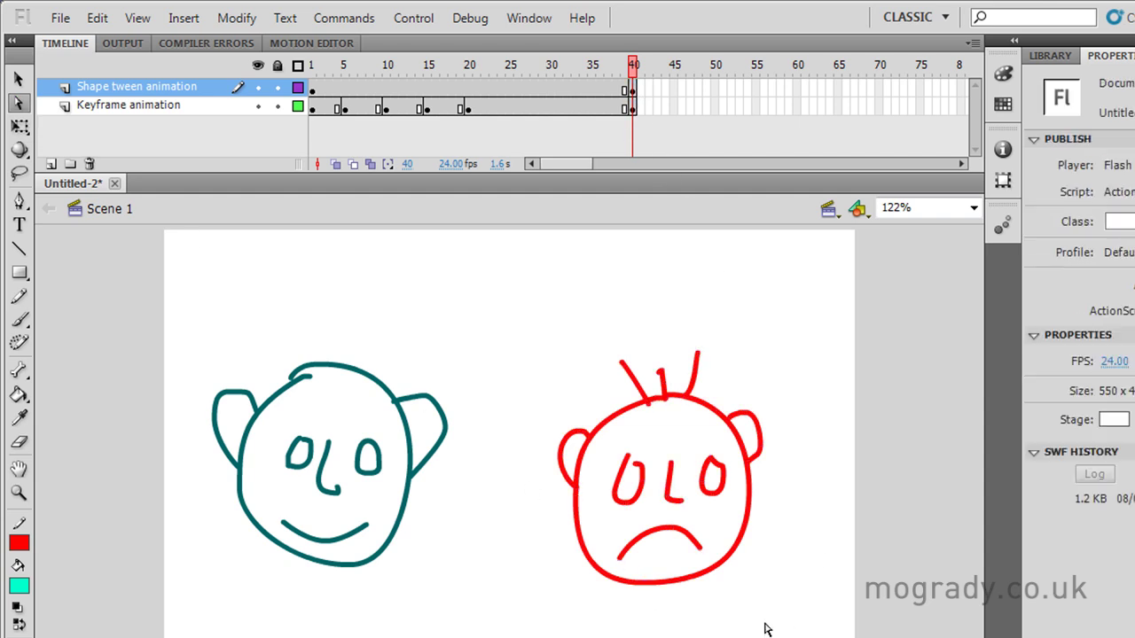
Step: Simplify the red frown into a shallow arc, then drag it up into a wide smile
left_click(701, 554)
key("Delete")
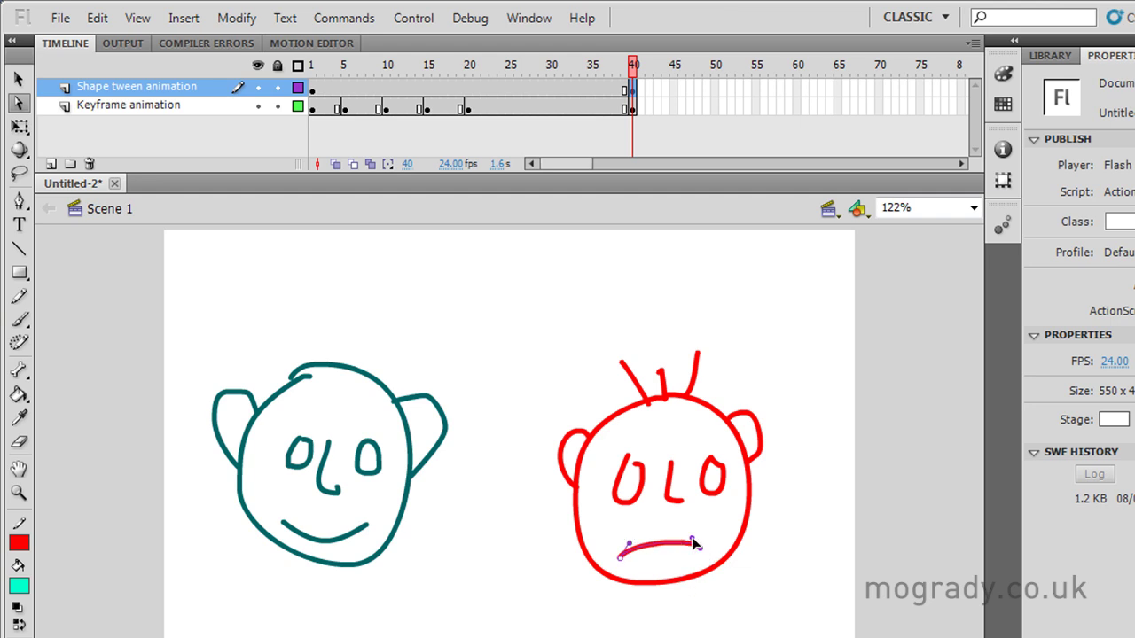
left_click(684, 550)
mouse_move(677, 564)
left_mouse_down()
mouse_move(672, 576)
mouse_move(641, 571)
mouse_move(650, 586)
left_mouse_up()
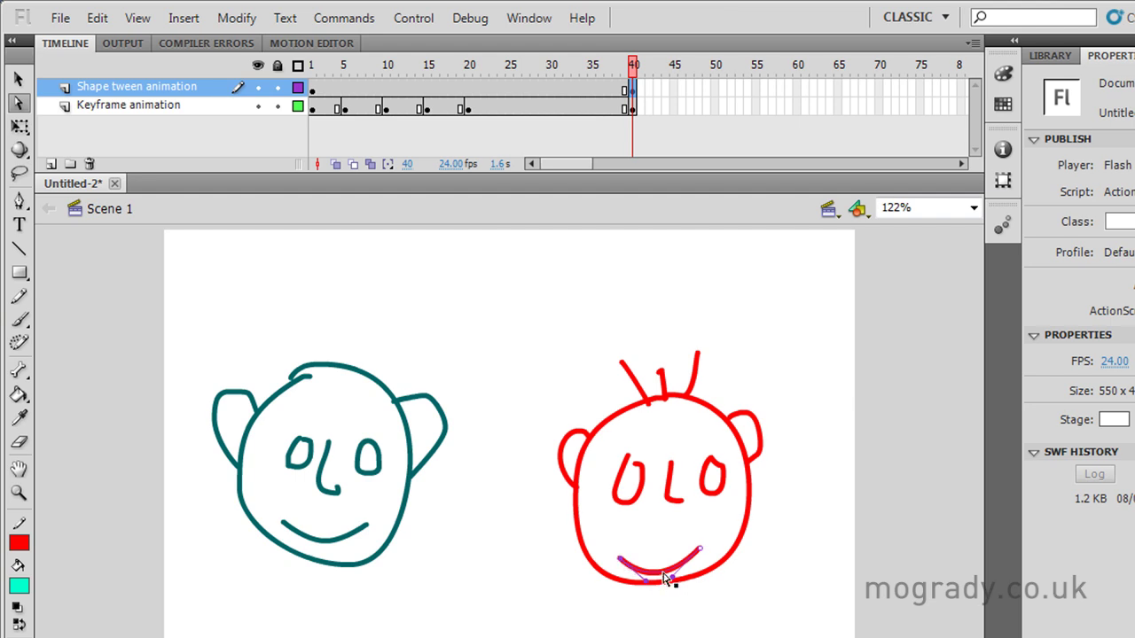
left_click_drag(665, 576, 703, 553)
left_click_drag(636, 549, 678, 580)
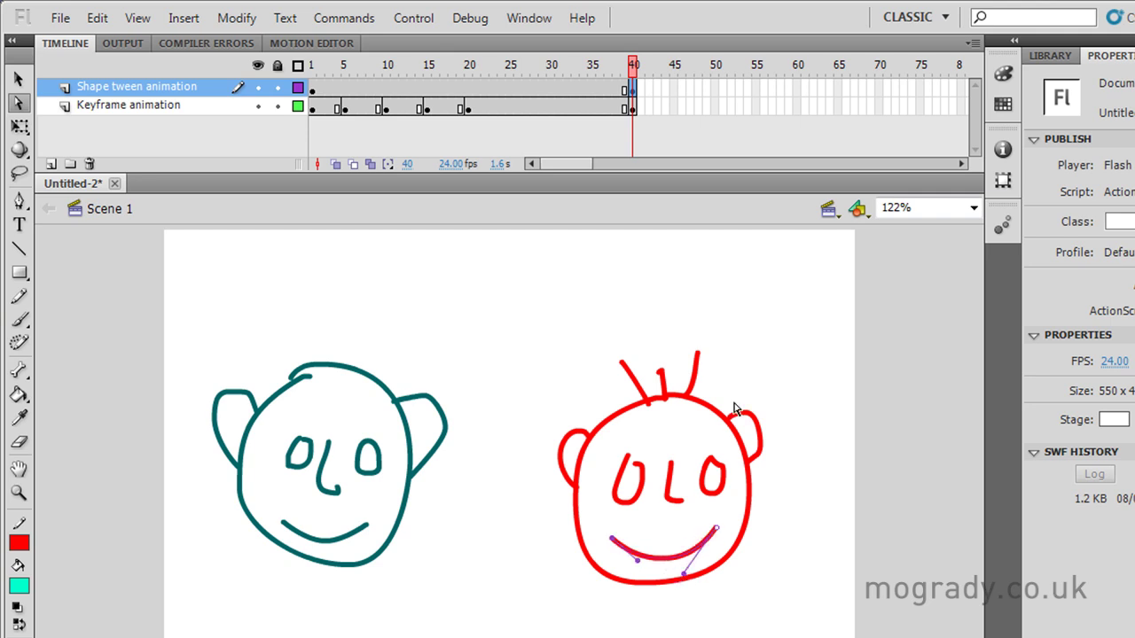
Step: Create a shape tween across frames 1–40, scrub it, and test the morph with Ctrl+Enter
left_click(632, 73)
right_click(585, 86)
left_click(641, 119)
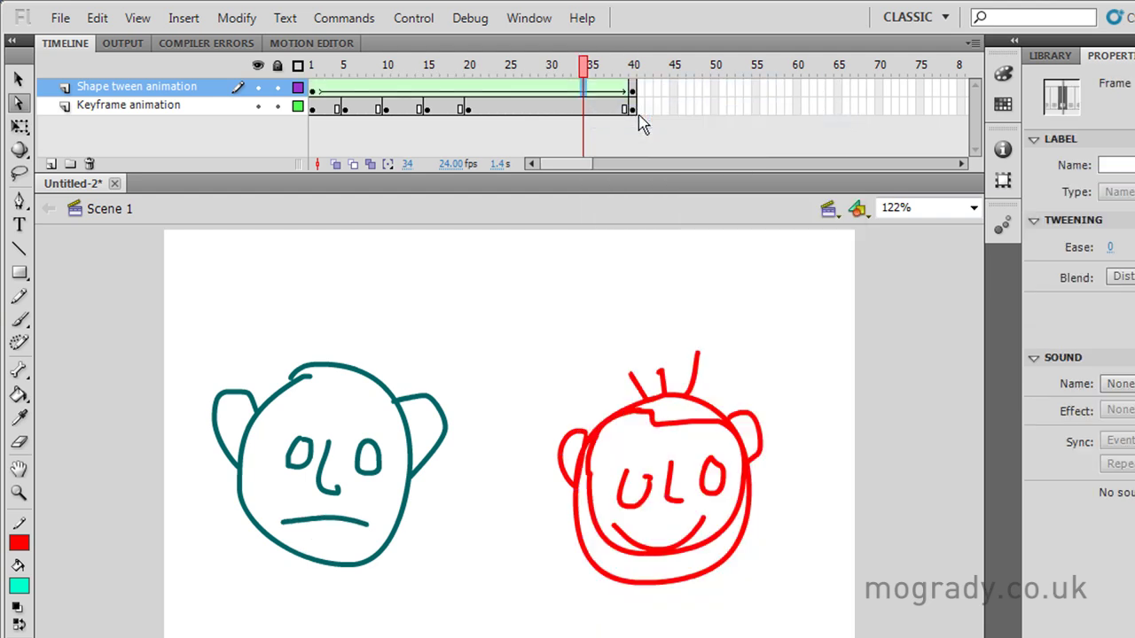
left_click_drag(585, 74, 513, 105)
key("ctrl+Return")
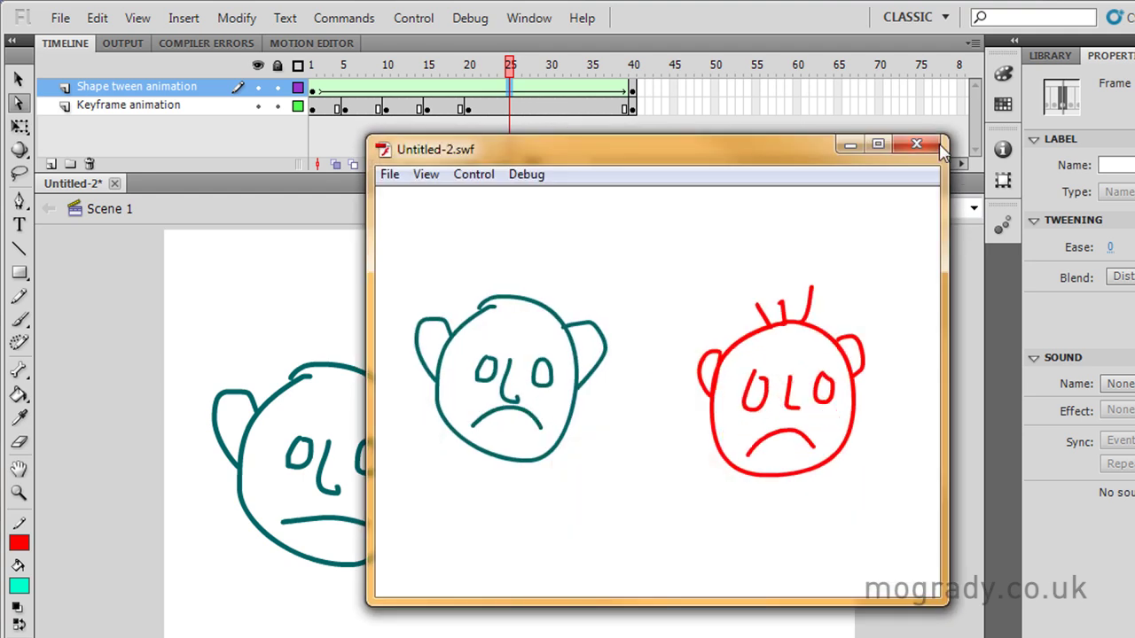
left_click(920, 143)
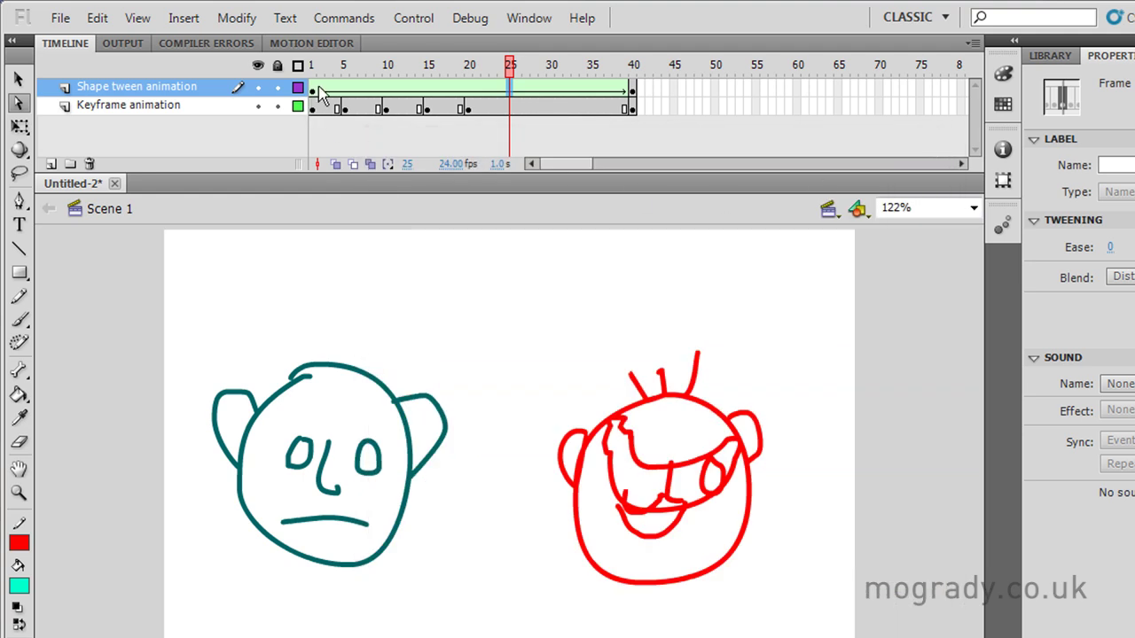
left_click(318, 90)
Step: Add shape hint a at frame 1 and place it on the red mouth's left corner
left_click(319, 89)
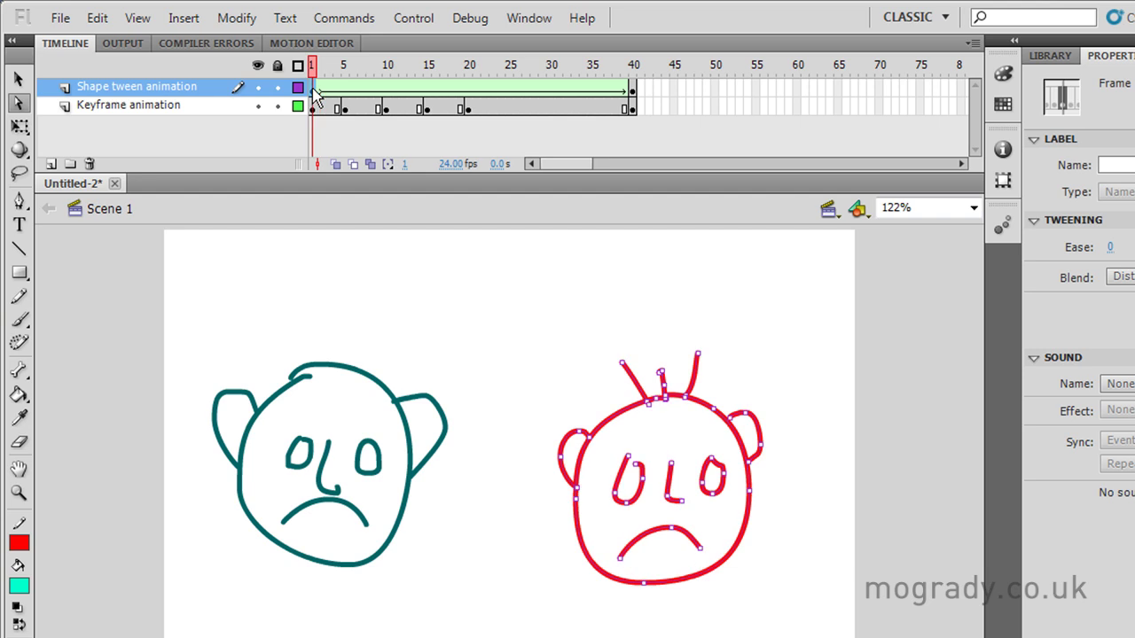
left_click(245, 16)
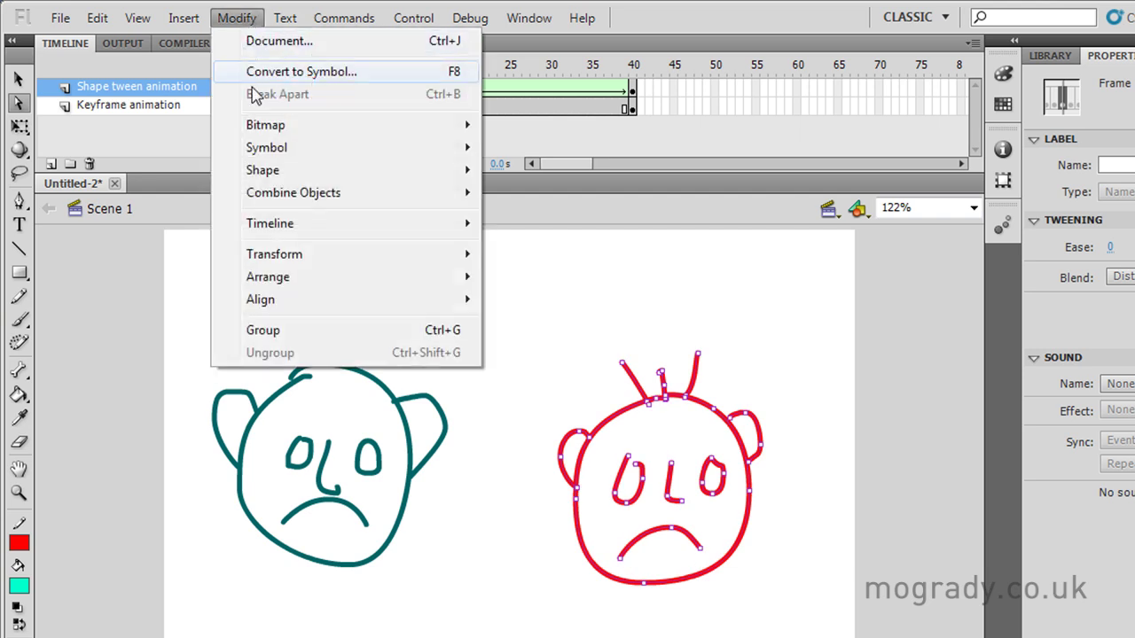
mouse_move(269, 173)
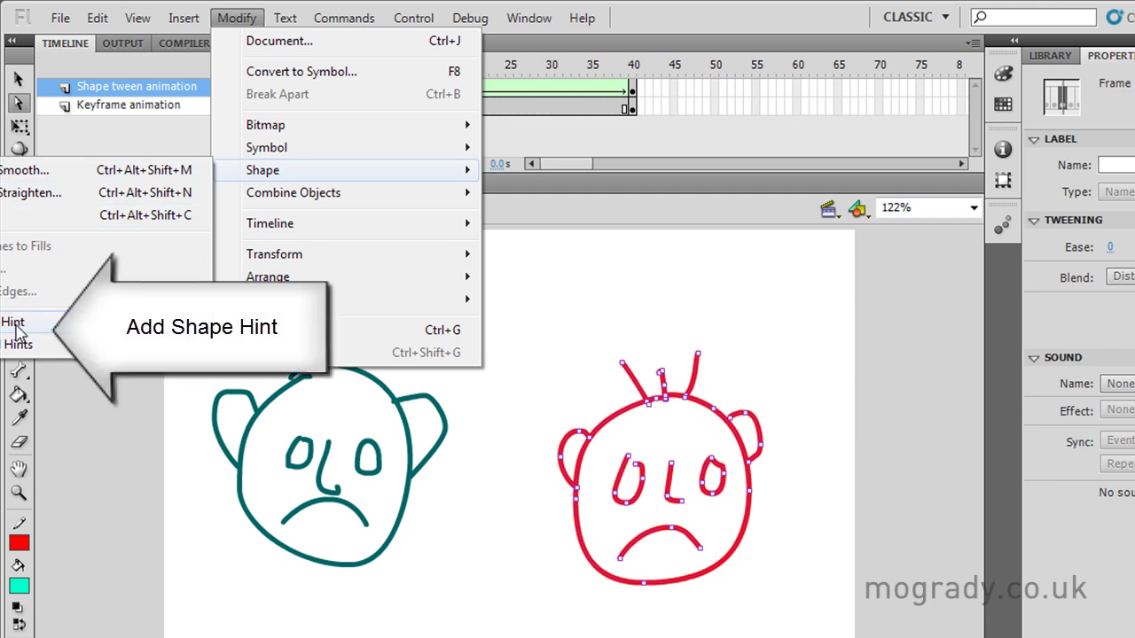
left_click(15, 325)
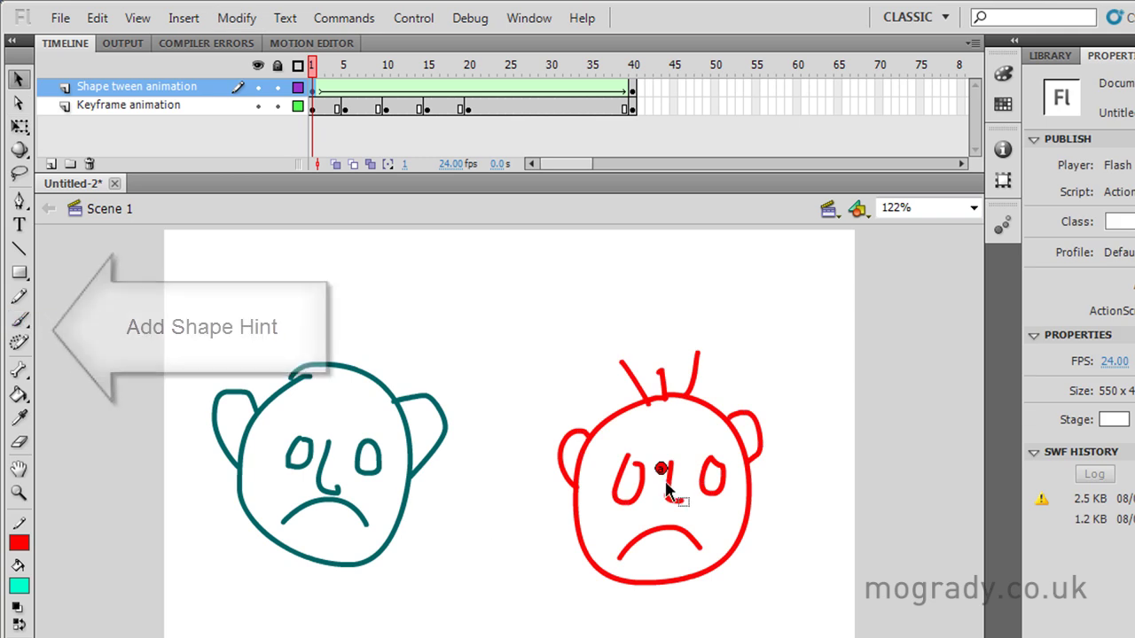
mouse_move(660, 470)
left_mouse_down()
mouse_move(644, 536)
mouse_move(621, 558)
left_mouse_up()
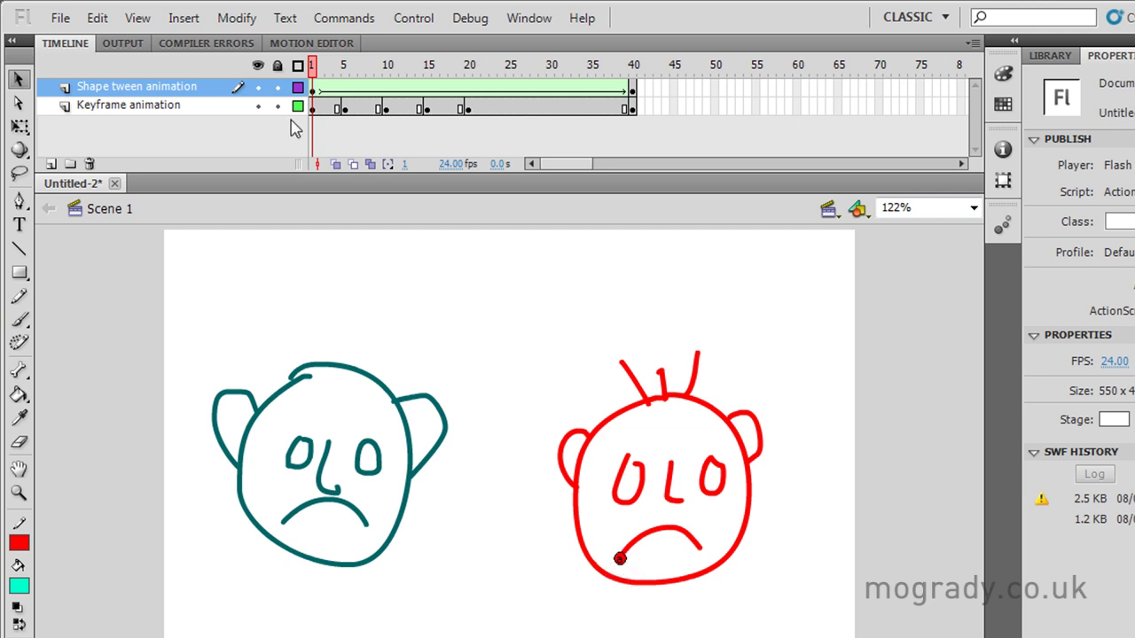
Step: Pin hint a to the smile's left end at frame 40 and scrub to preview
left_click(631, 89)
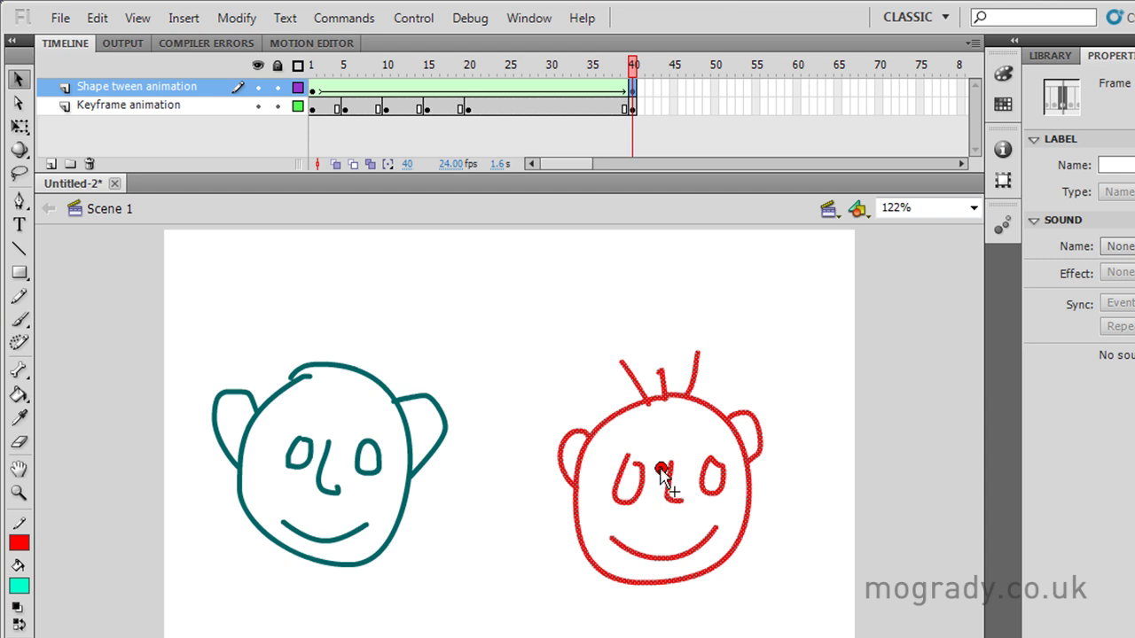
left_click_drag(660, 470, 612, 539)
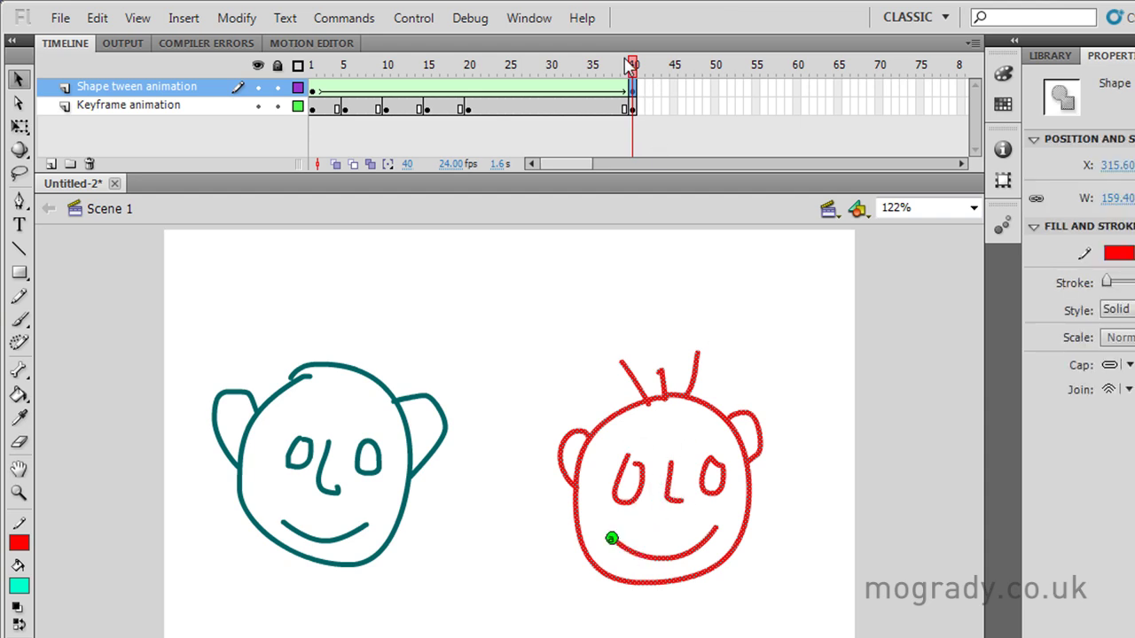
mouse_move(618, 73)
left_mouse_down()
mouse_move(474, 74)
mouse_move(637, 73)
mouse_move(521, 73)
mouse_move(621, 72)
left_mouse_up()
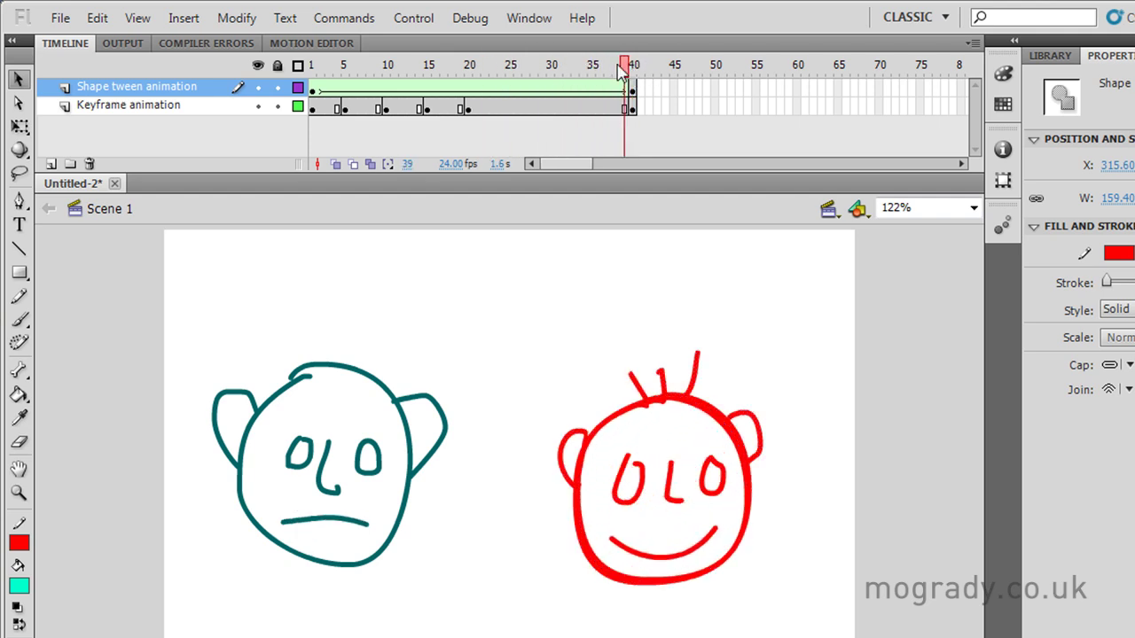
Step: Place shape hint b on the frown's middle at frame 1 and the smile's middle at frame 40
left_click(313, 89)
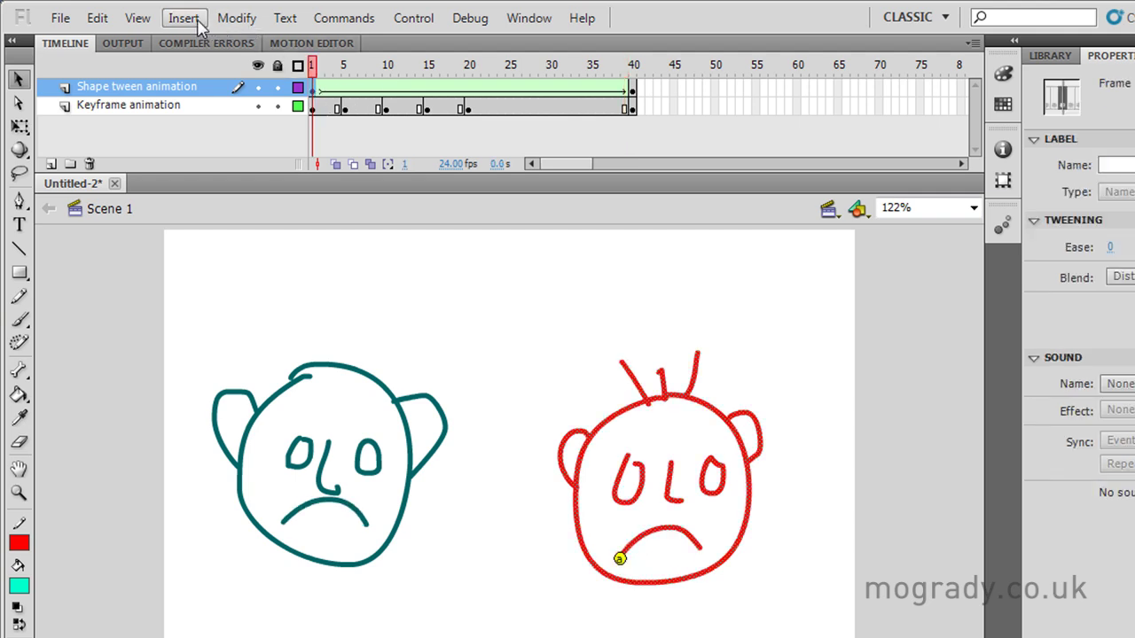
left_click(232, 19)
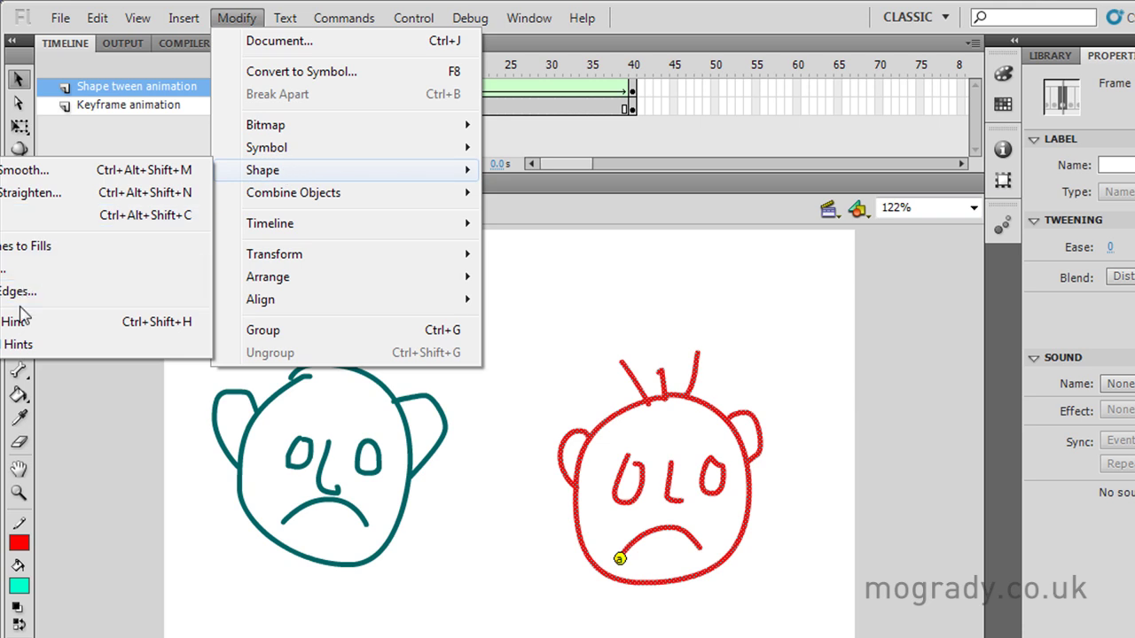
left_click(21, 321)
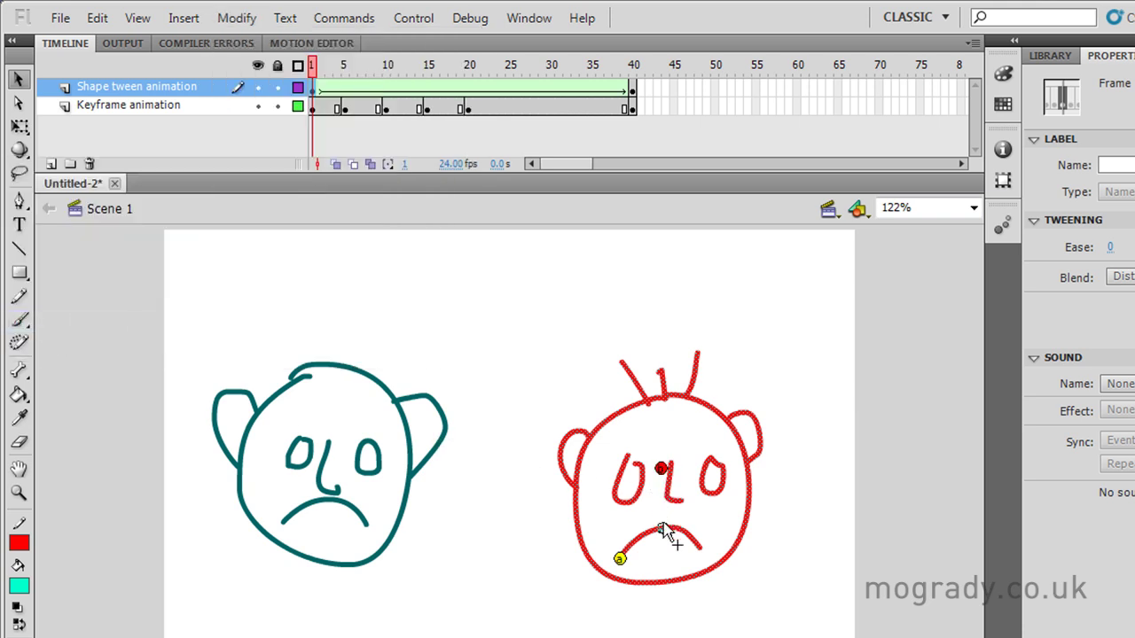
left_click_drag(667, 530, 664, 528)
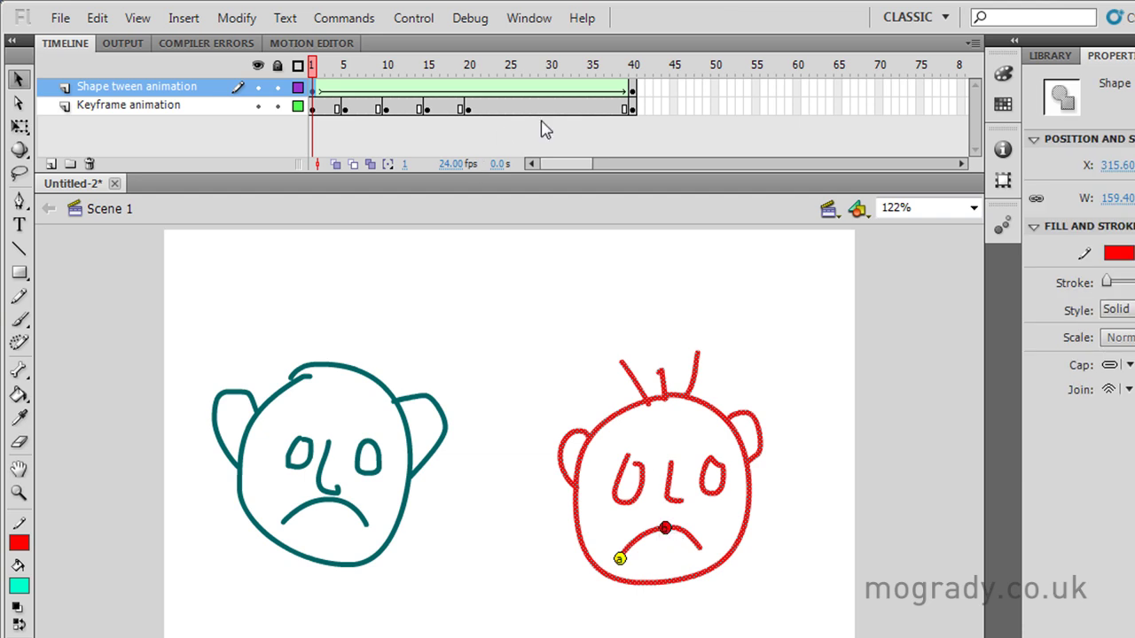
left_click(637, 89)
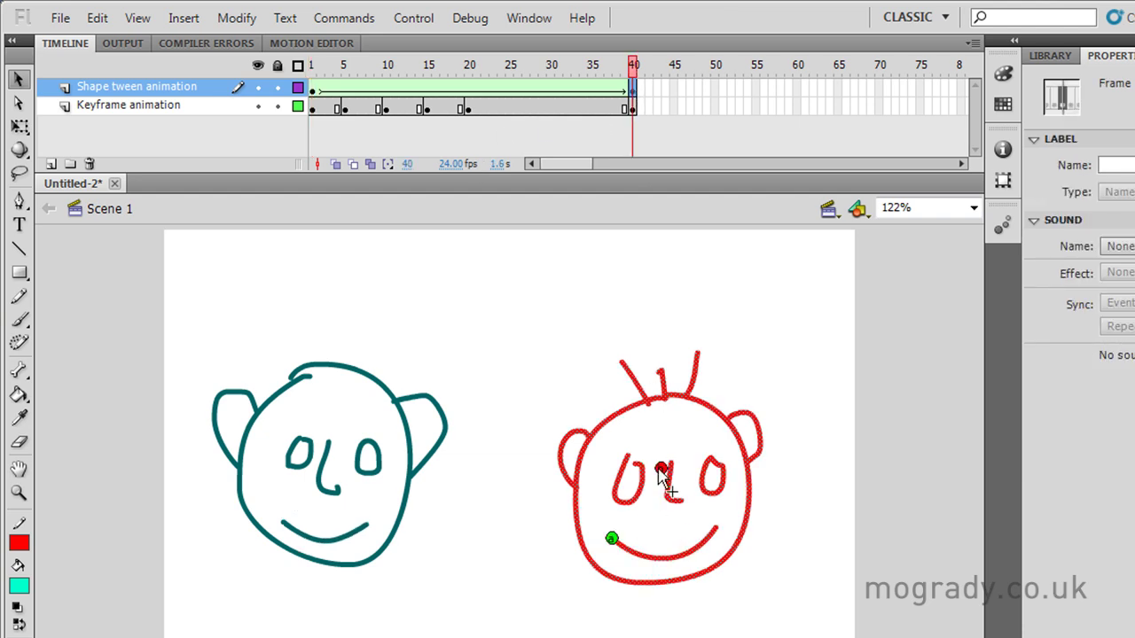
left_click_drag(662, 470, 667, 563)
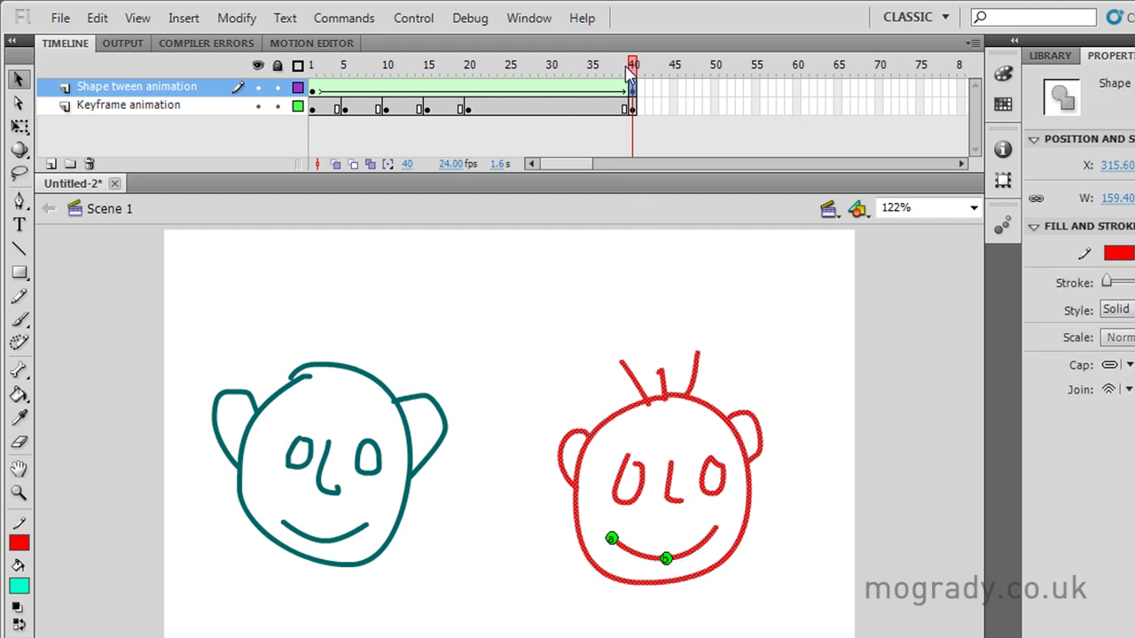
mouse_move(630, 73)
left_mouse_down()
mouse_move(310, 93)
mouse_move(413, 84)
mouse_move(638, 99)
mouse_move(310, 103)
mouse_move(658, 92)
mouse_move(625, 91)
left_mouse_up()
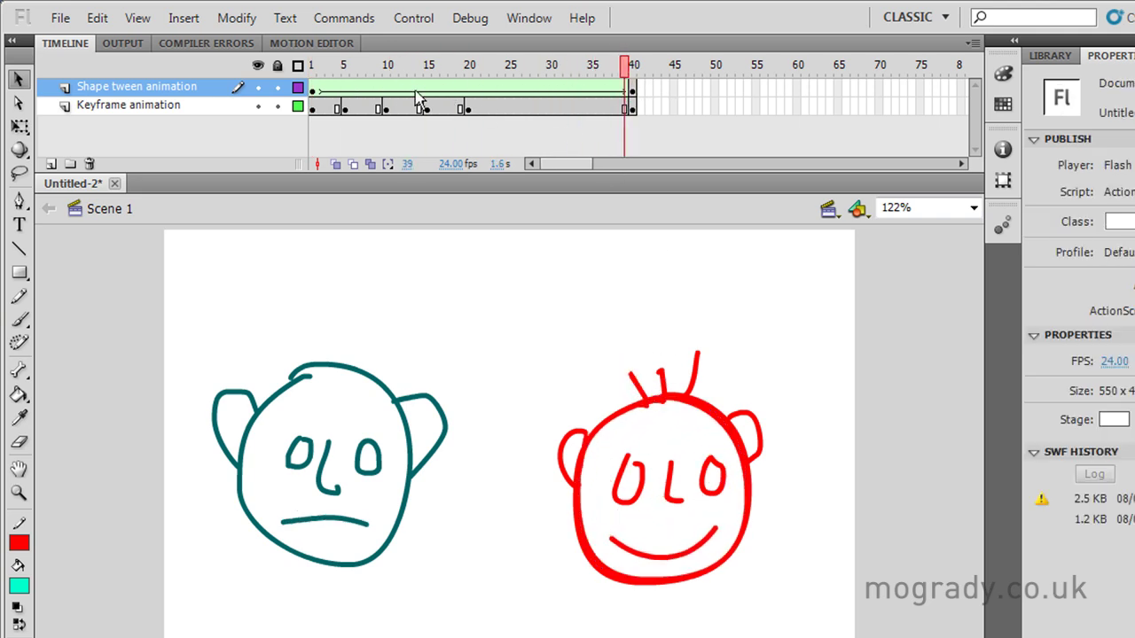
Step: Add shape hint c on the left hair-strand tip at frames 1 and 40, then preview the morph
left_click(313, 90)
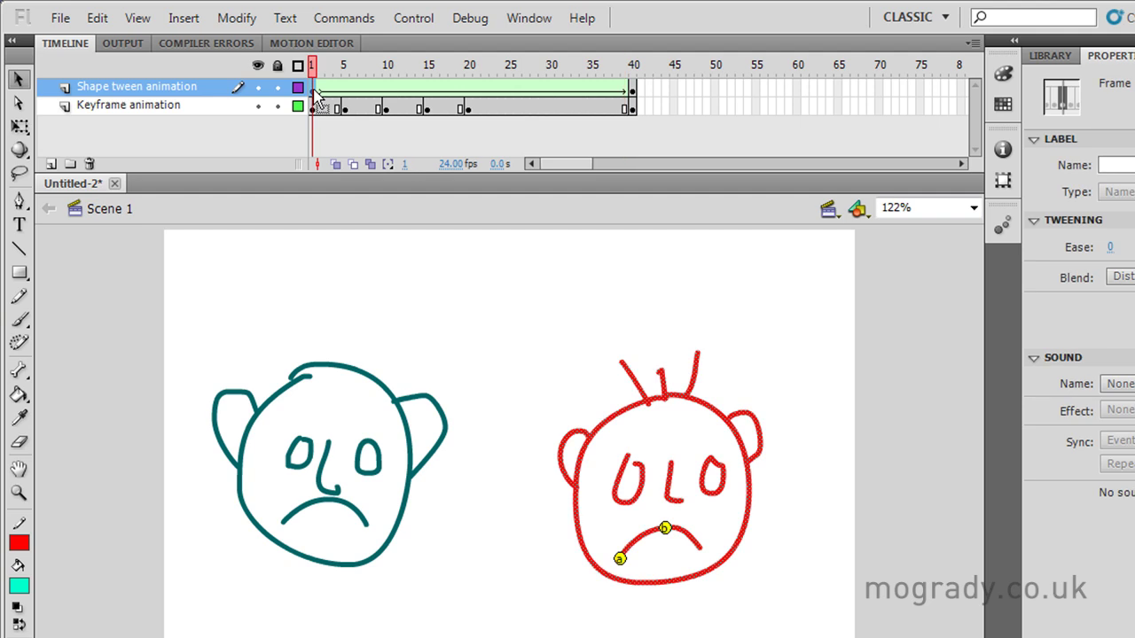
left_click(234, 18)
mouse_move(257, 170)
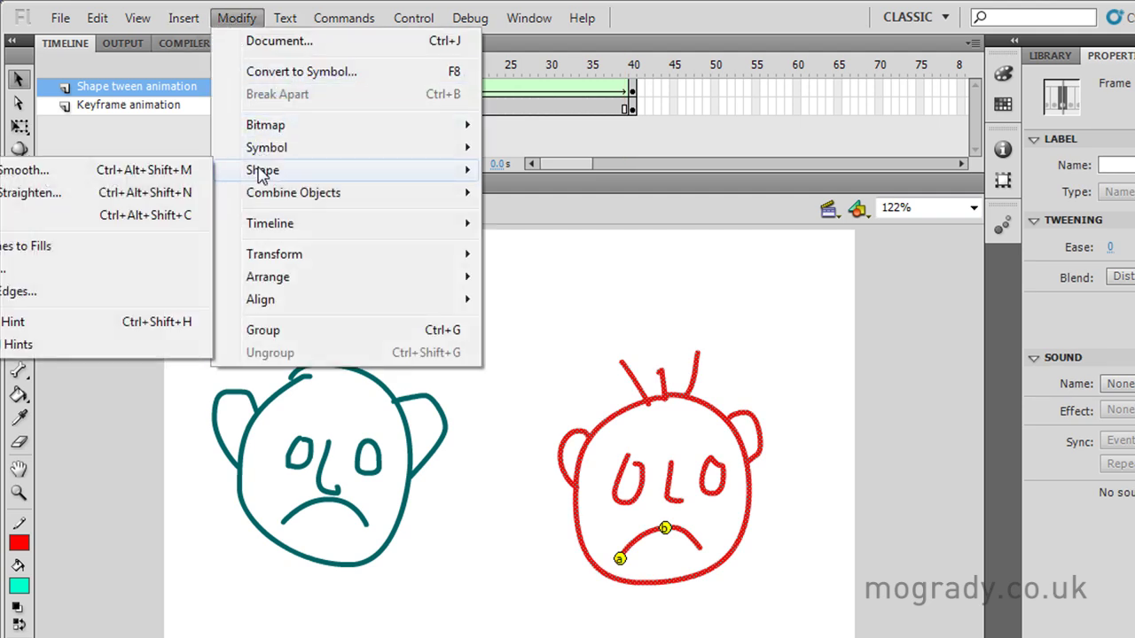
left_click(53, 322)
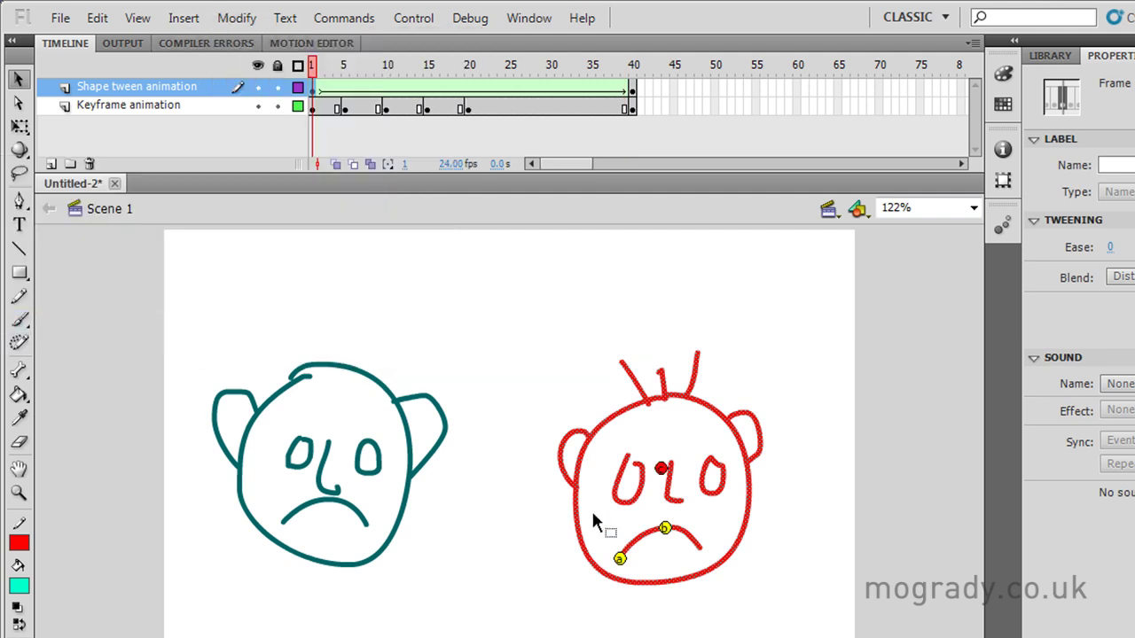
left_click_drag(661, 471, 625, 365)
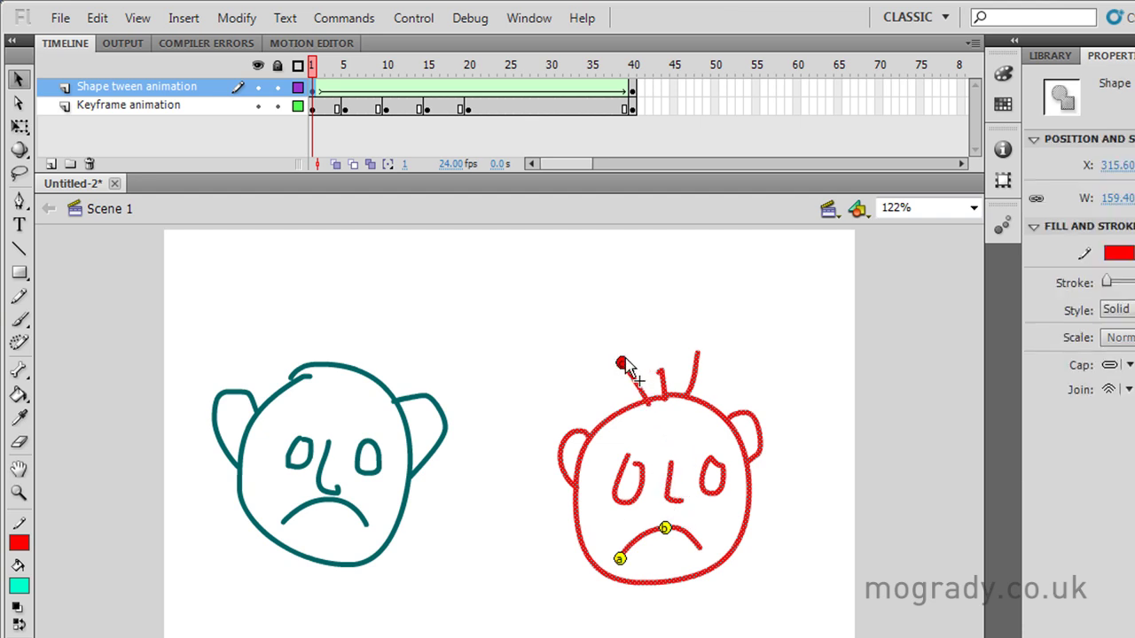
left_click(637, 88)
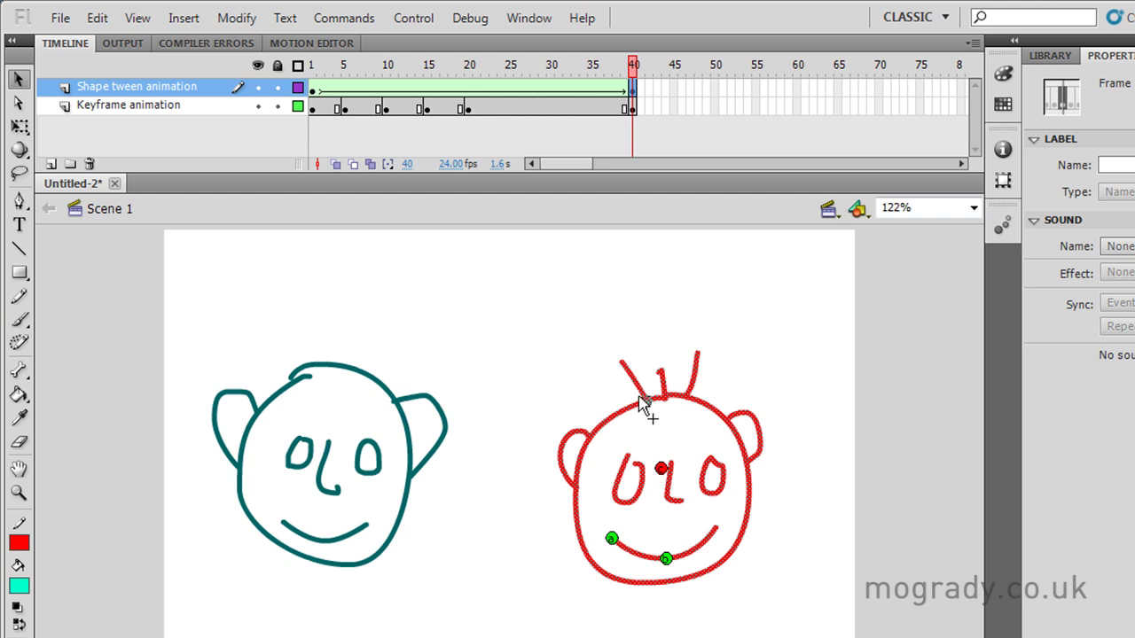
left_click_drag(660, 468, 624, 360)
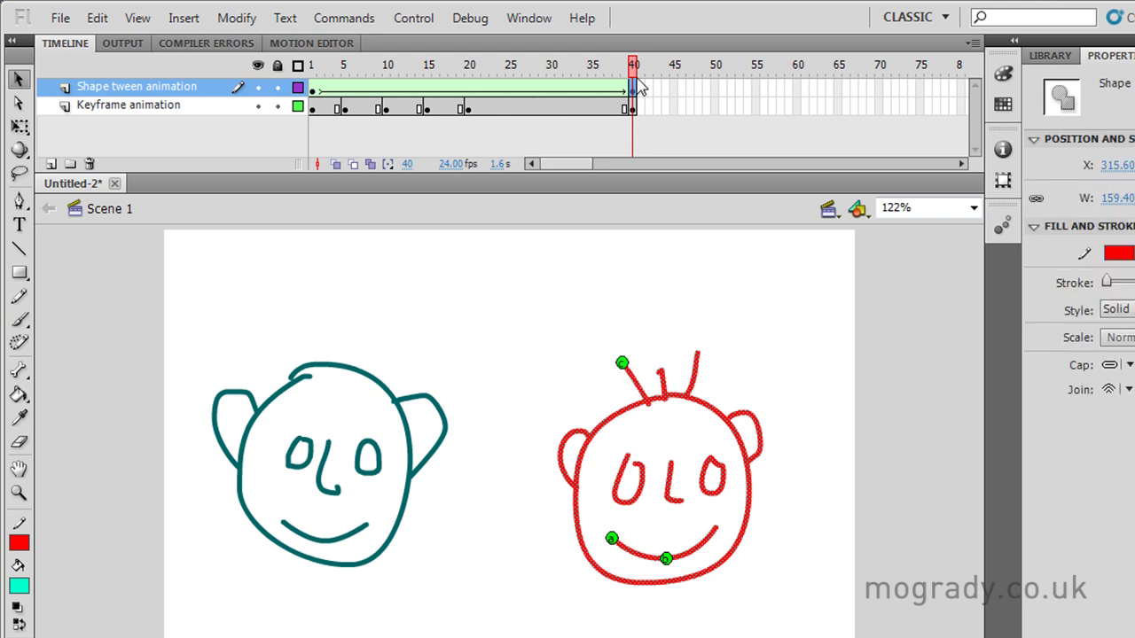
mouse_move(632, 75)
left_mouse_down()
mouse_move(367, 84)
mouse_move(644, 86)
left_mouse_up()
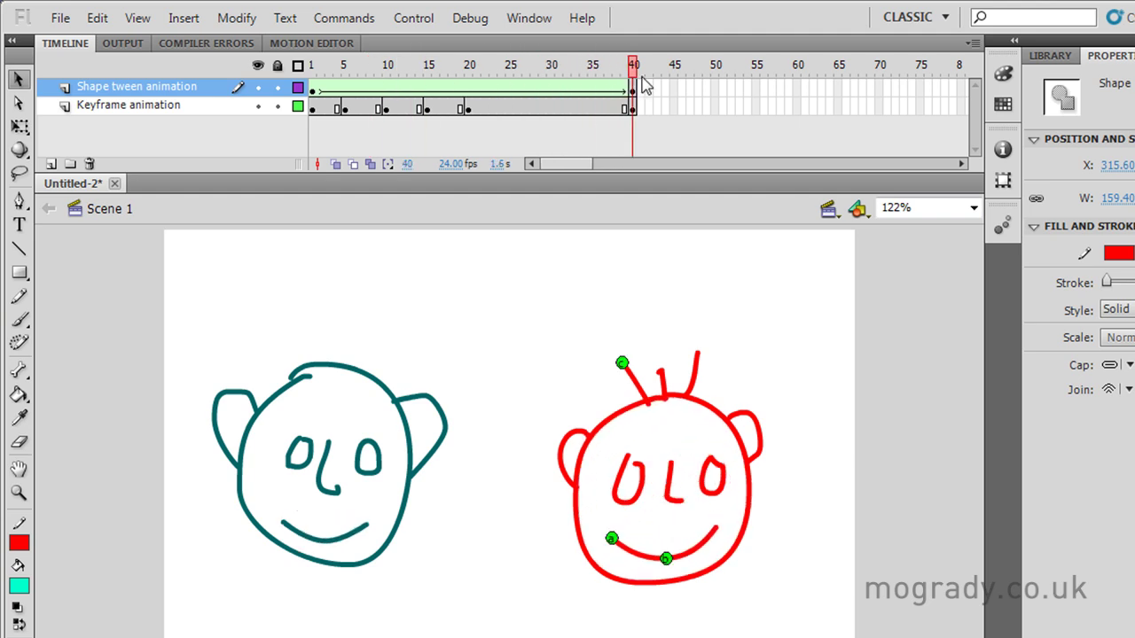
left_click(312, 89)
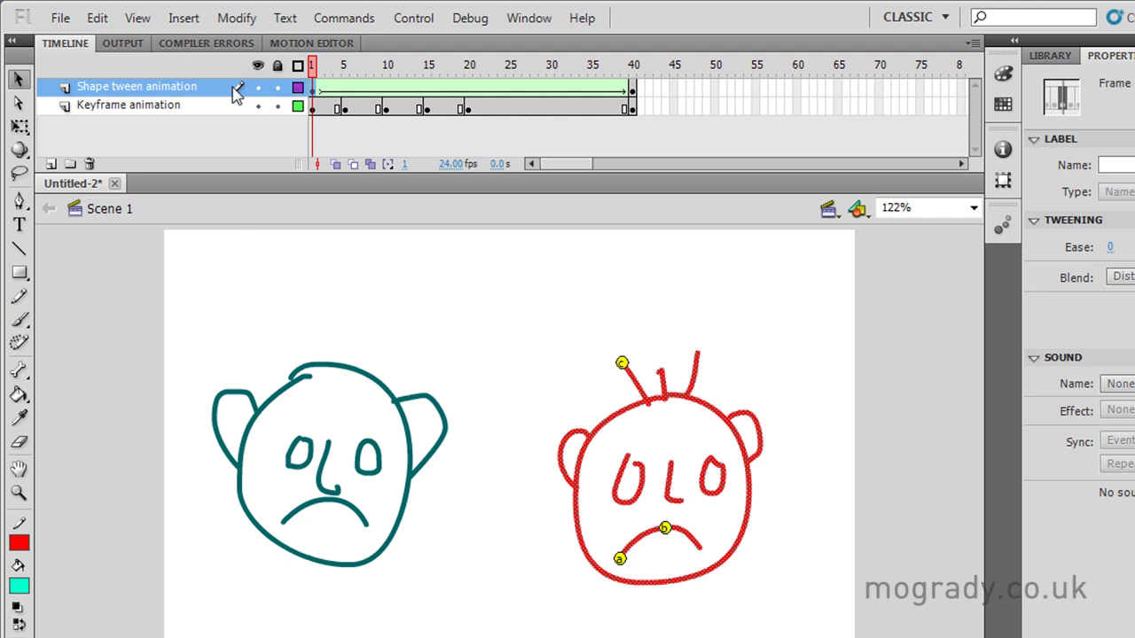
Step: Place shape hint d on the head's upper-right outline at frames 1 and 40, then preview the blend
left_click(226, 21)
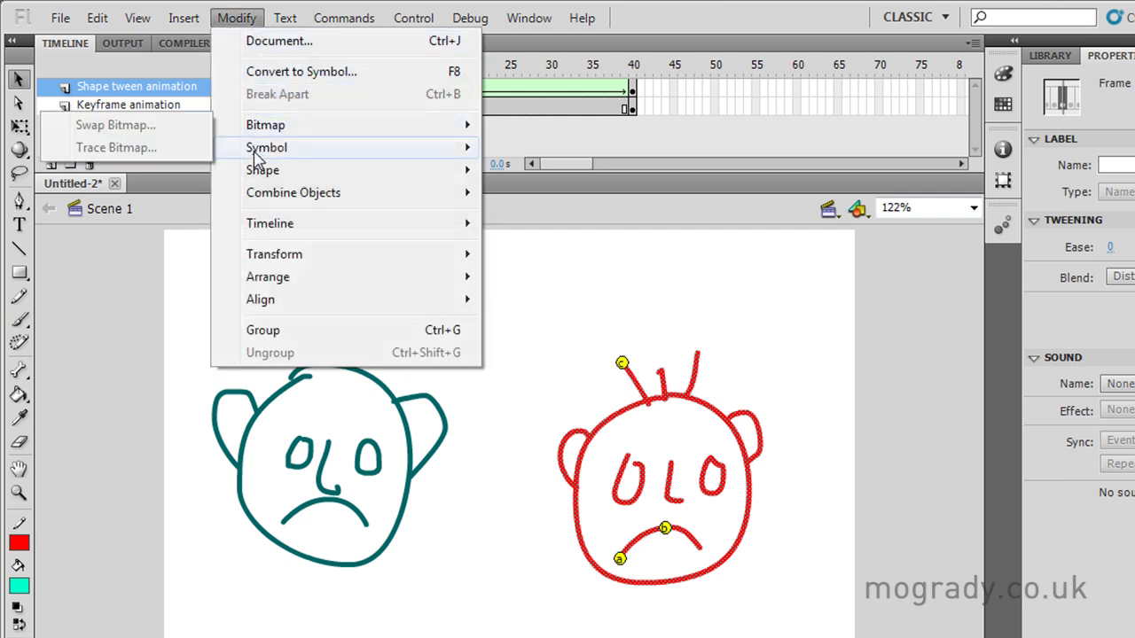
mouse_move(263, 169)
left_click(27, 323)
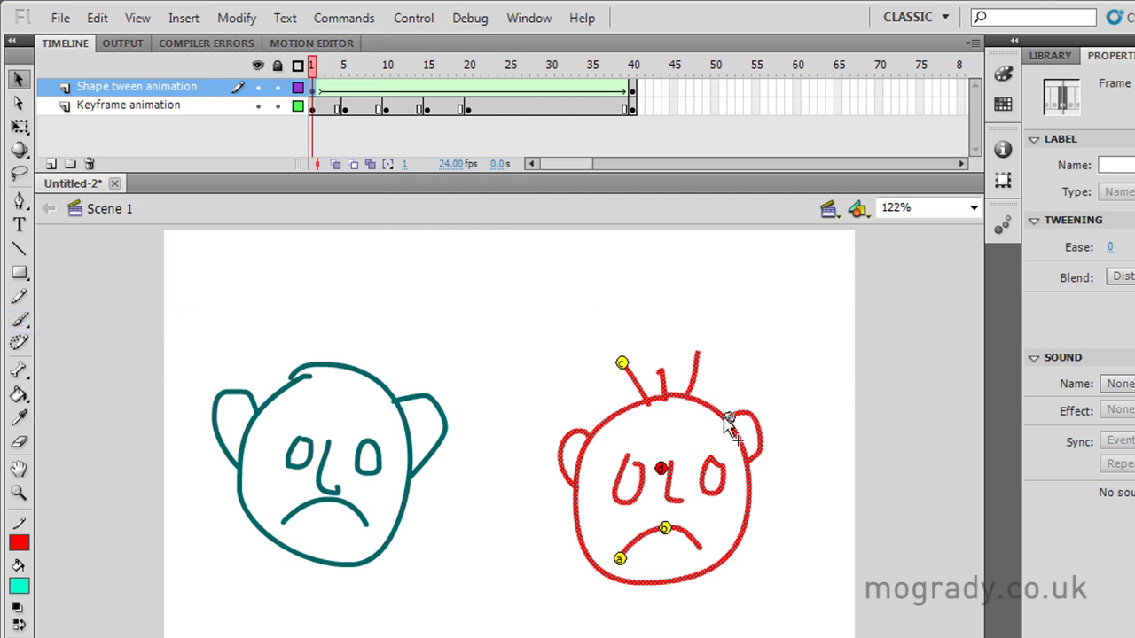
left_click_drag(716, 417, 711, 409)
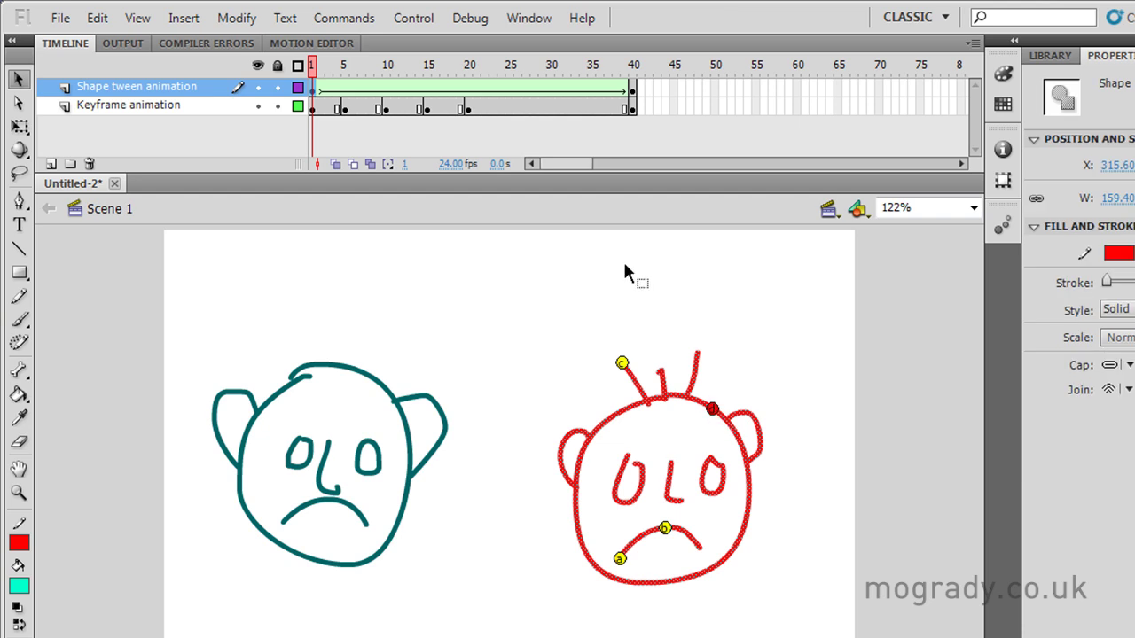
left_click(632, 89)
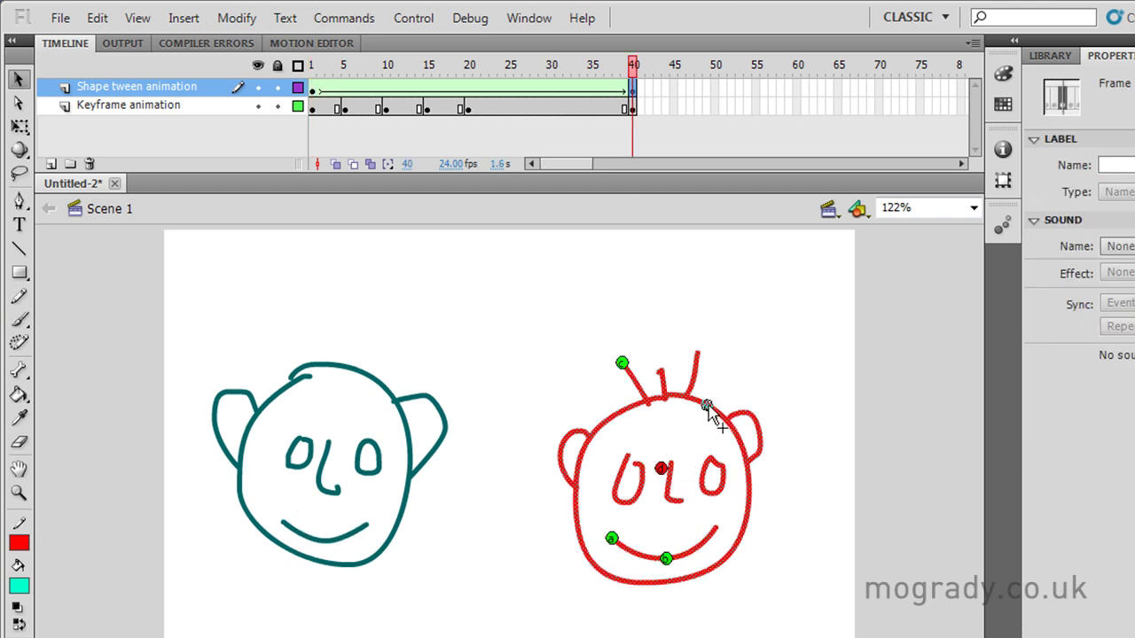
left_click_drag(707, 409, 708, 409)
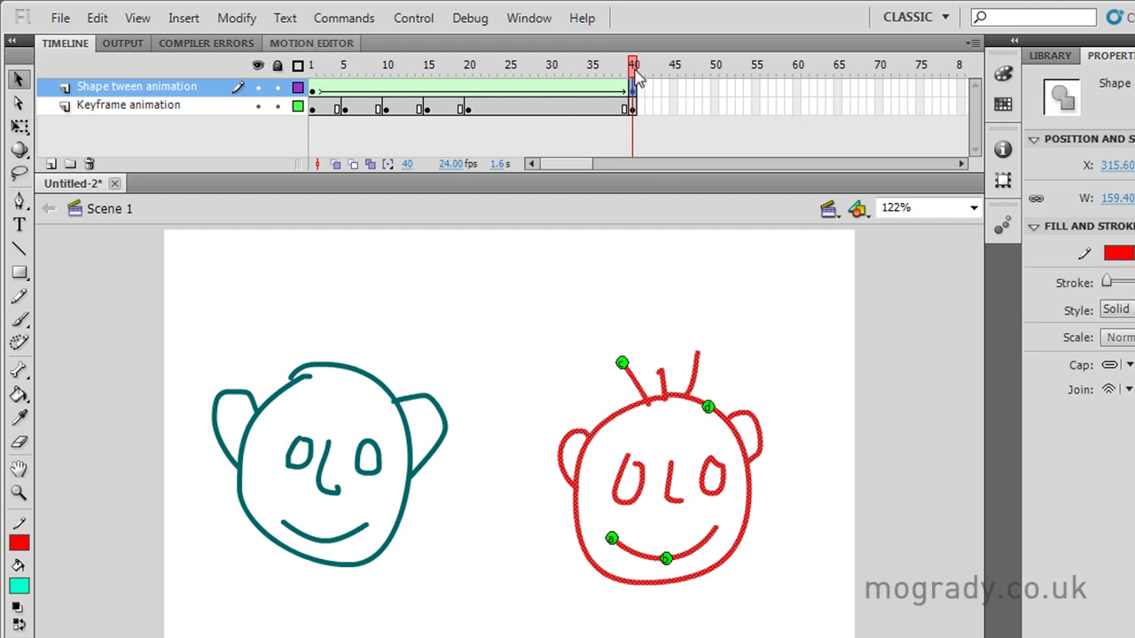
mouse_move(633, 74)
left_mouse_down()
mouse_move(400, 96)
mouse_move(317, 88)
mouse_move(633, 89)
left_mouse_up()
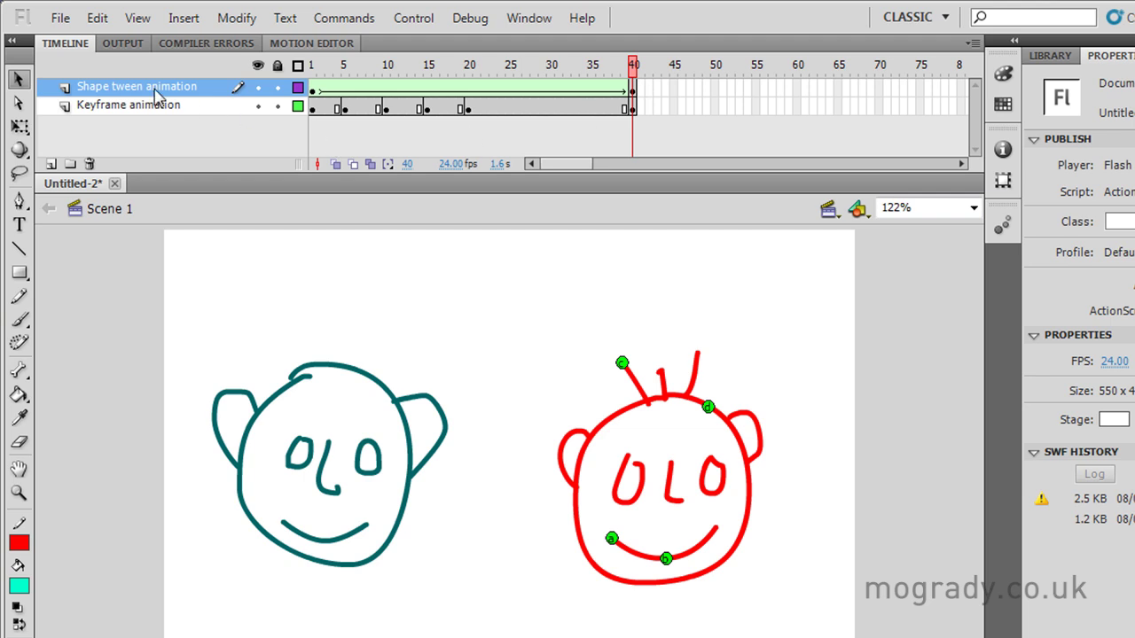
Step: Rename the Shape tween animation layer to 'static face'
double_click(183, 87)
left_click_drag(193, 90, 80, 89)
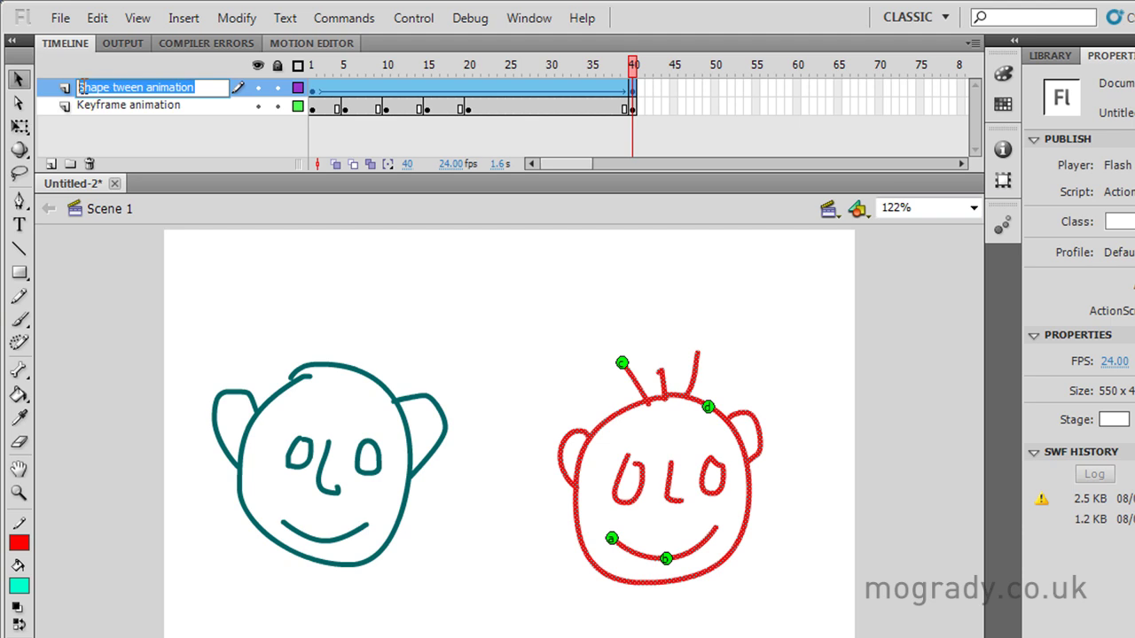
type("s_")
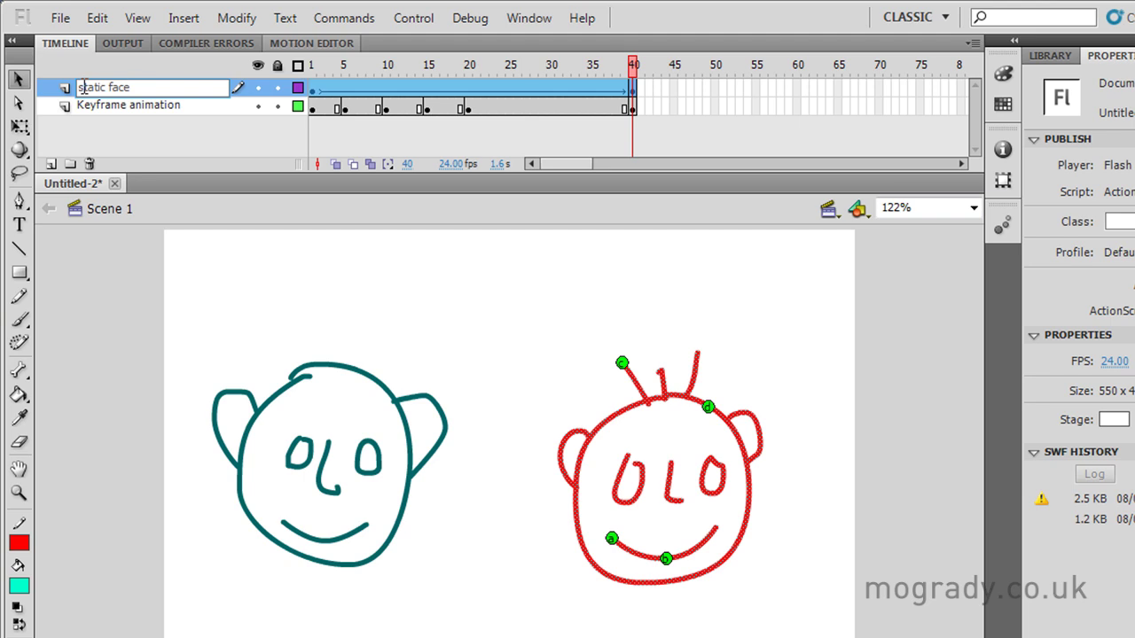
Step: Add a new layer above it named 'moving mouth'
left_click(51, 164)
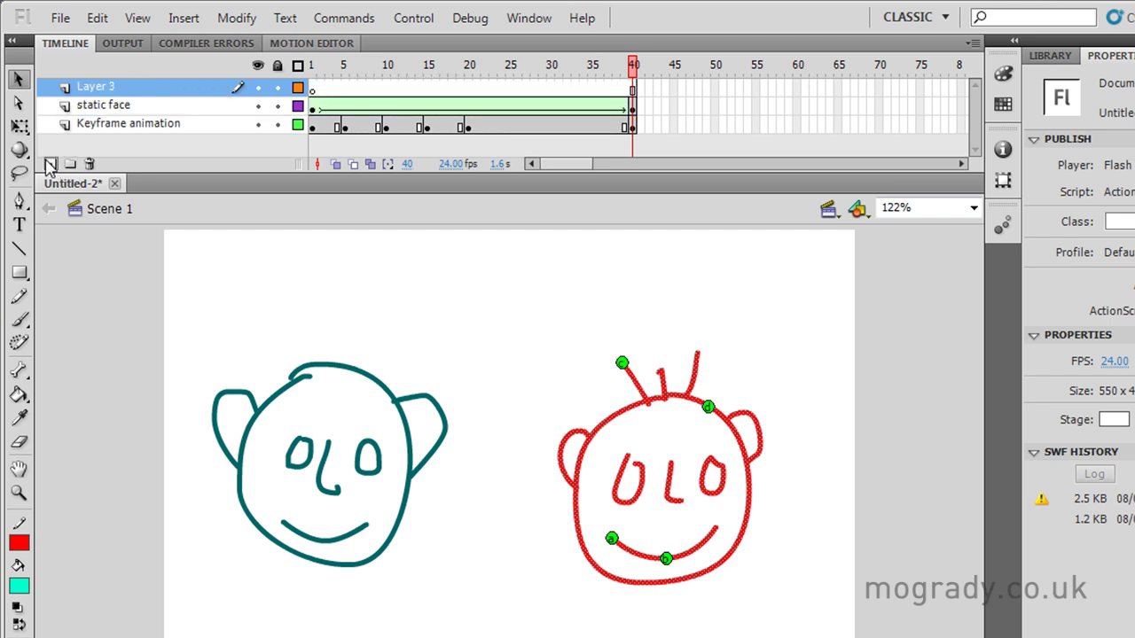
double_click(96, 89)
type("moving mouth")
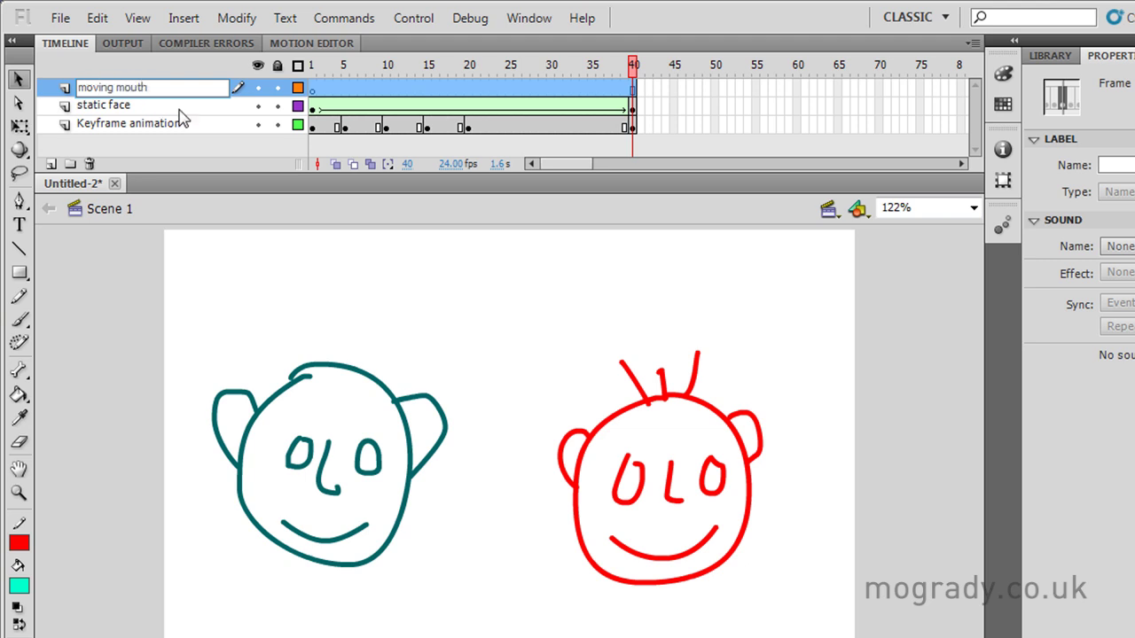
left_click(315, 108)
Step: Remove the shape tween from the static face layer and return to frame 1
right_click(342, 108)
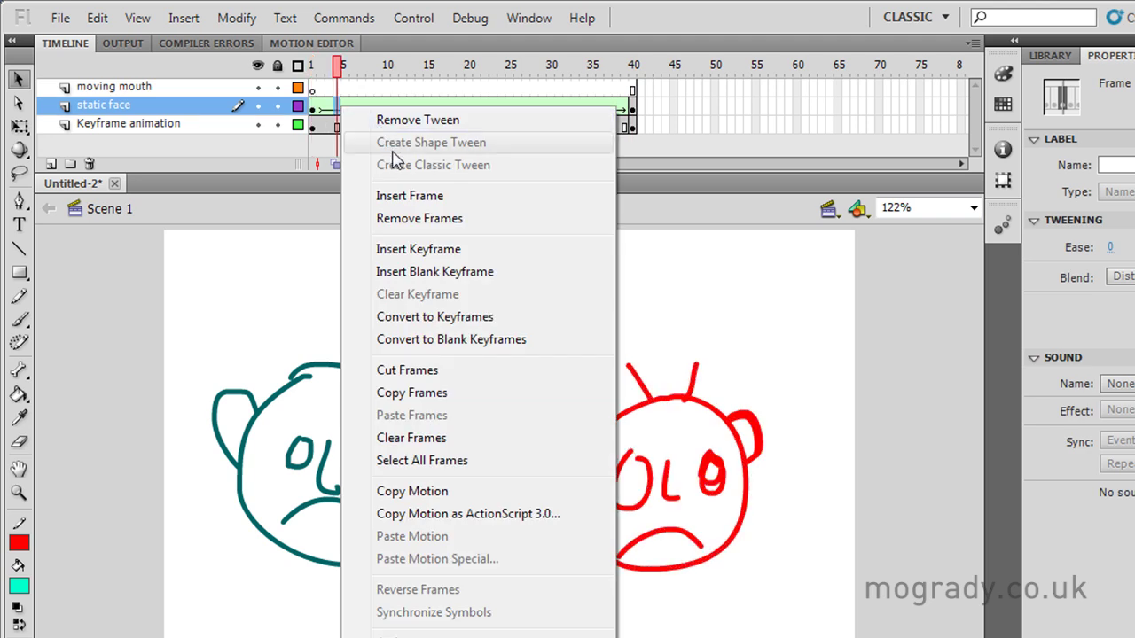
left_click(415, 120)
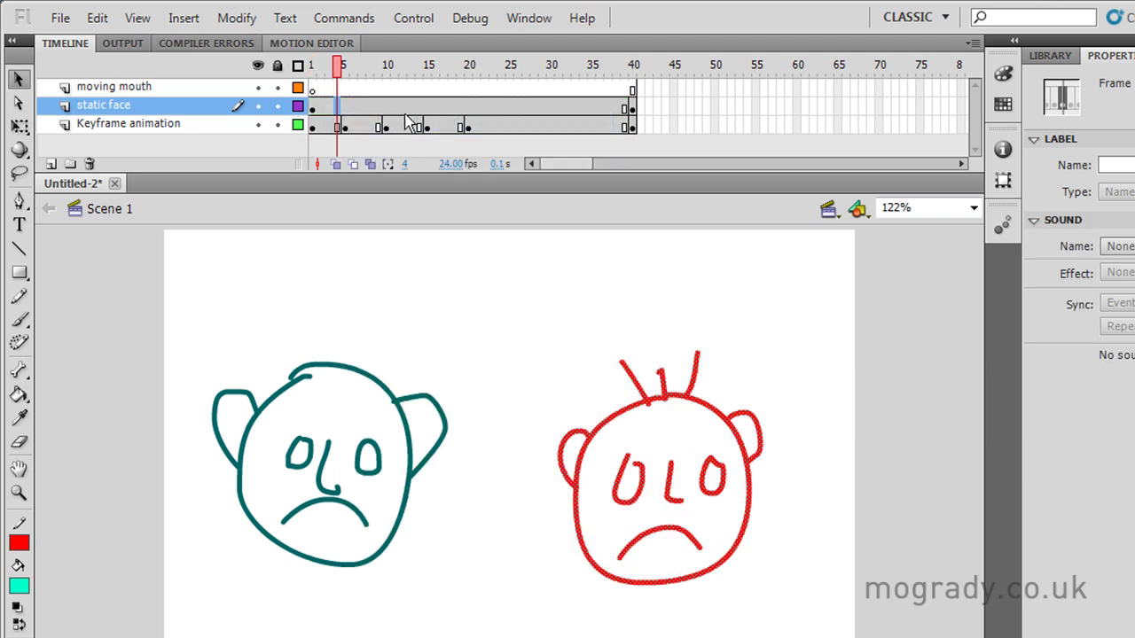
left_click(317, 125)
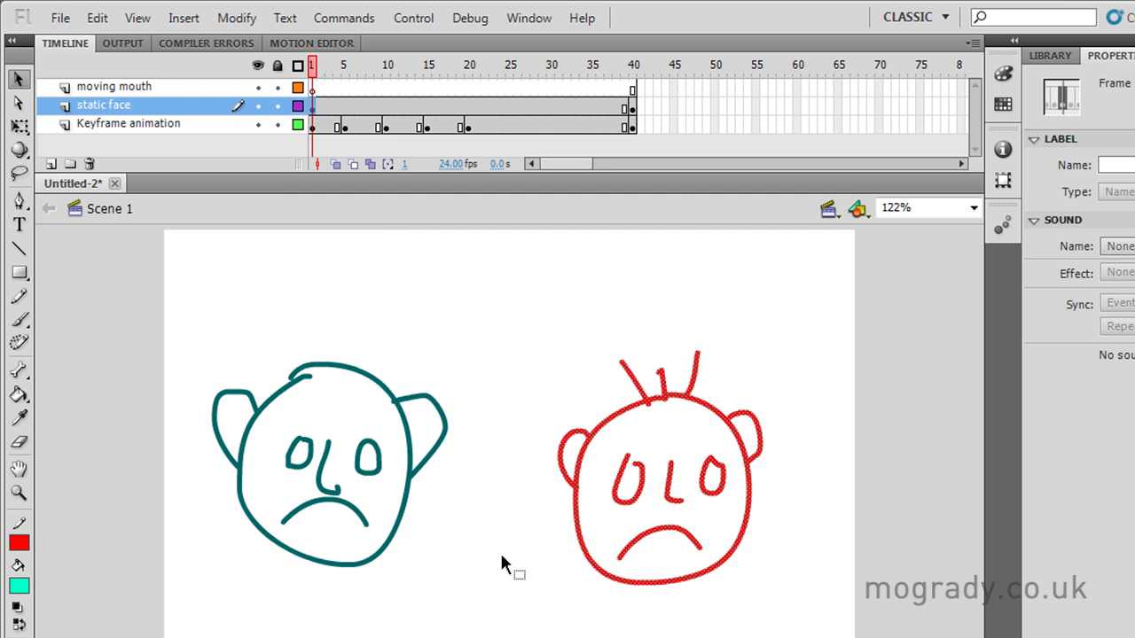
Step: Cut the red face's frown and paste it in place on frame 1 of moving mouth
left_click(586, 585)
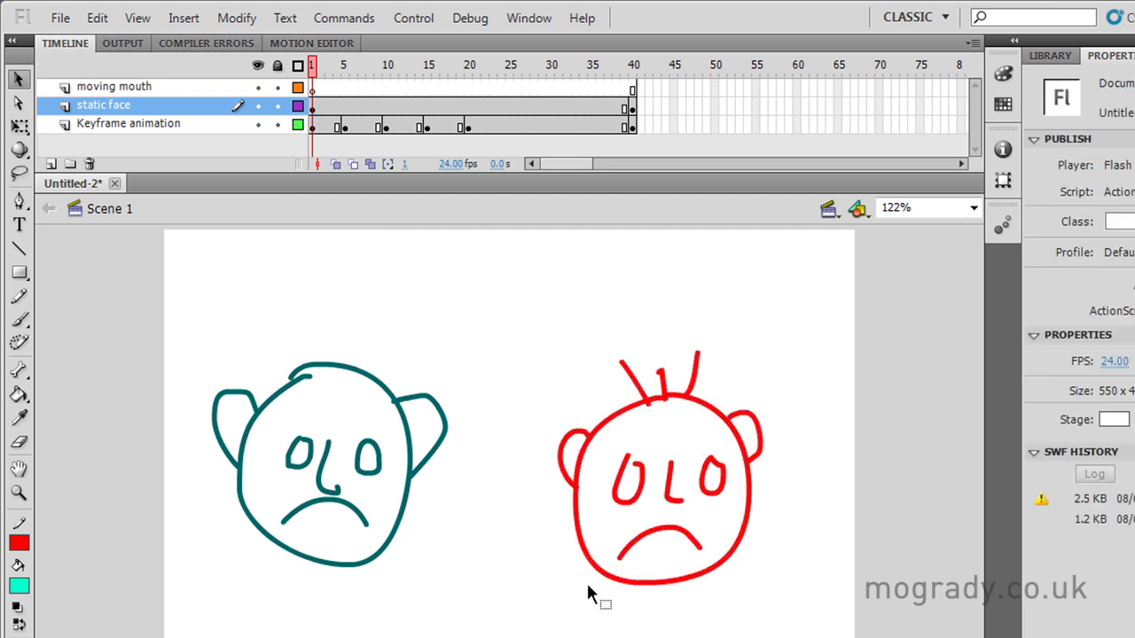
left_click(647, 534)
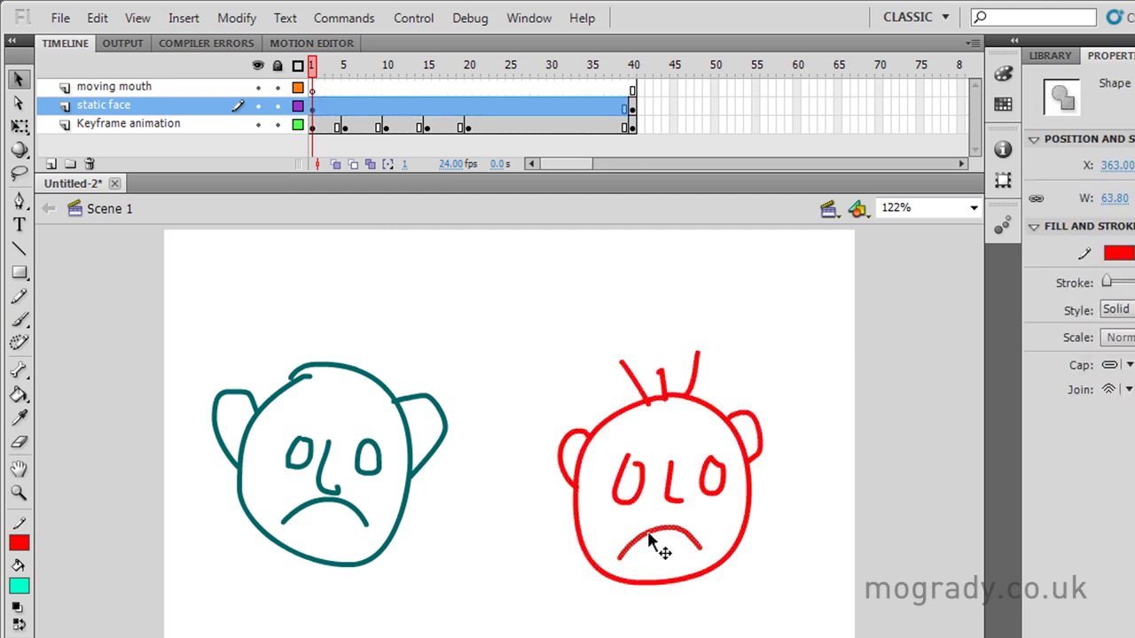
right_click(648, 534)
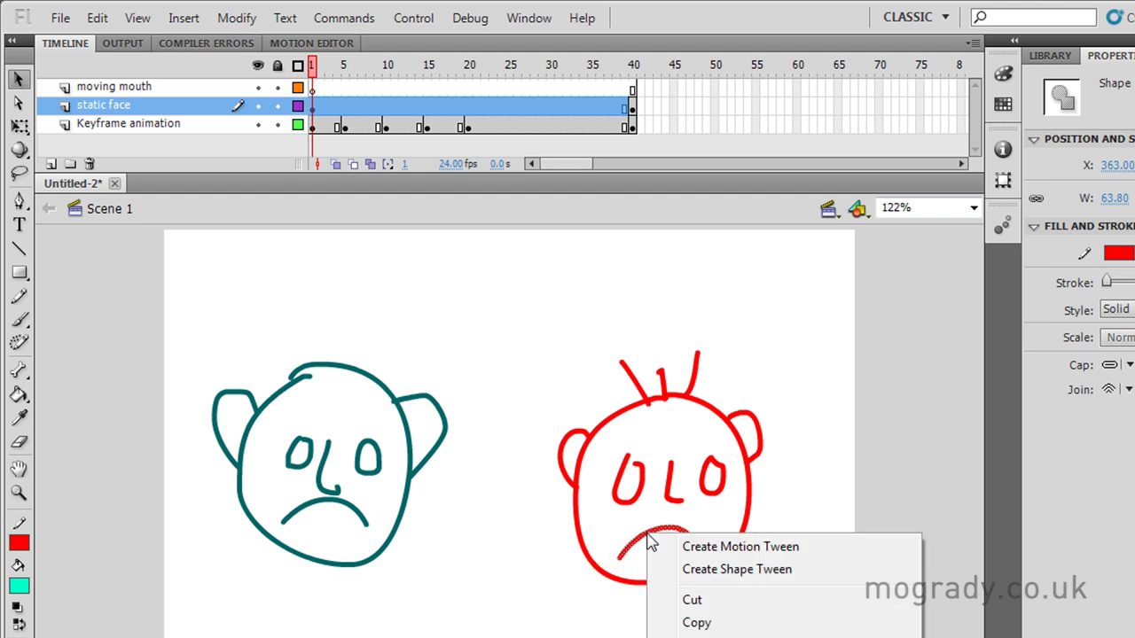
left_click(696, 601)
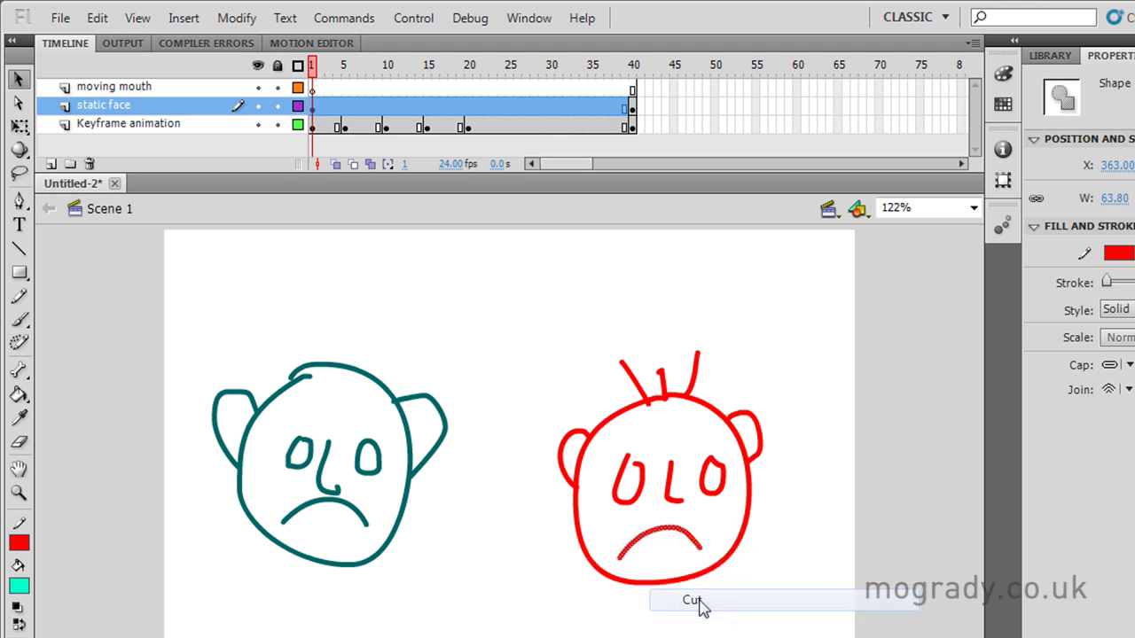
left_click(313, 90)
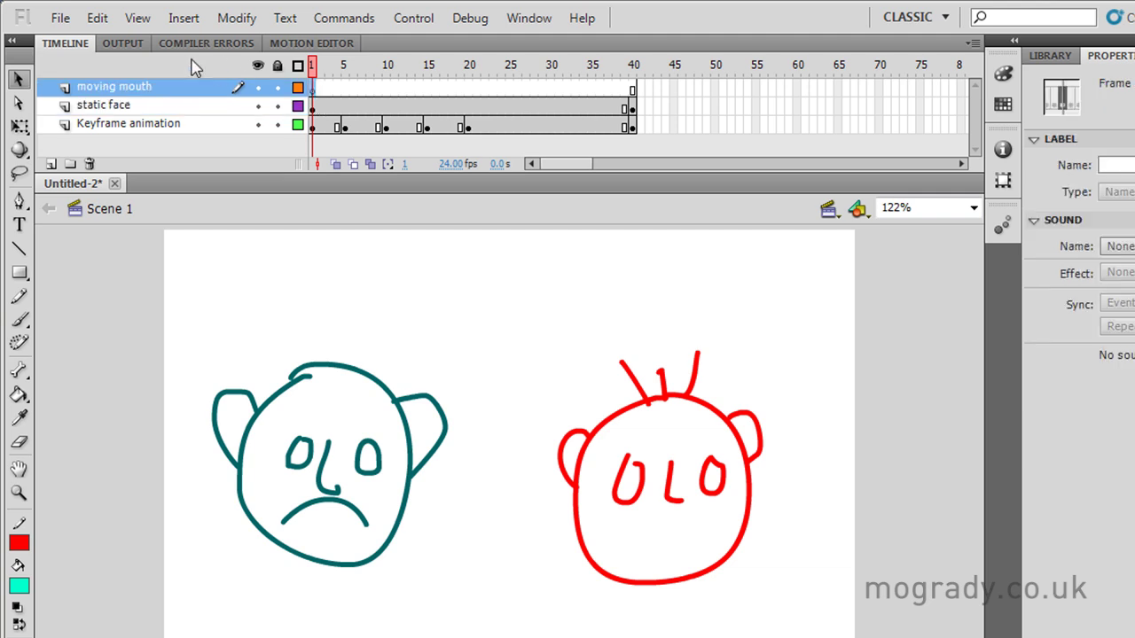
left_click(98, 23)
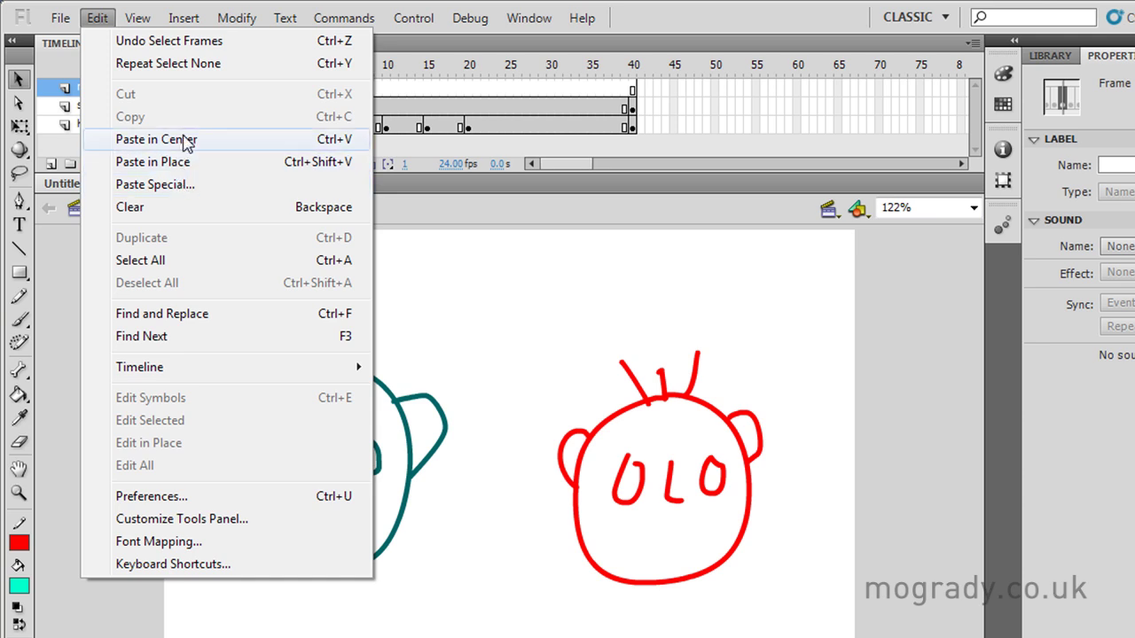
left_click(188, 167)
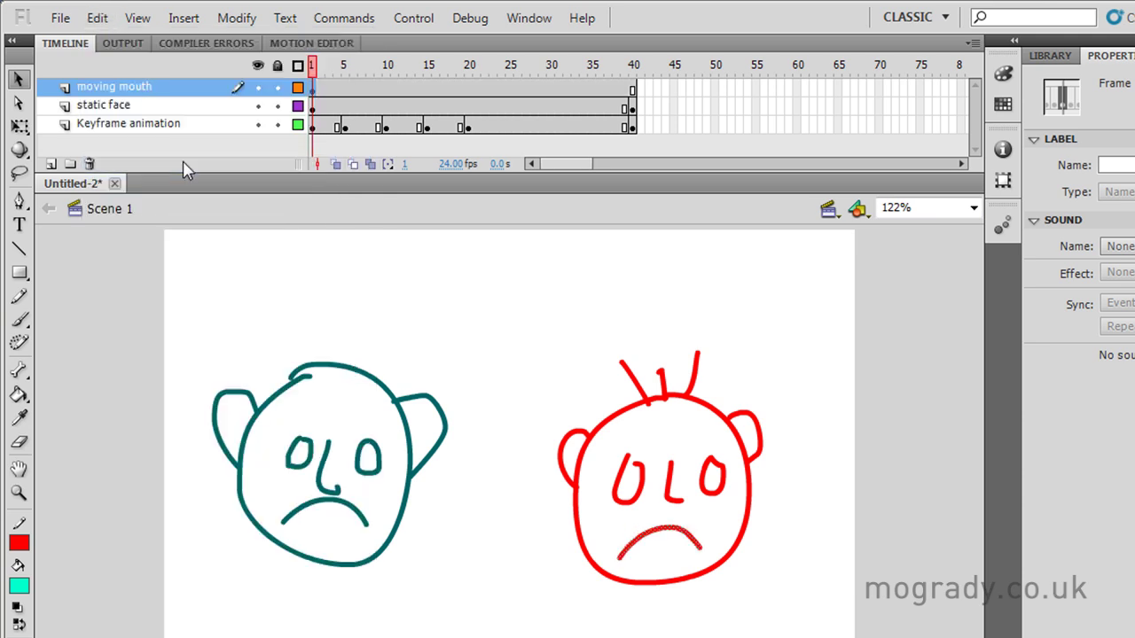
Step: At frame 40, cut the smile's lower mouth stroke from the static face layer
left_click(633, 107)
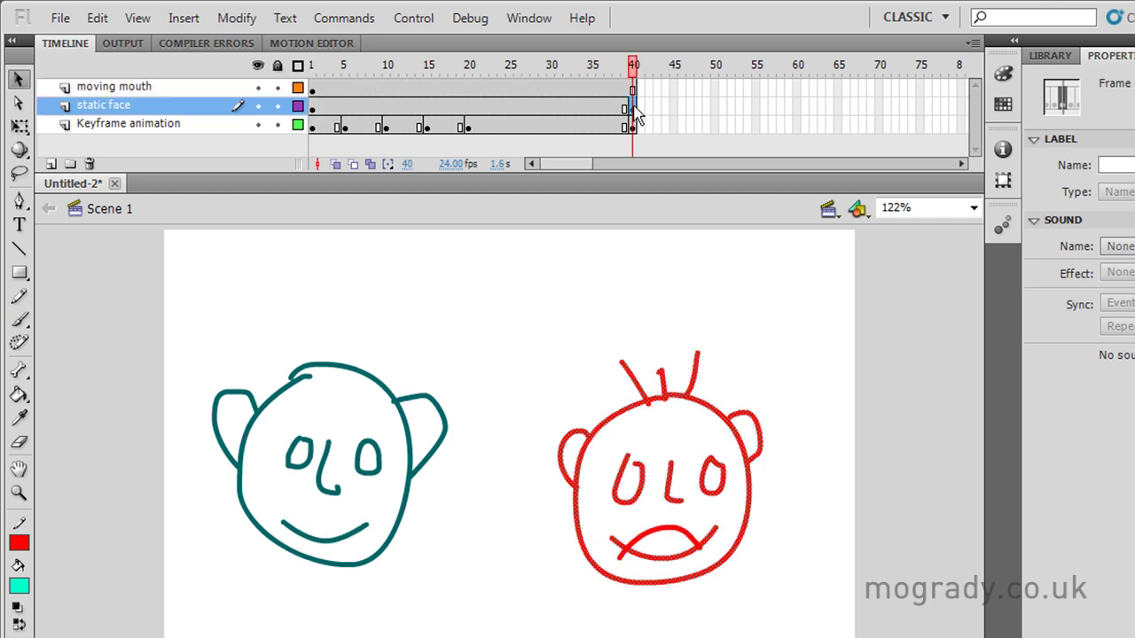
left_click(750, 603)
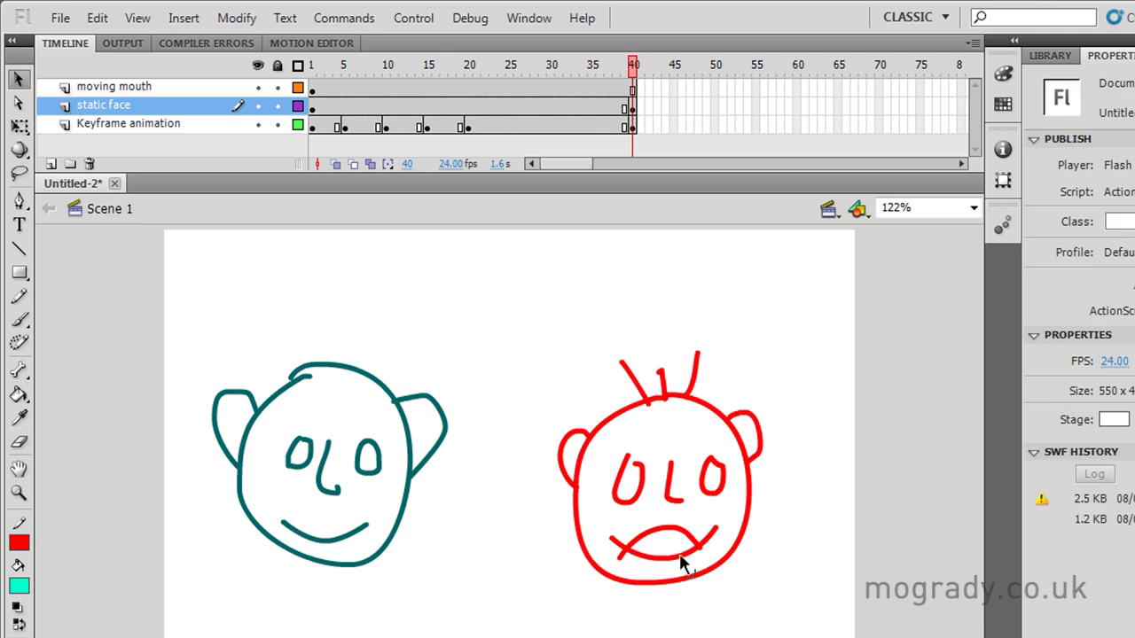
left_click(679, 553)
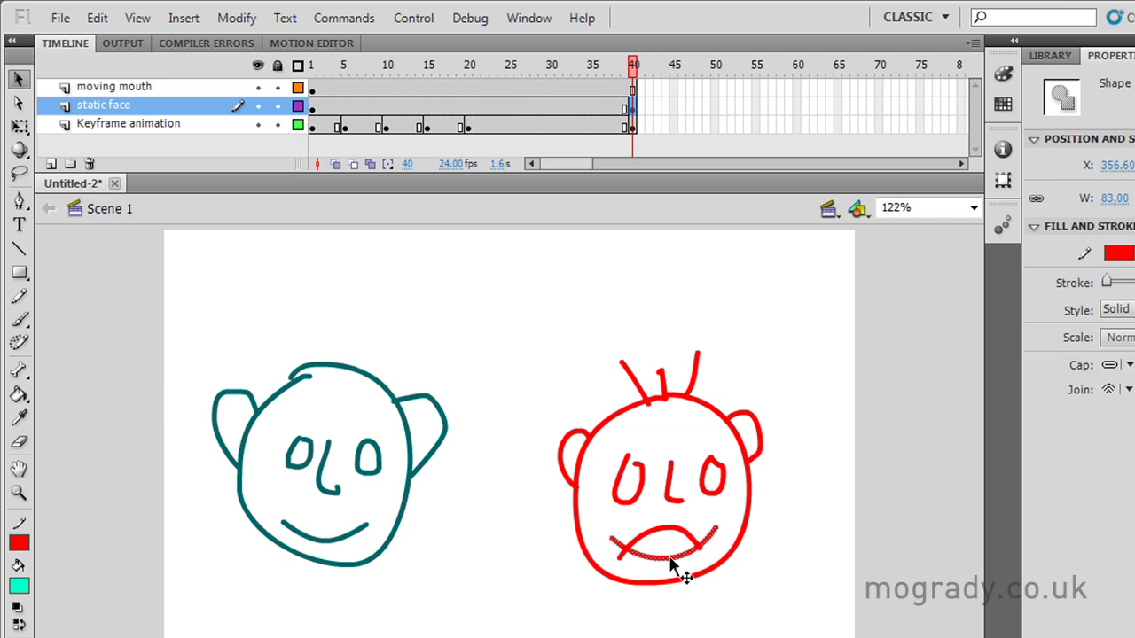
right_click(677, 559)
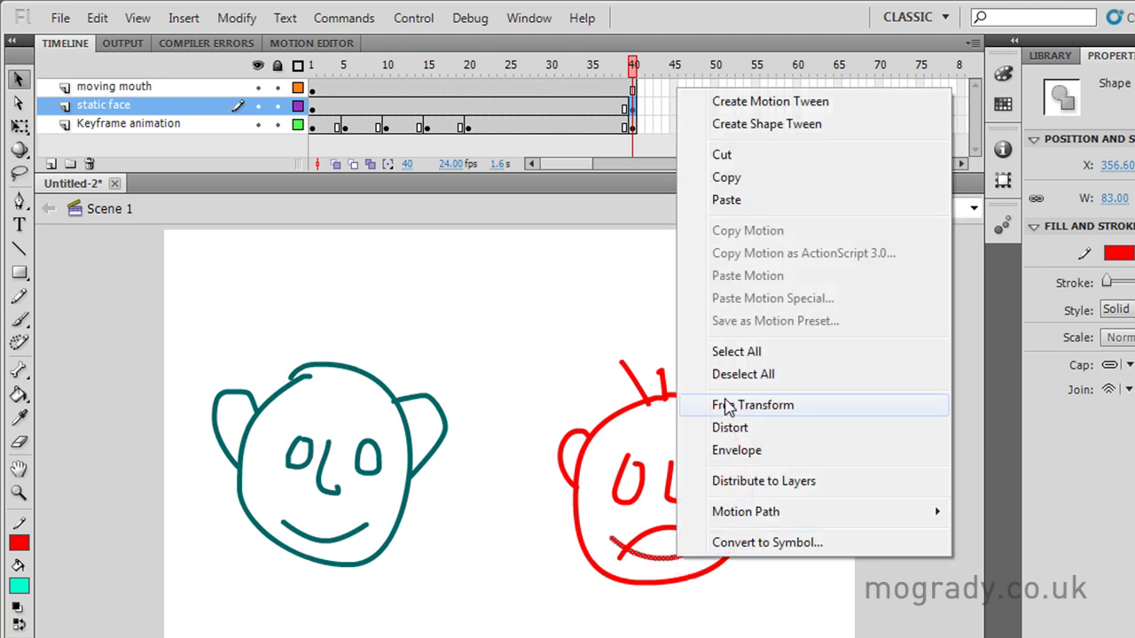
left_click(736, 157)
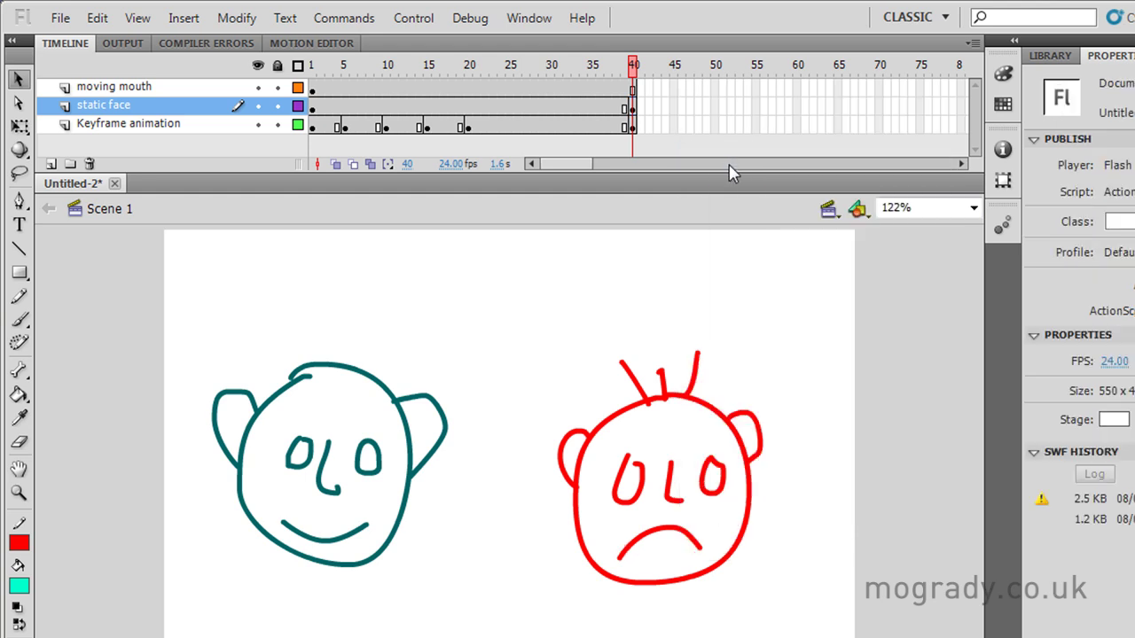
Step: Insert a blank keyframe at frame 40 of the moving mouth layer
left_click(633, 88)
key("ctrl+shift+v")
right_click(633, 87)
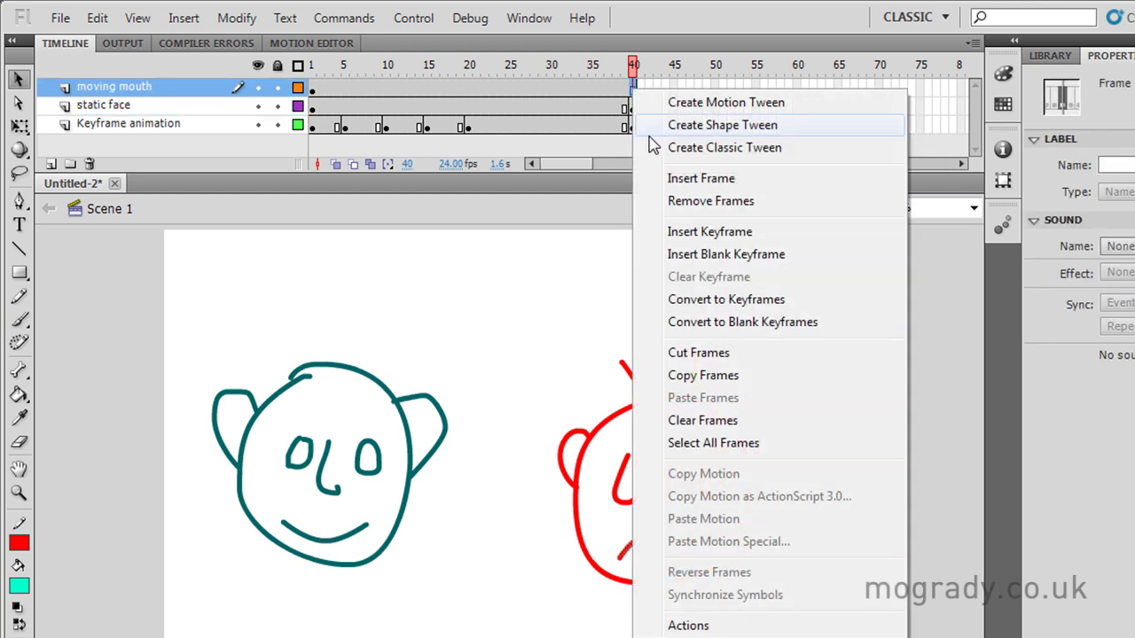
left_click(704, 255)
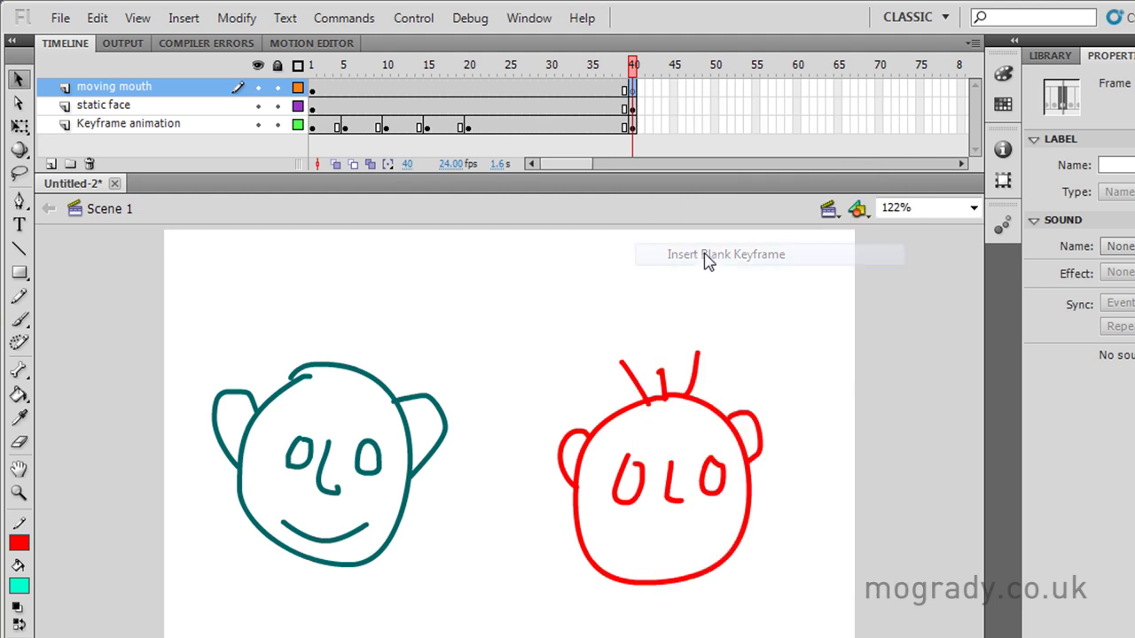
left_click(673, 125)
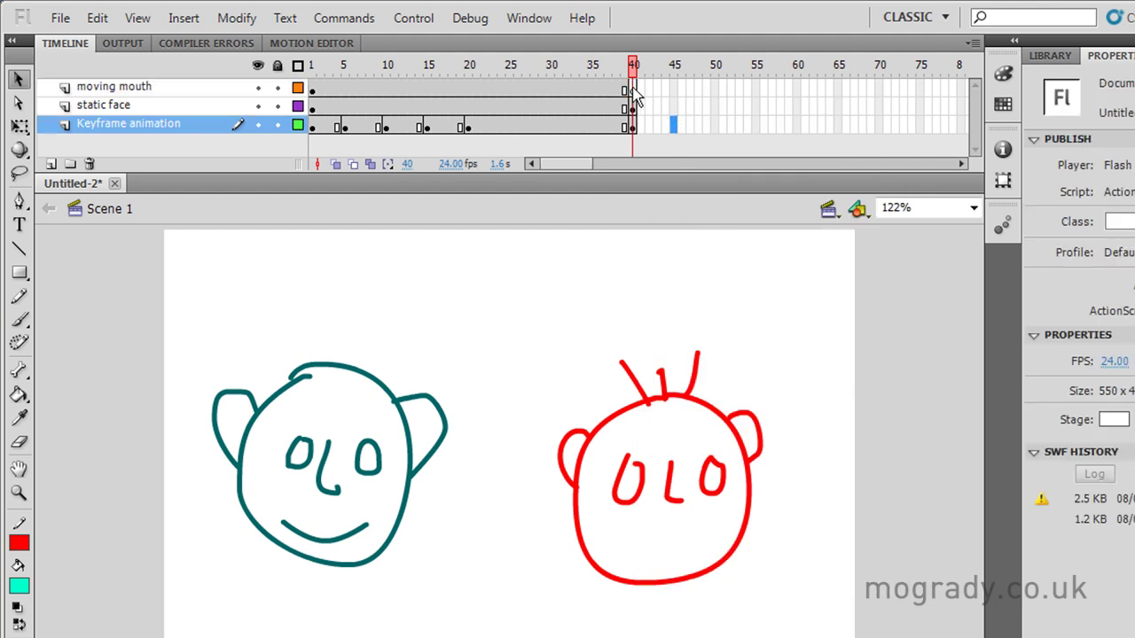
left_click(633, 90)
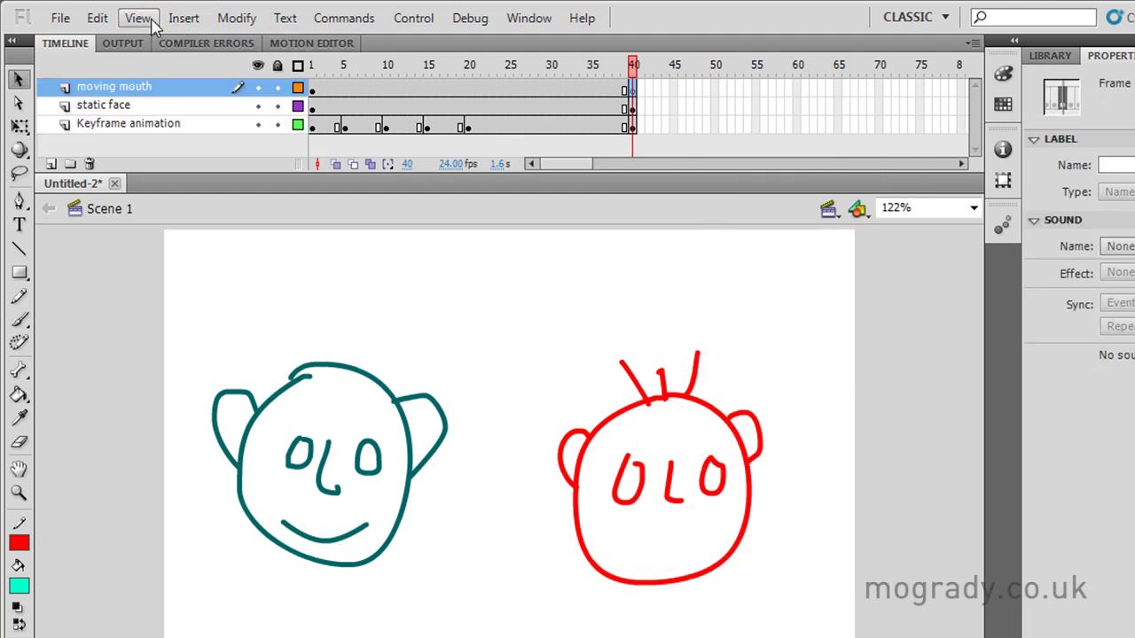
Step: Paste the smile in place at frame 40 and shape-tween the mouth span from 1 to 40
left_click(98, 18)
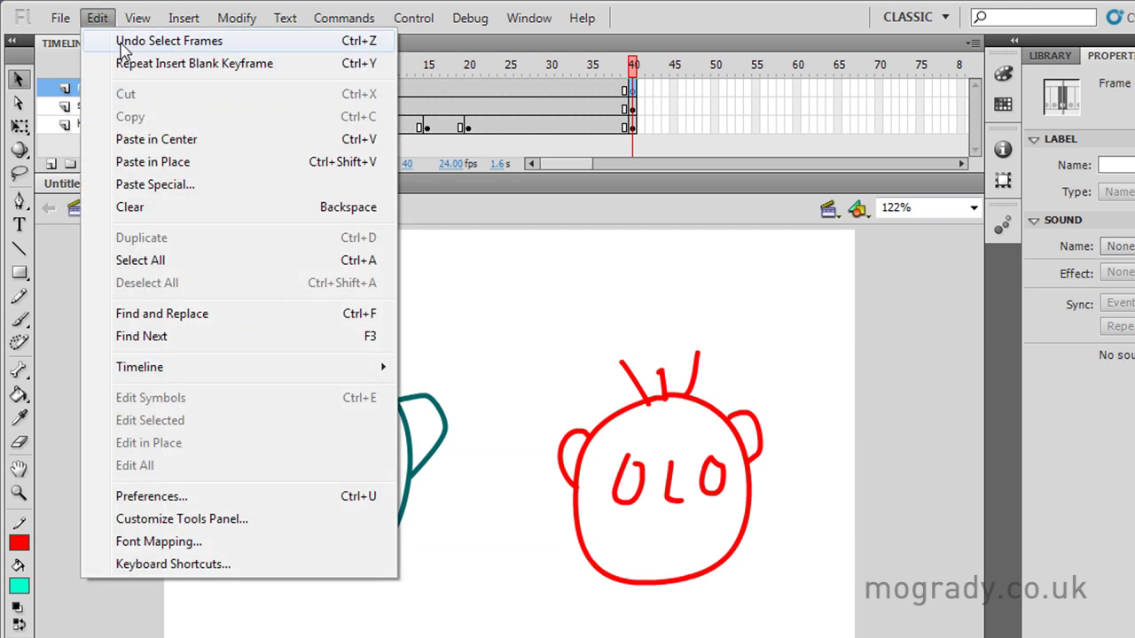
left_click(152, 163)
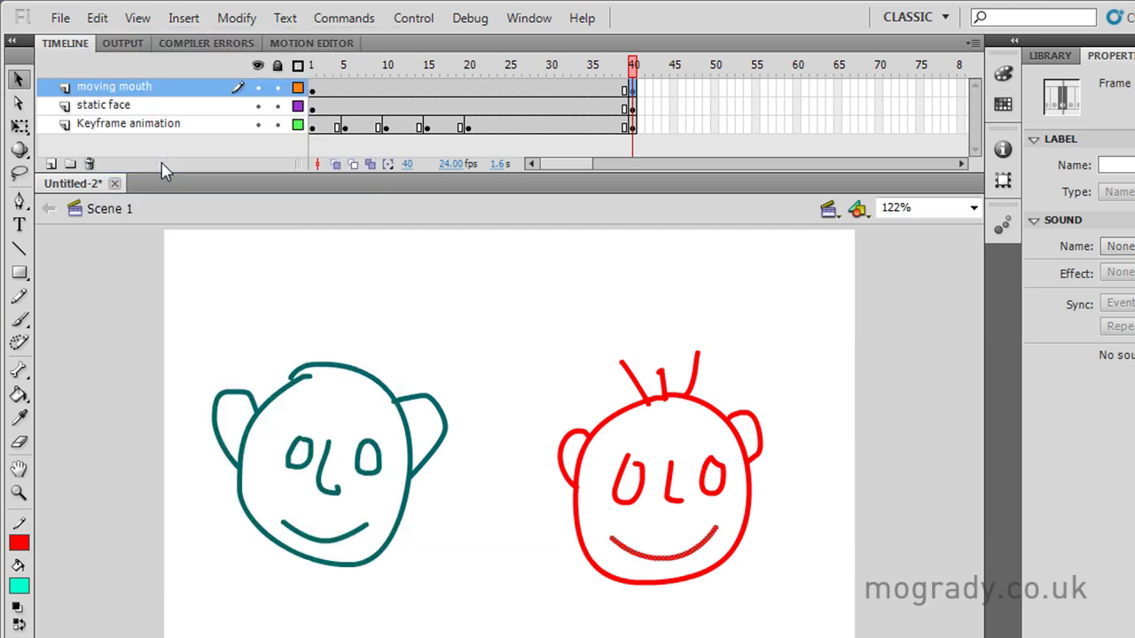
right_click(534, 90)
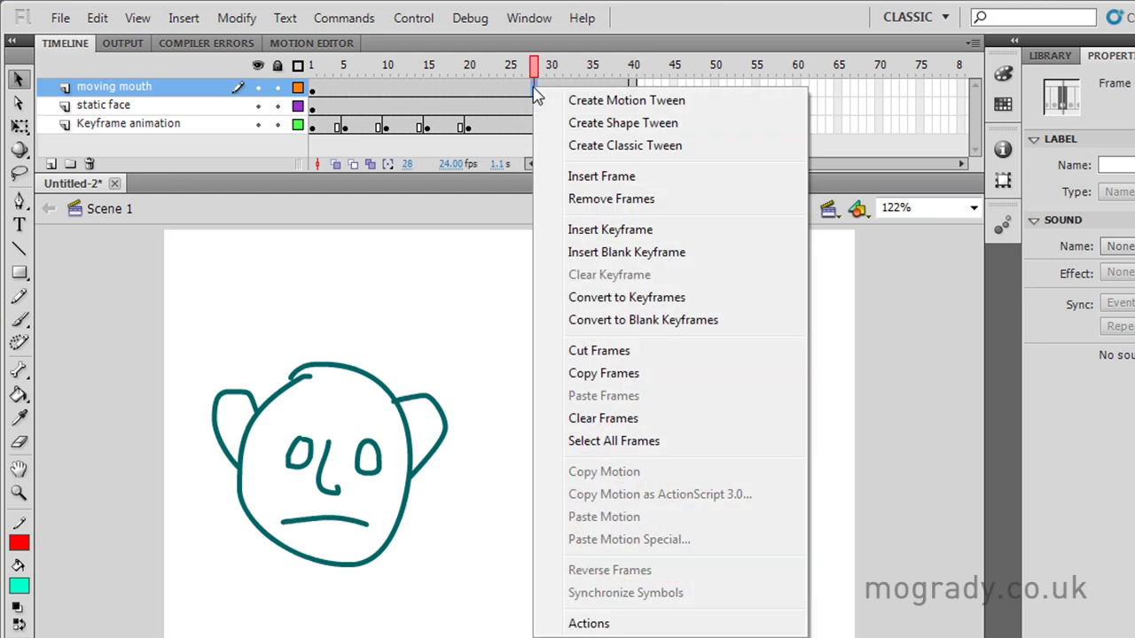
left_click(599, 124)
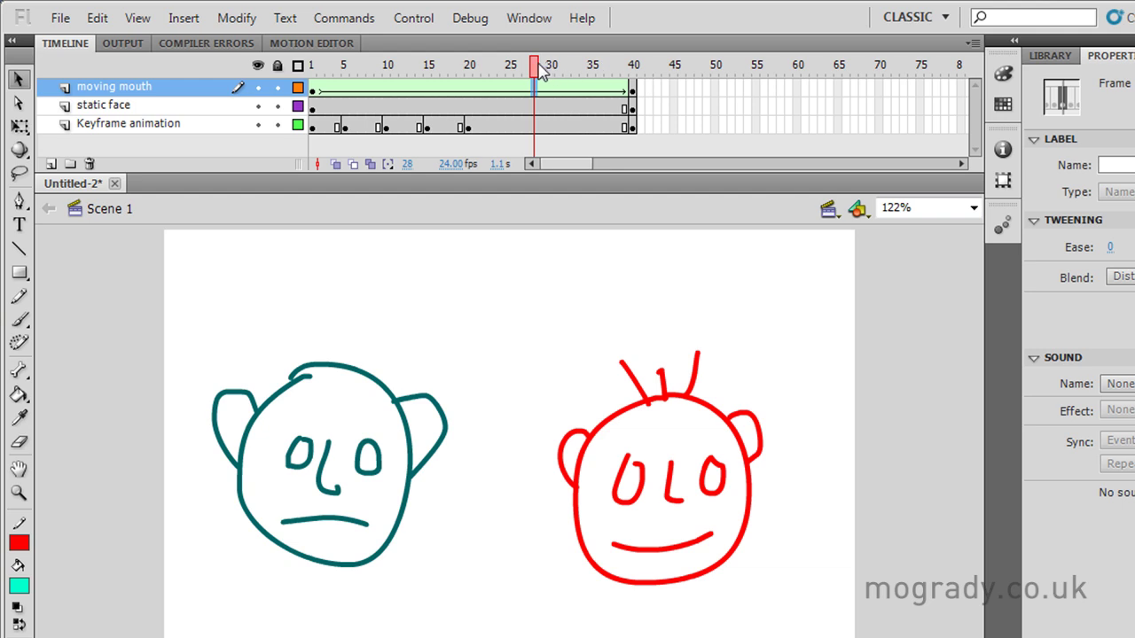
Step: Scrub through the frown-to-smile morph and test the movie with Ctrl+Enter
left_click_drag(538, 71, 345, 71)
key("ctrl+Return")
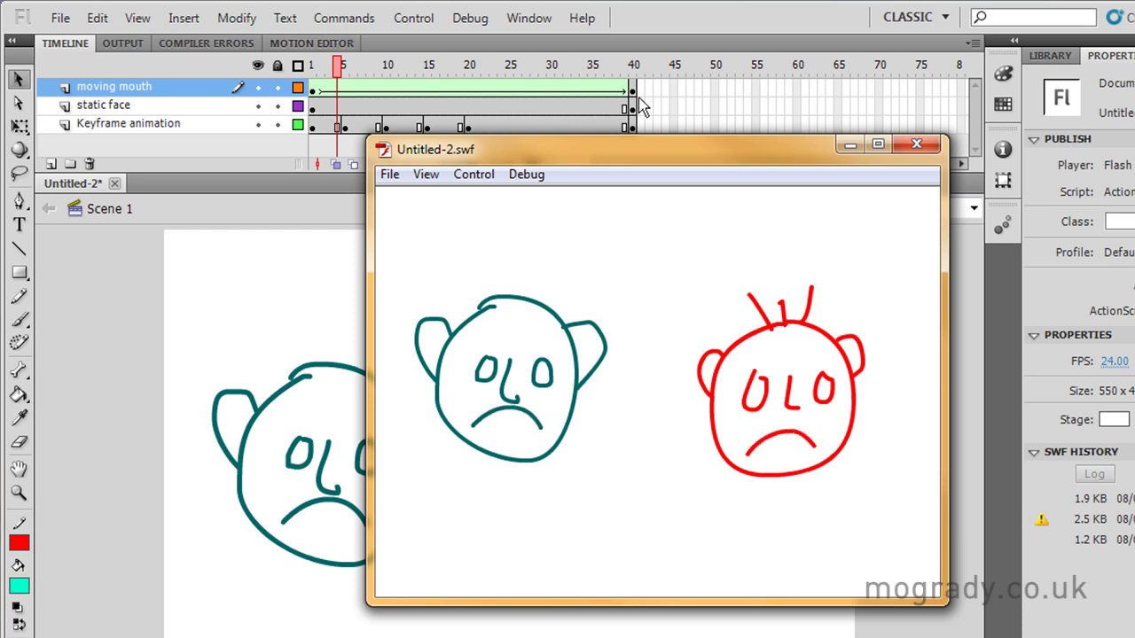
left_click(916, 144)
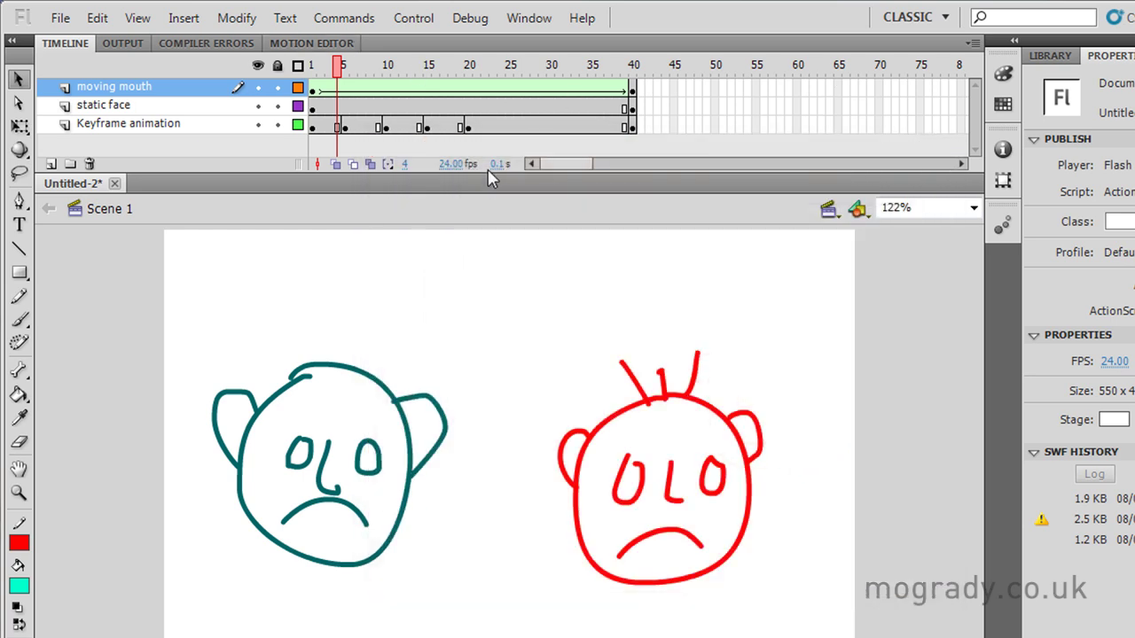
Step: Lock the static face layer and return to frame 1 of the moving mouth layer
left_click(123, 107)
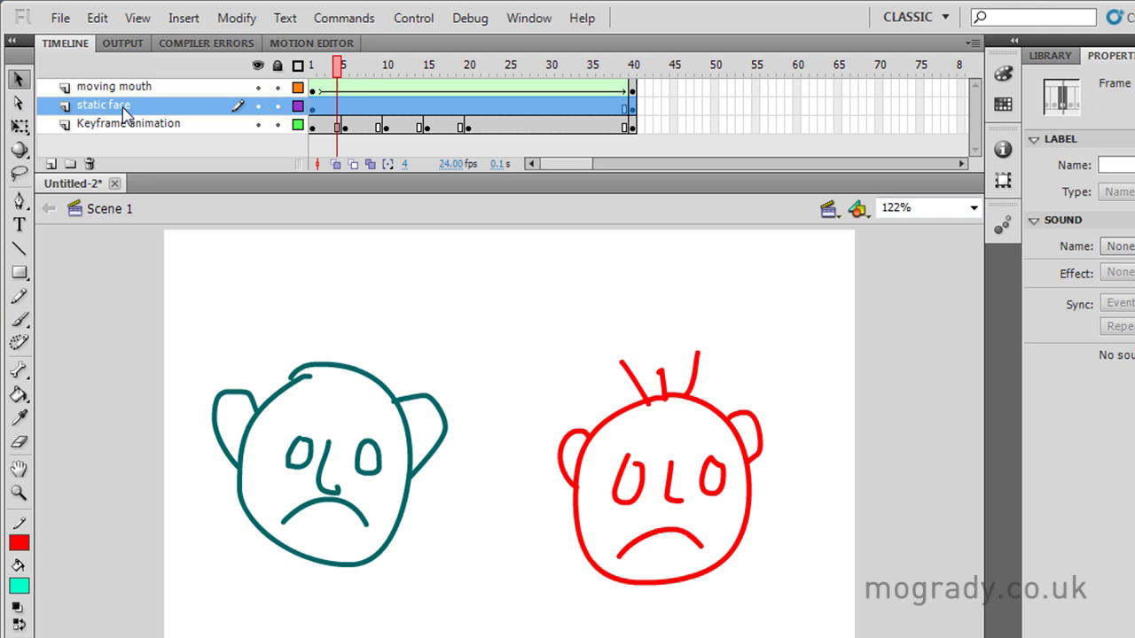
left_click(277, 105)
left_click(197, 94)
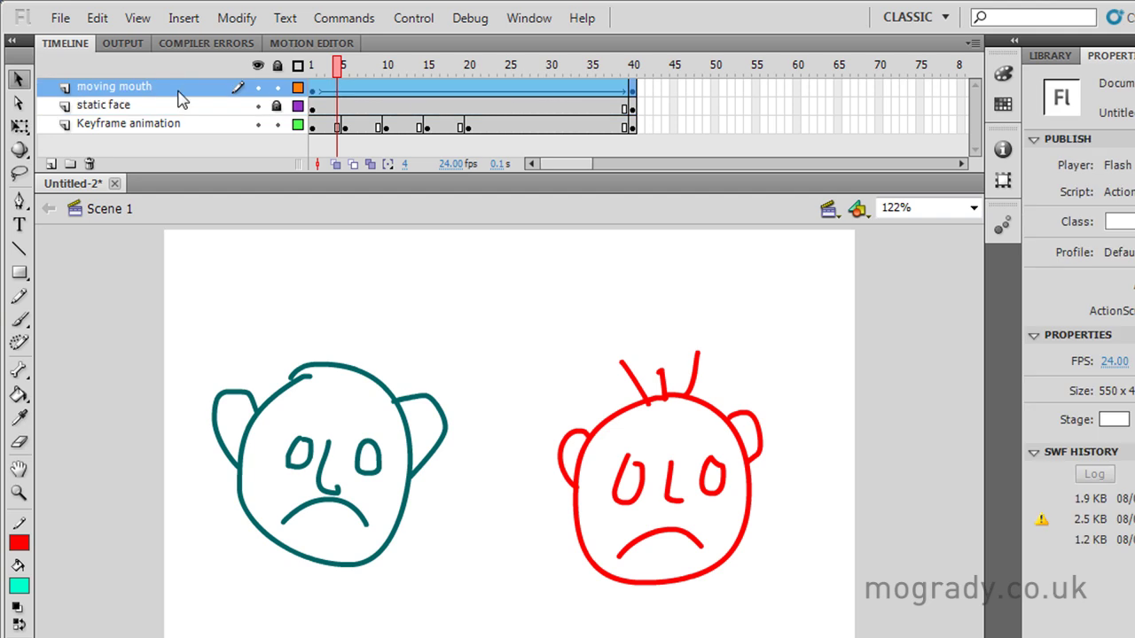
left_click(316, 90)
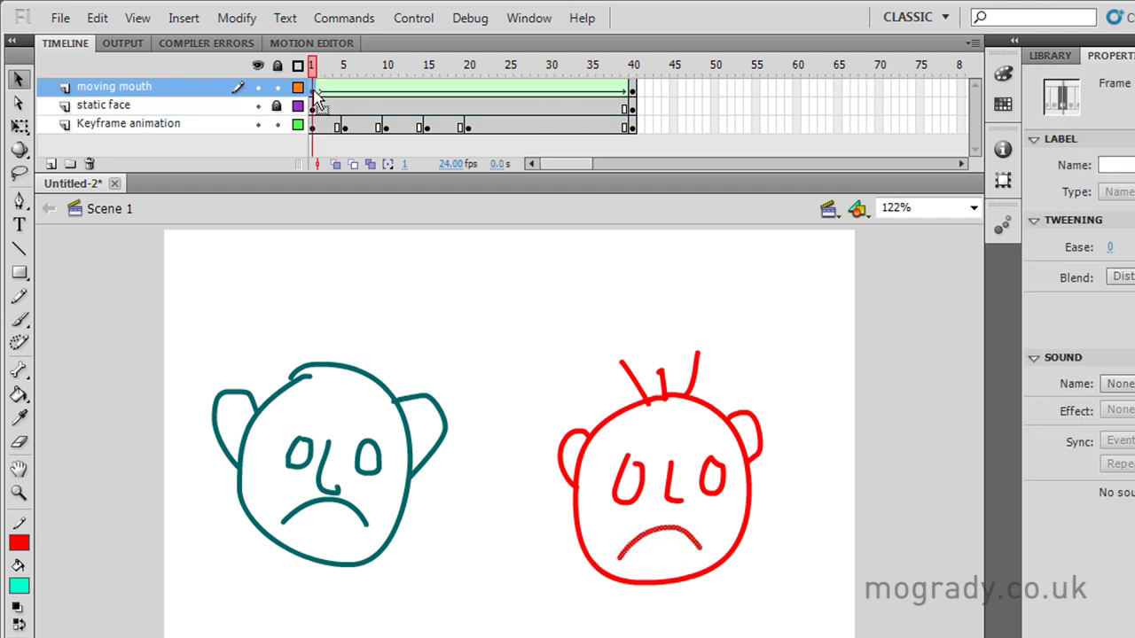
Step: Add a layer named 'eye move left' and pencil a small red pupil in the left eye
left_click(51, 164)
double_click(93, 86)
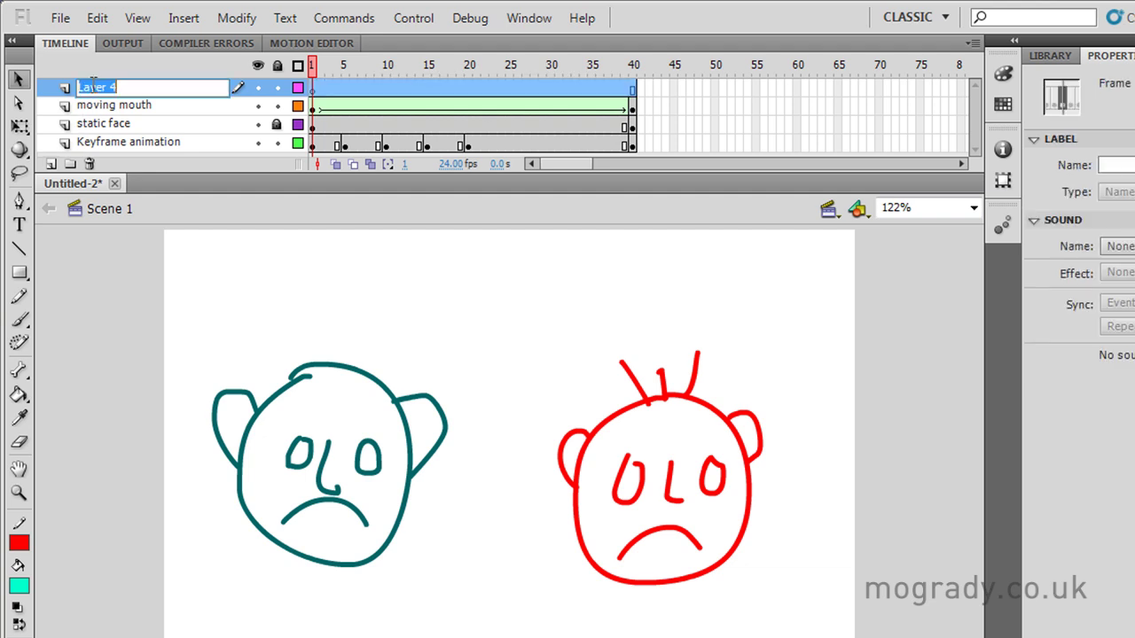
type("ey")
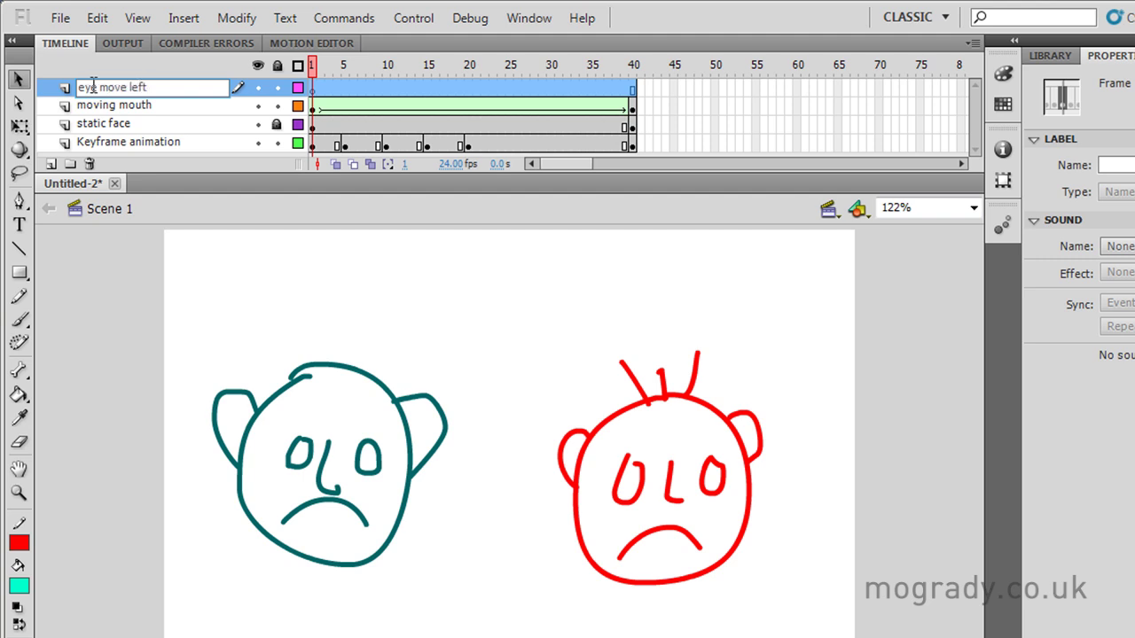
type("e move left")
left_click(316, 94)
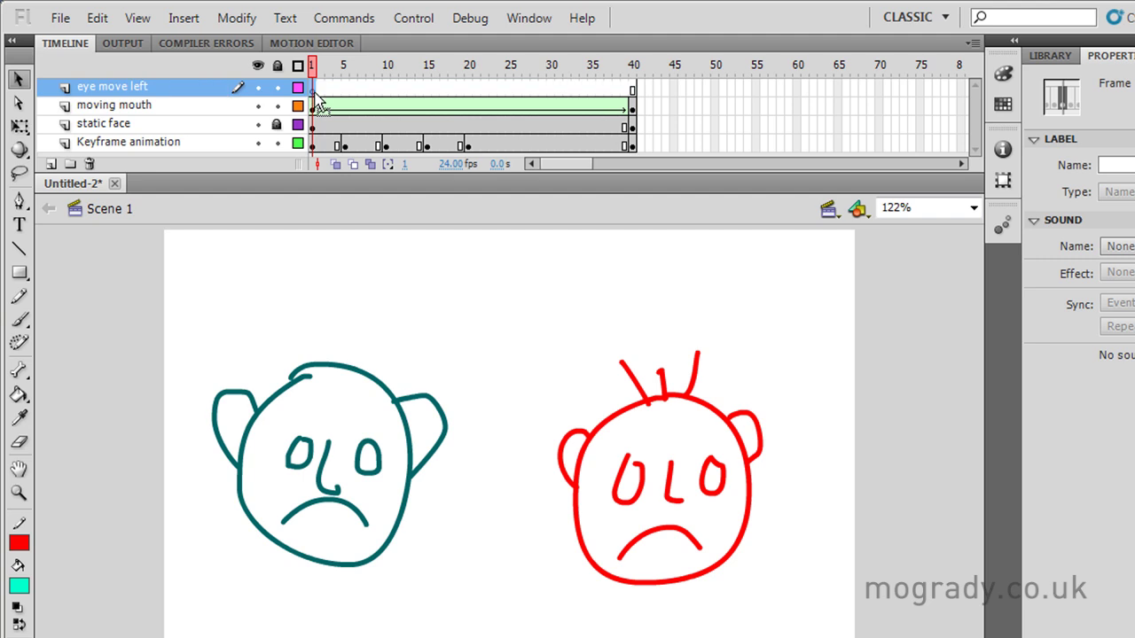
left_click(19, 296)
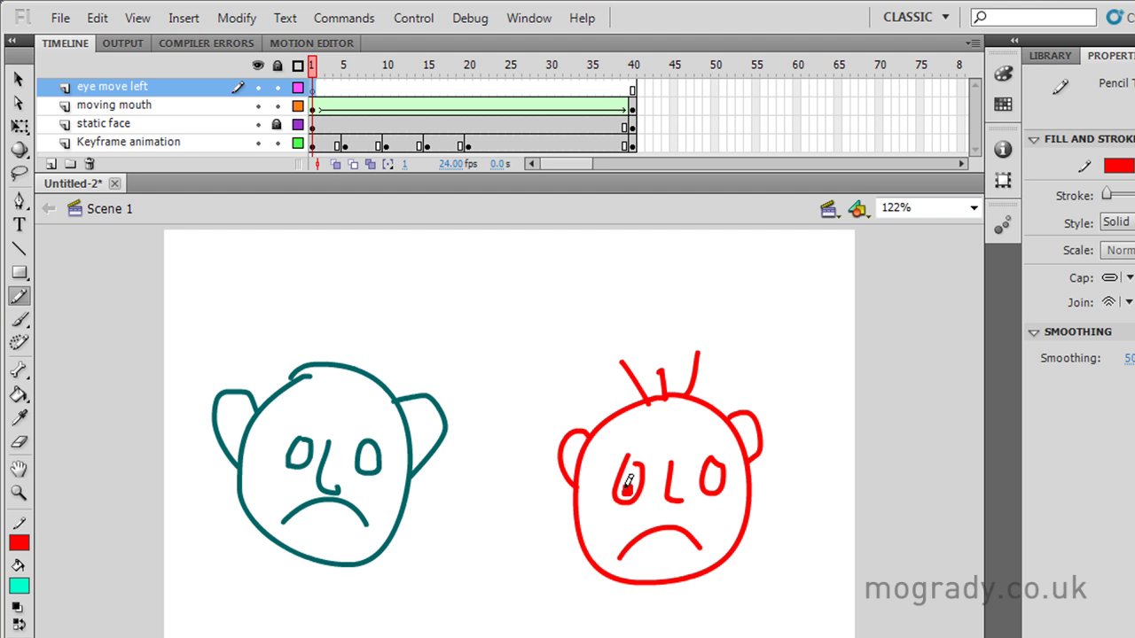
left_click_drag(629, 481, 627, 484)
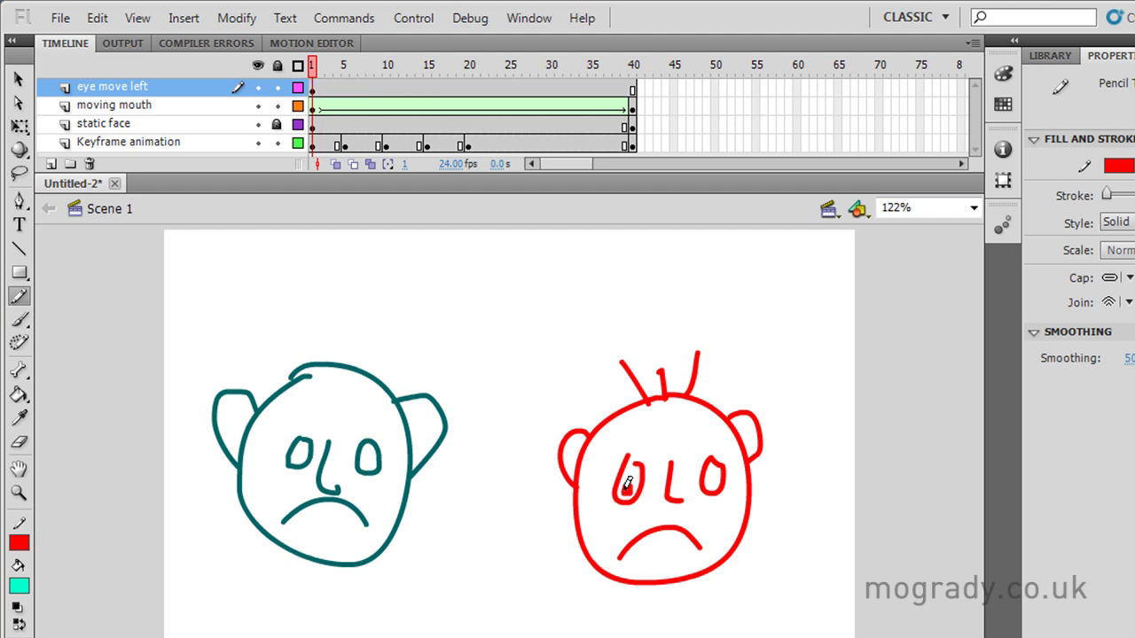
Step: Add a keyframe at frame 40 of eye move left and thicken the pupil into a solid dot
right_click(632, 88)
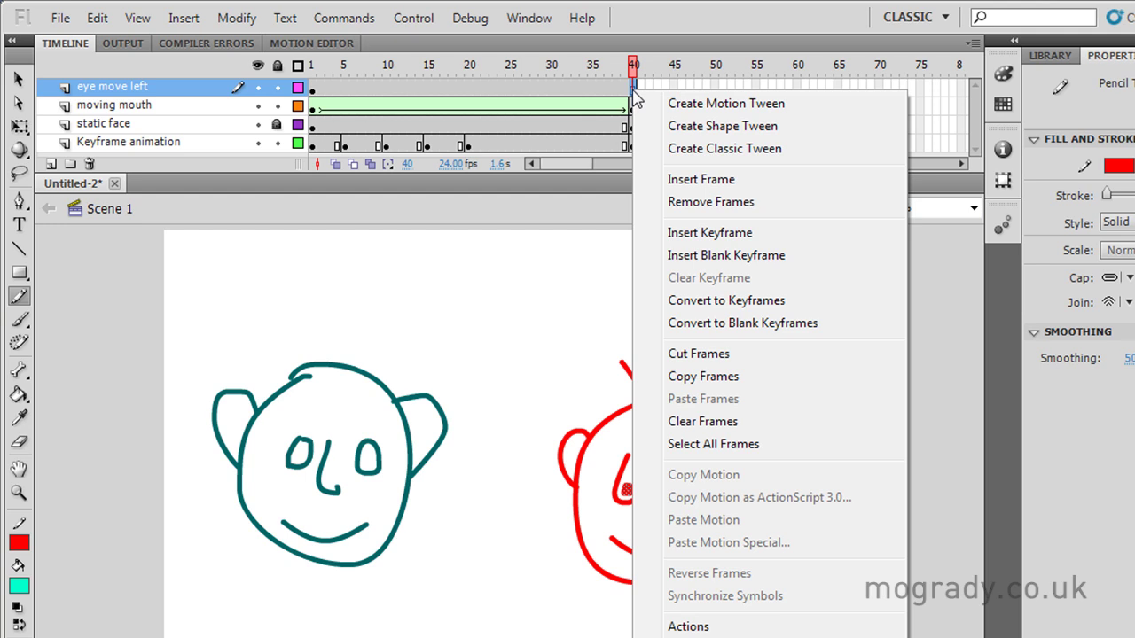
left_click(692, 233)
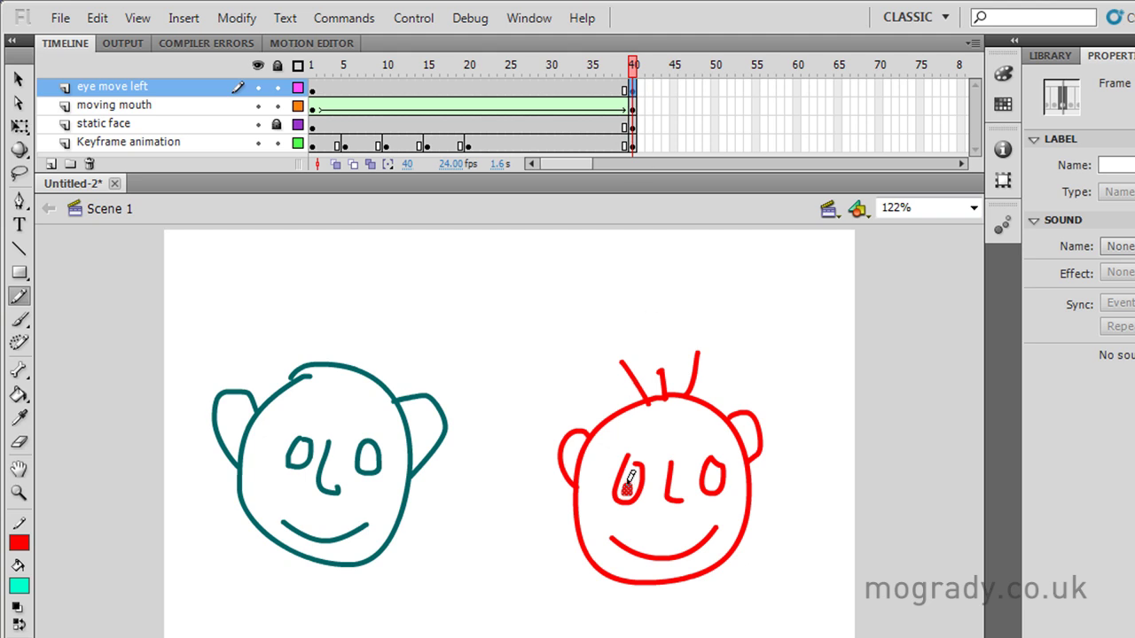
left_click_drag(629, 481, 628, 479)
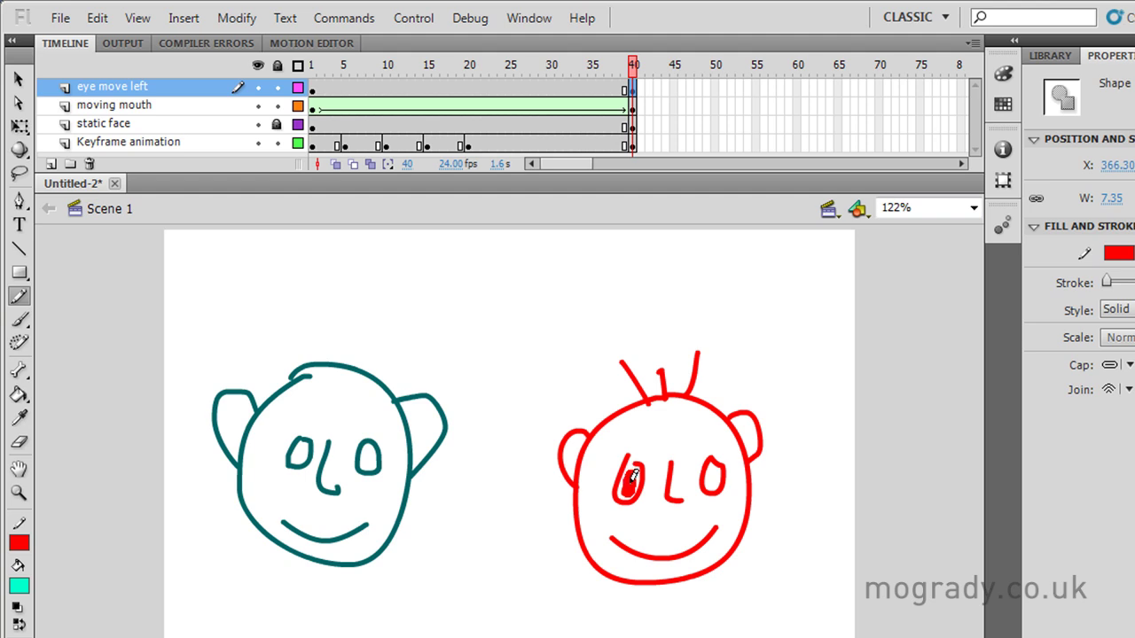
Step: Apply a shape tween across the eye move left frames and scrub back to preview it
right_click(502, 87)
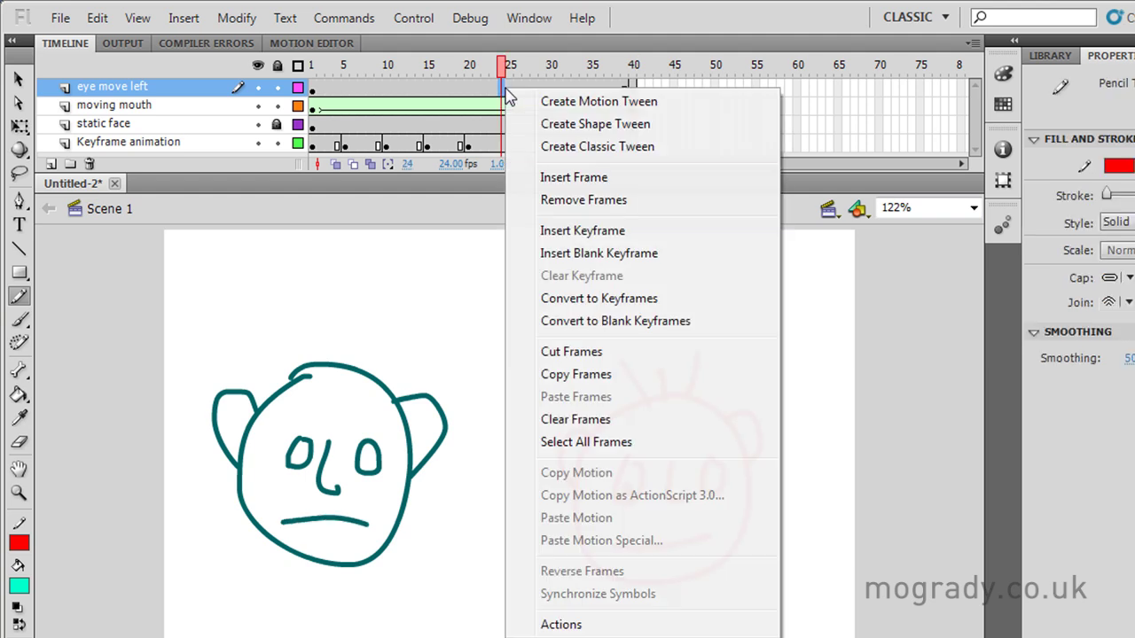
left_click(565, 124)
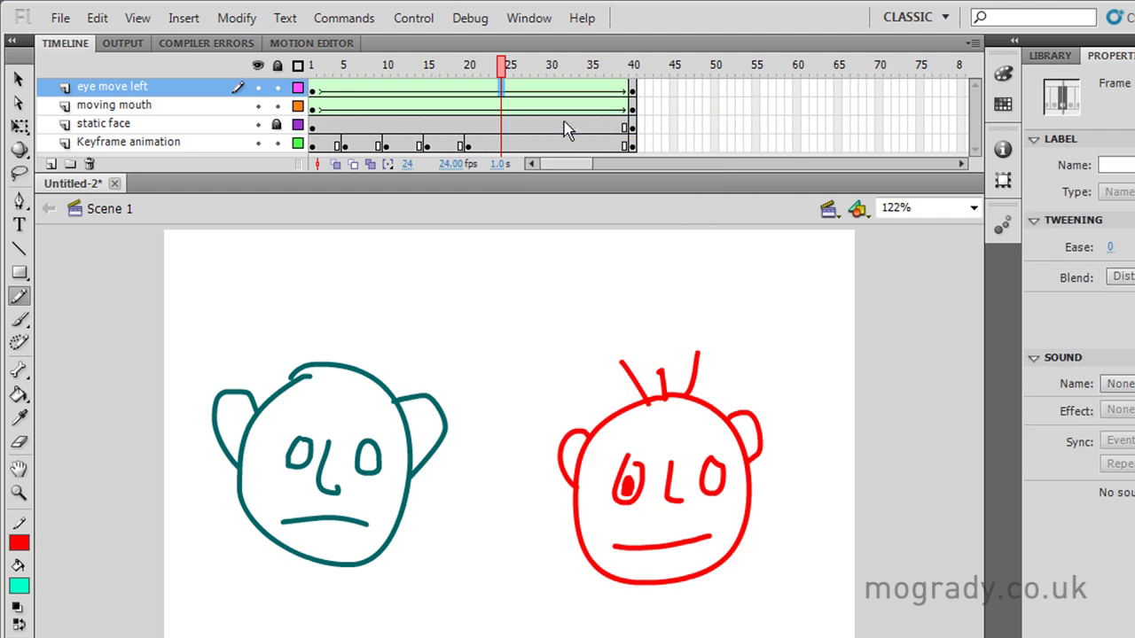
left_click_drag(505, 74, 292, 89)
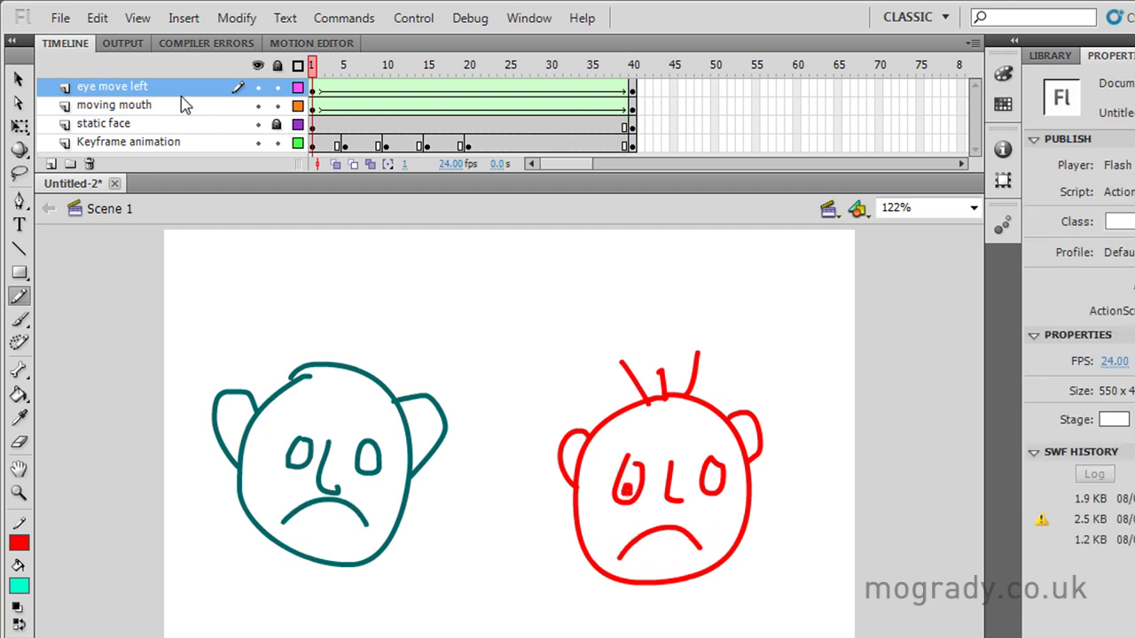
Step: Add a layer named 'eye move right' and draw a pupil dot in the right eye
left_click(51, 163)
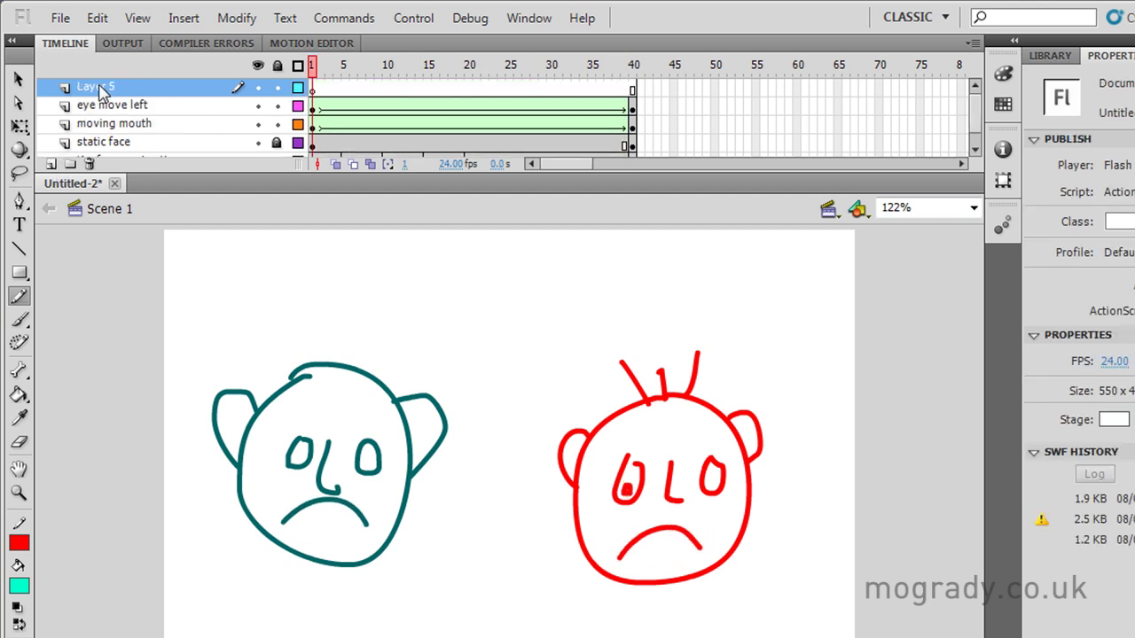
double_click(100, 86)
type("eye move right")
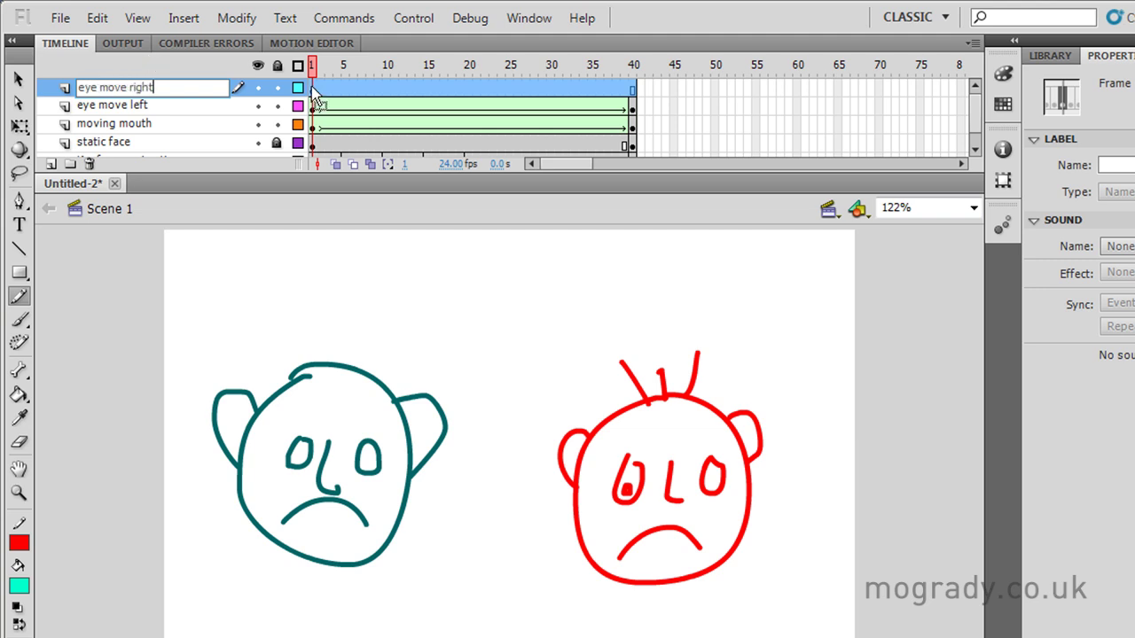
key("Return")
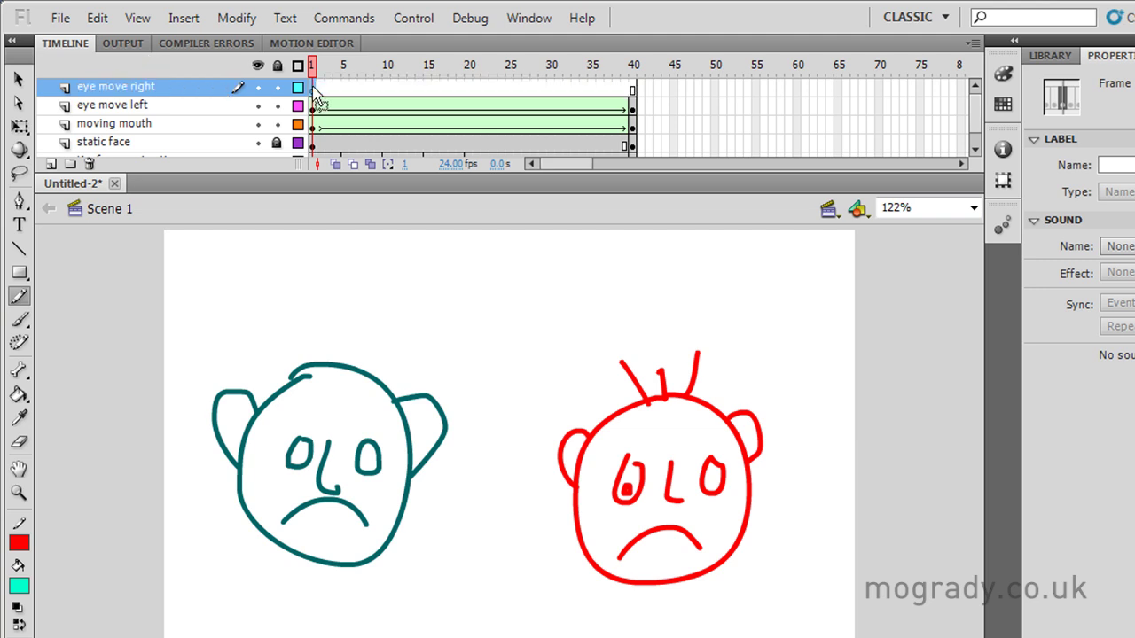
left_click(713, 480)
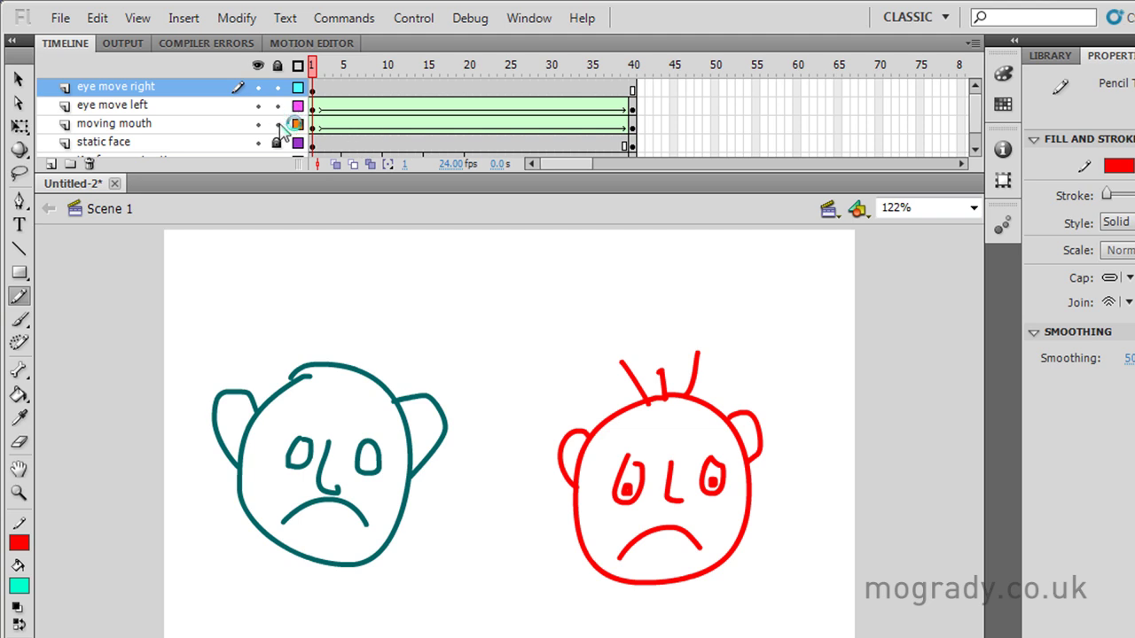
Step: Lock moving mouth and eye move left, keyframe frame 40, and redraw the right pupil there
left_click(276, 124)
left_click(277, 105)
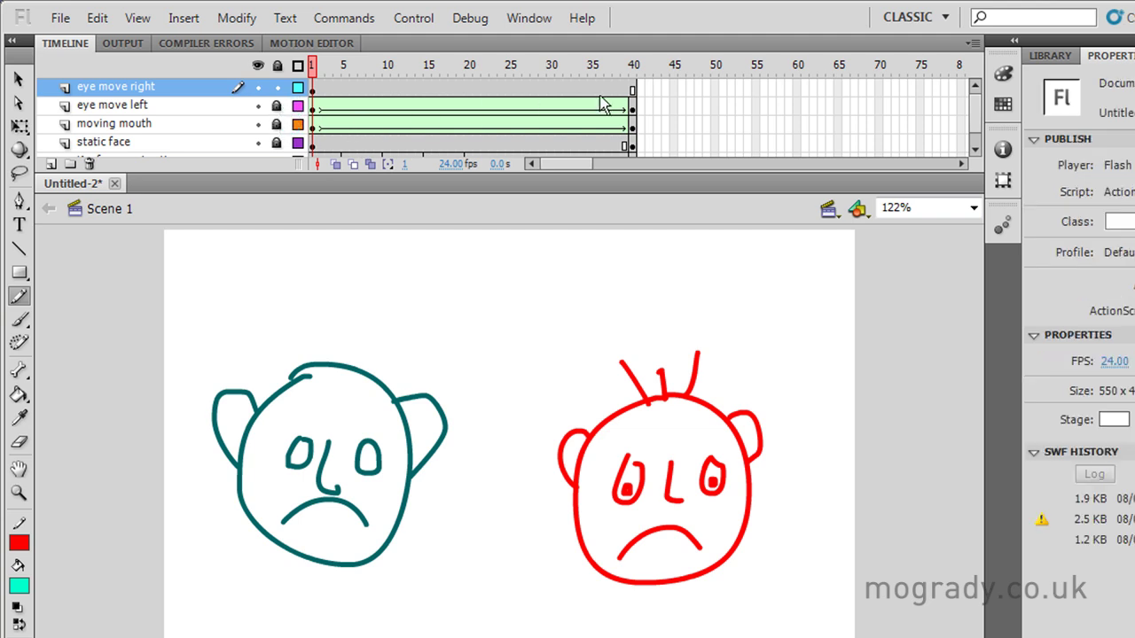
right_click(632, 89)
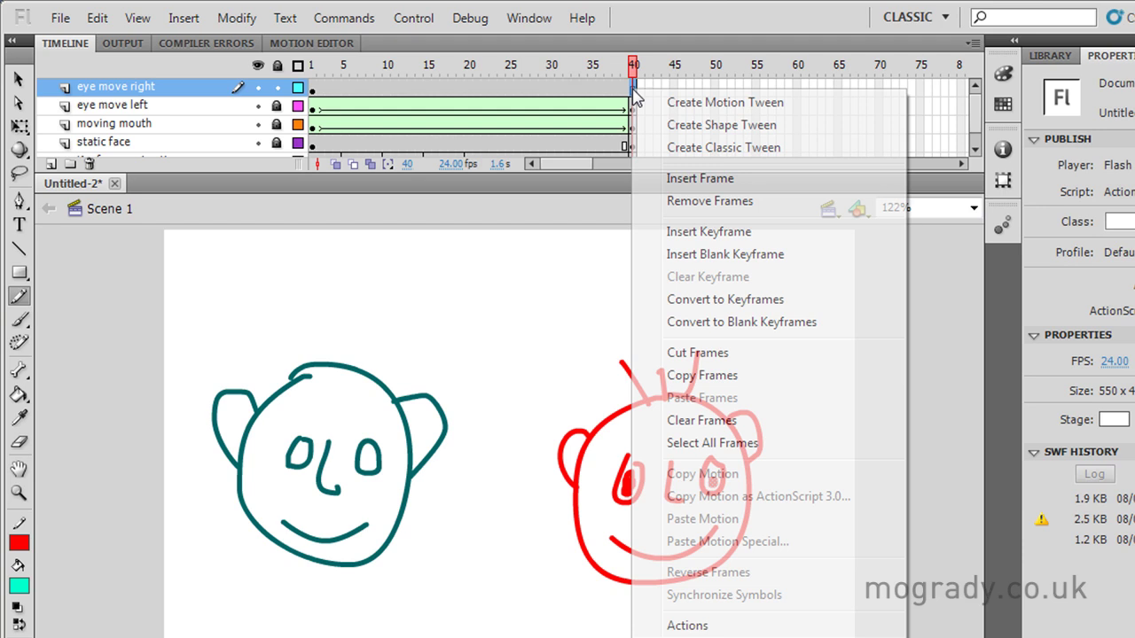
left_click(699, 232)
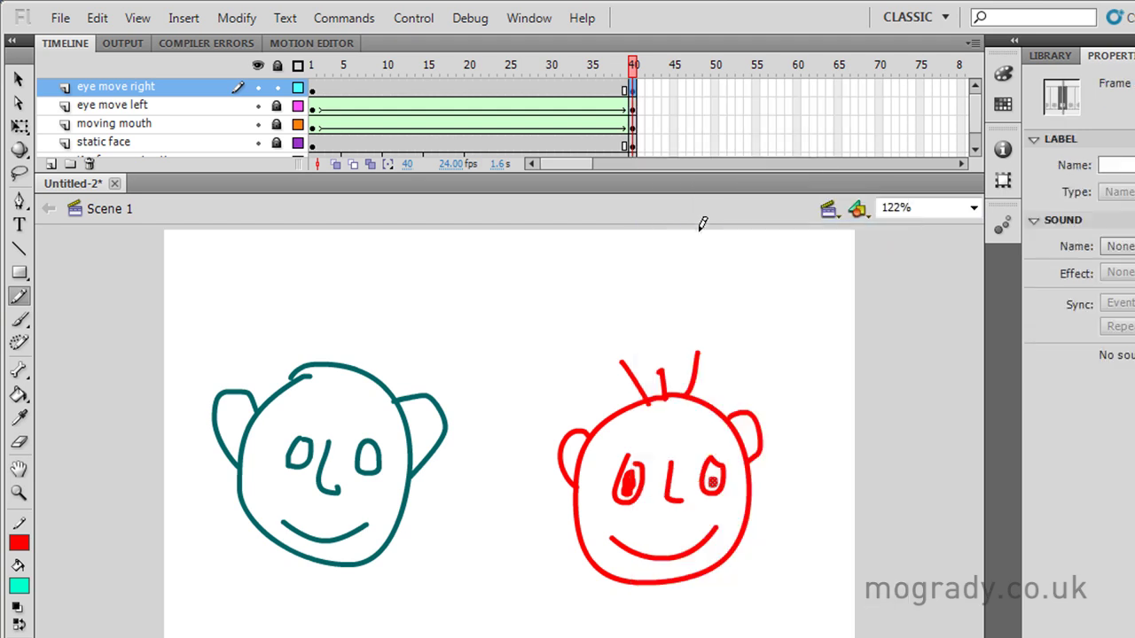
left_click(716, 470)
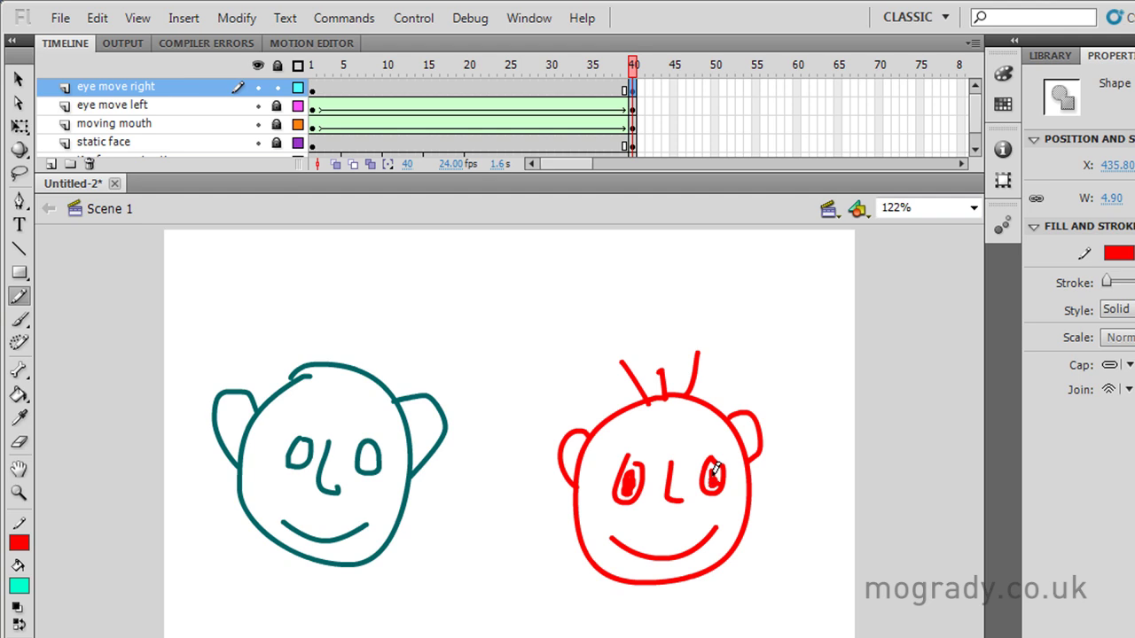
left_click_drag(716, 473, 713, 479)
left_click_drag(715, 477, 717, 485)
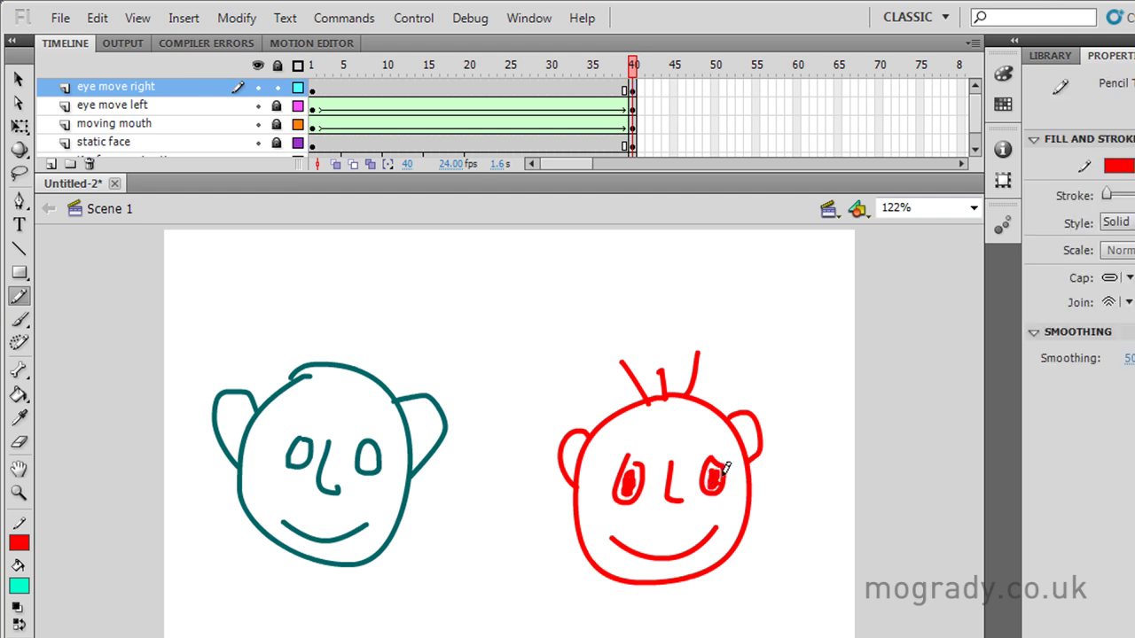
Step: Shape-tween the right pupil between its keyframes and test the movie with Ctrl+Enter
right_click(577, 88)
left_click(642, 122)
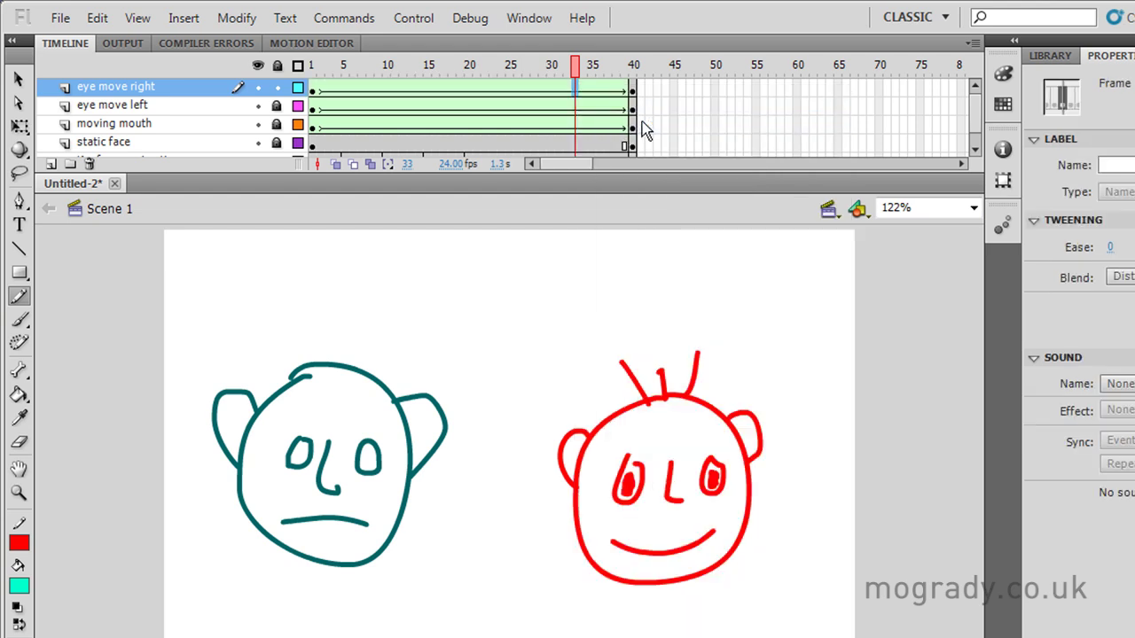
key("ctrl+Return")
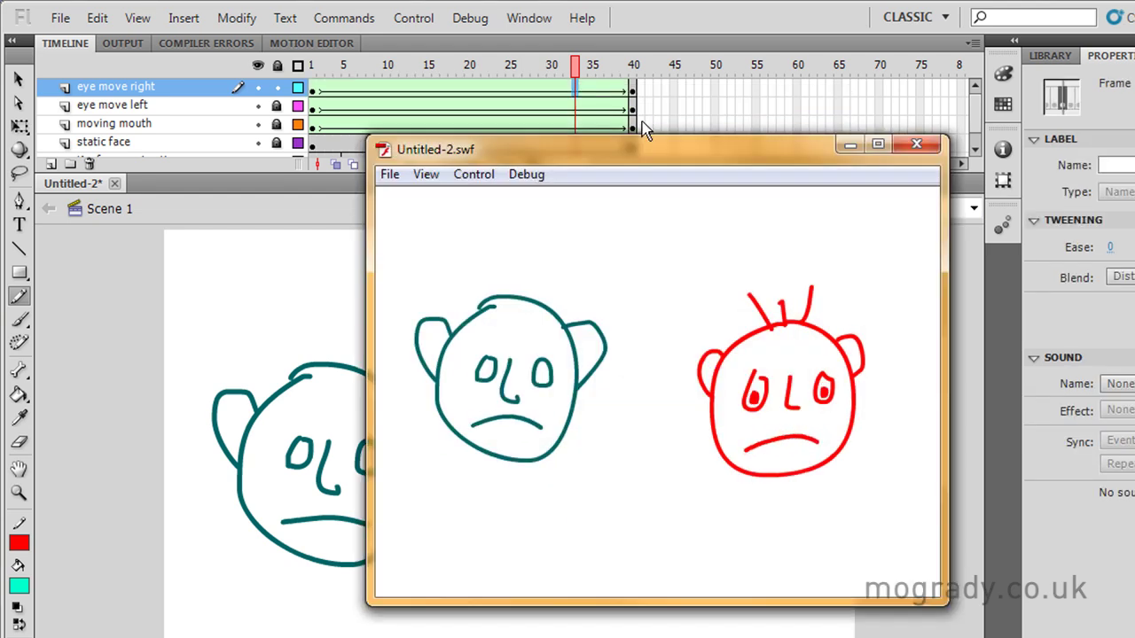
left_click(916, 144)
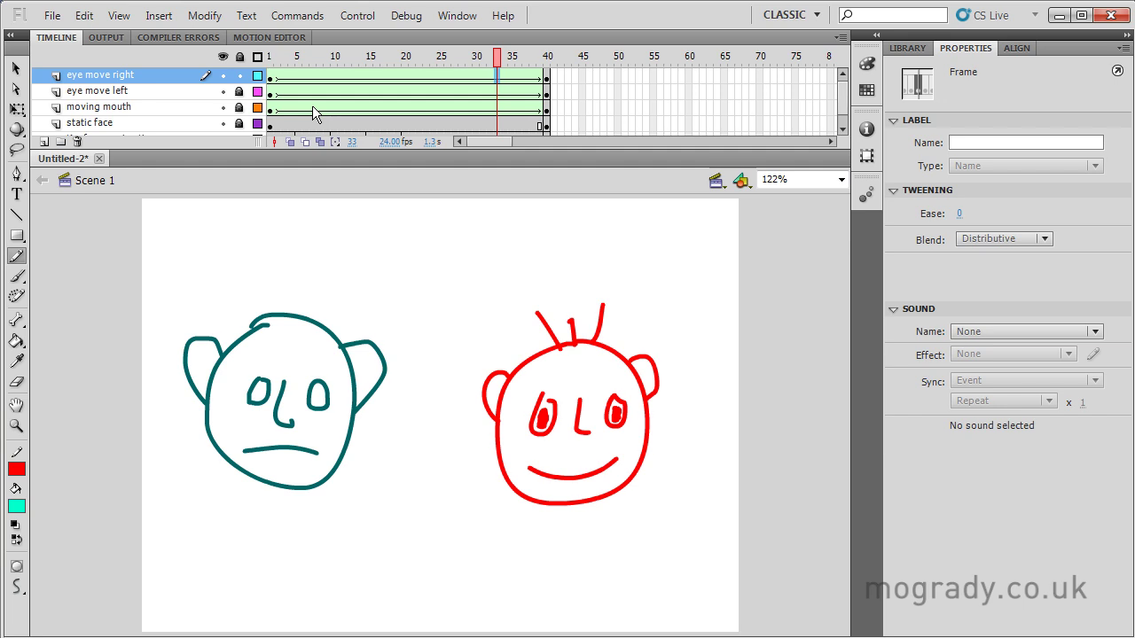
Step: Create a new ActionScript 3.0 document
key("t")
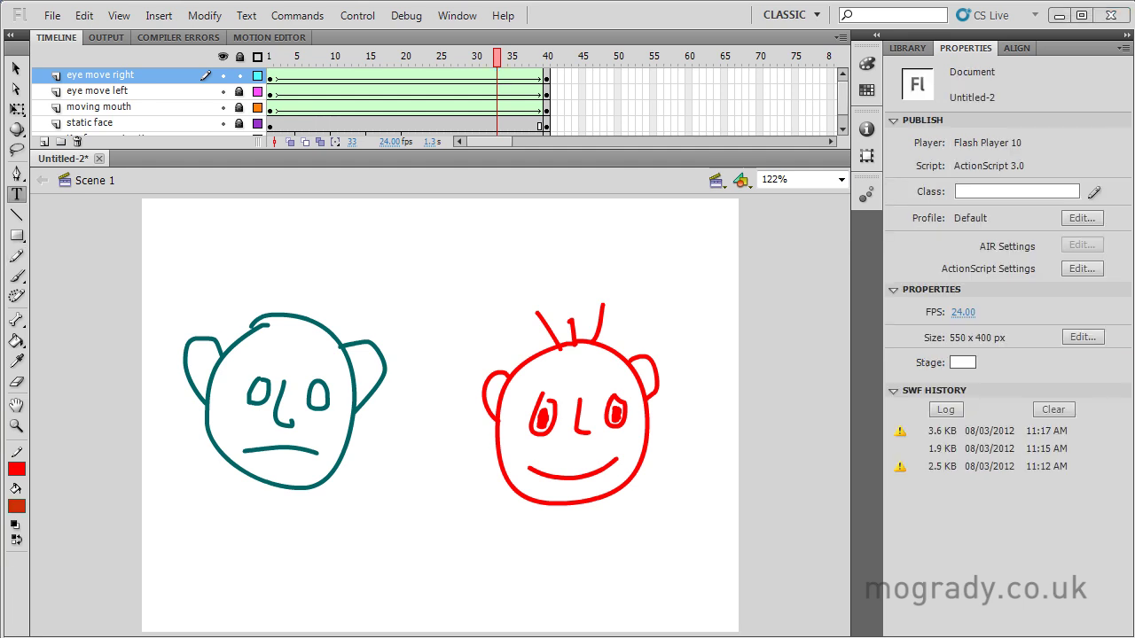
left_click(53, 16)
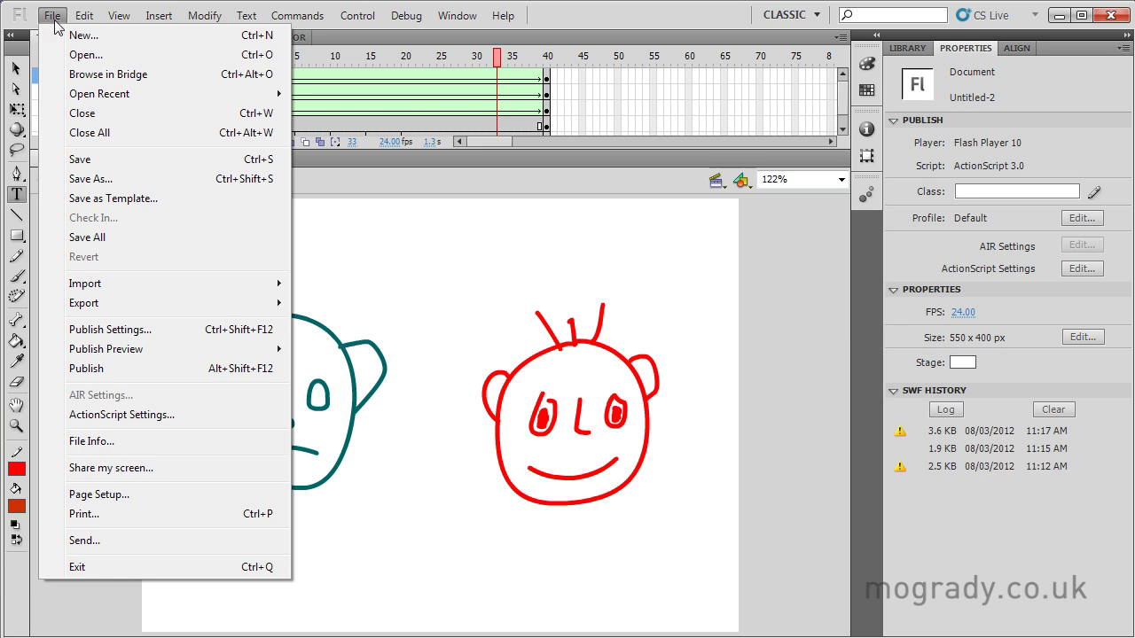
left_click(76, 35)
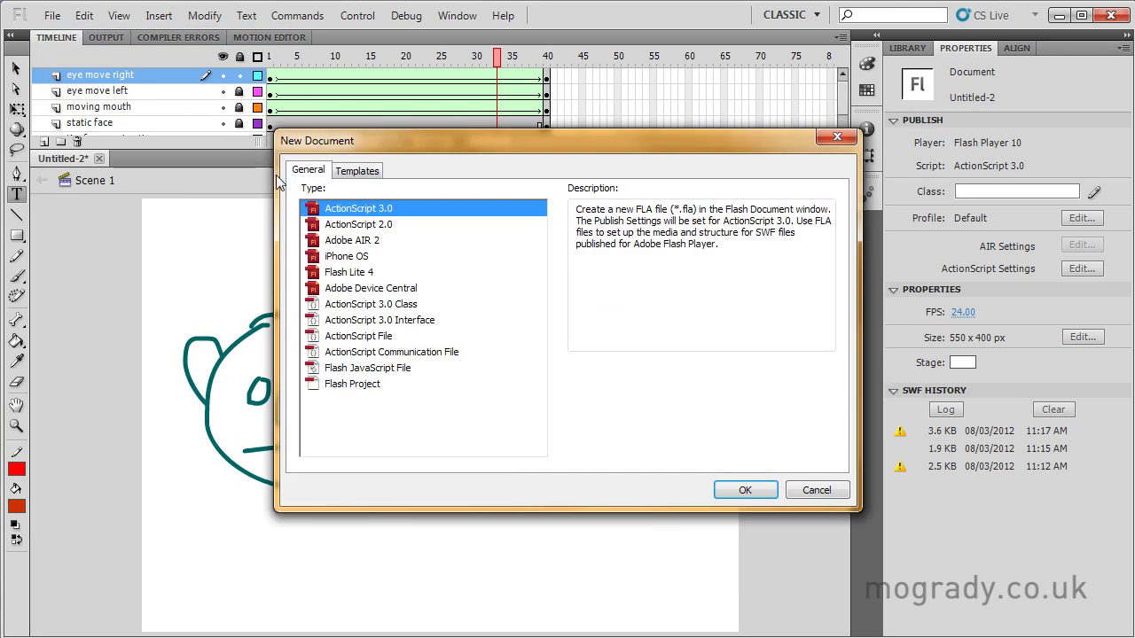
key("Escape")
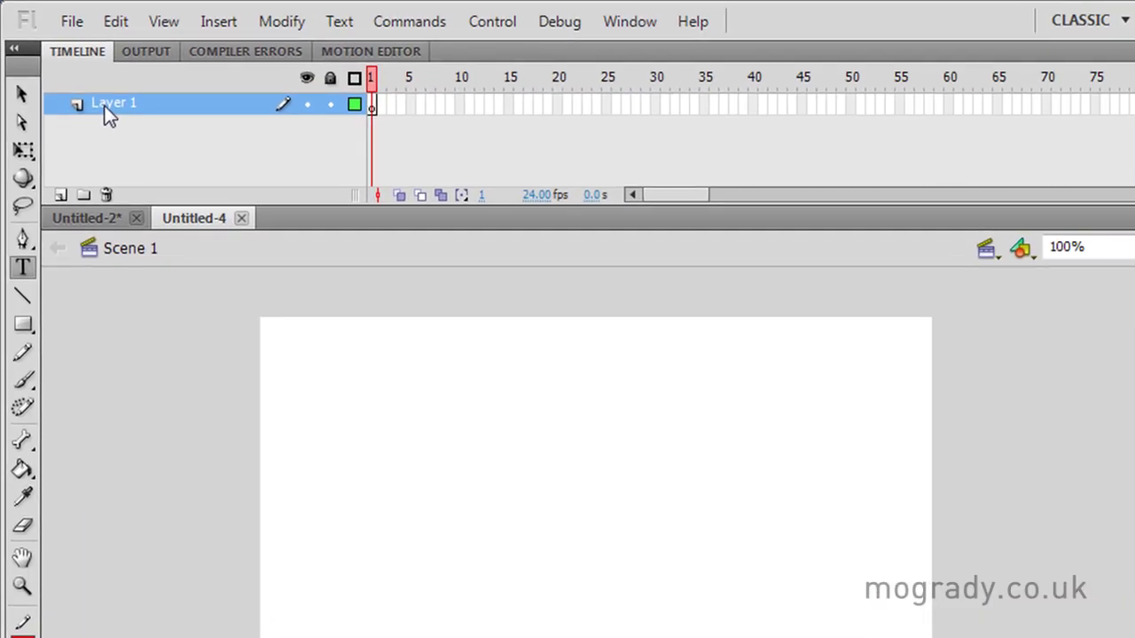
Step: Rename Layer 1 to 'A to B'
double_click(106, 107)
type("A to B")
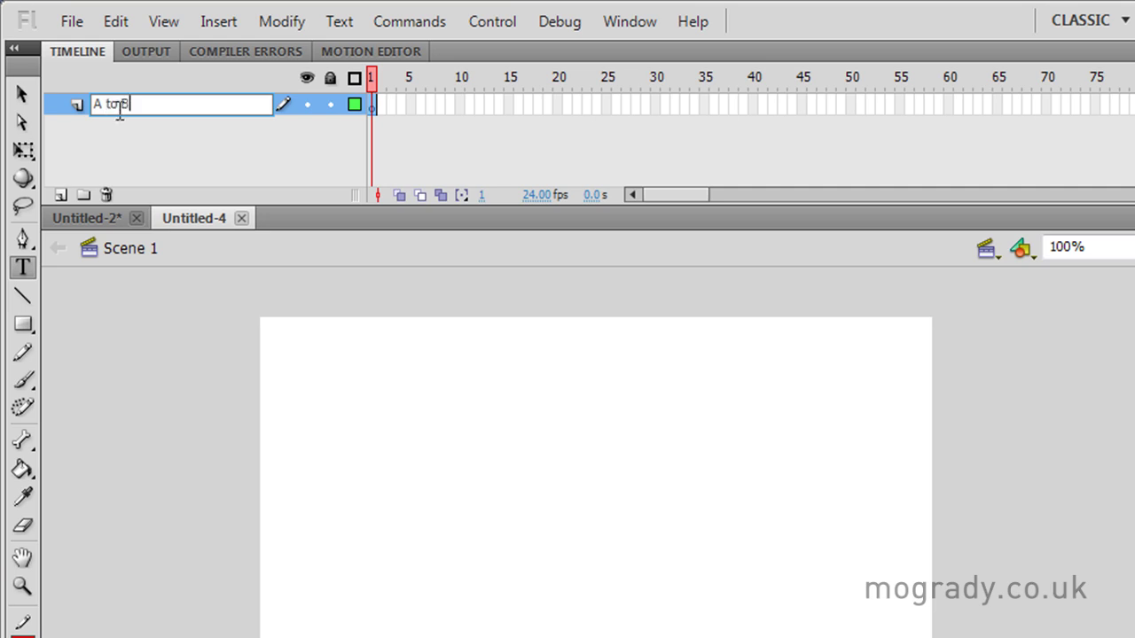
key("Return")
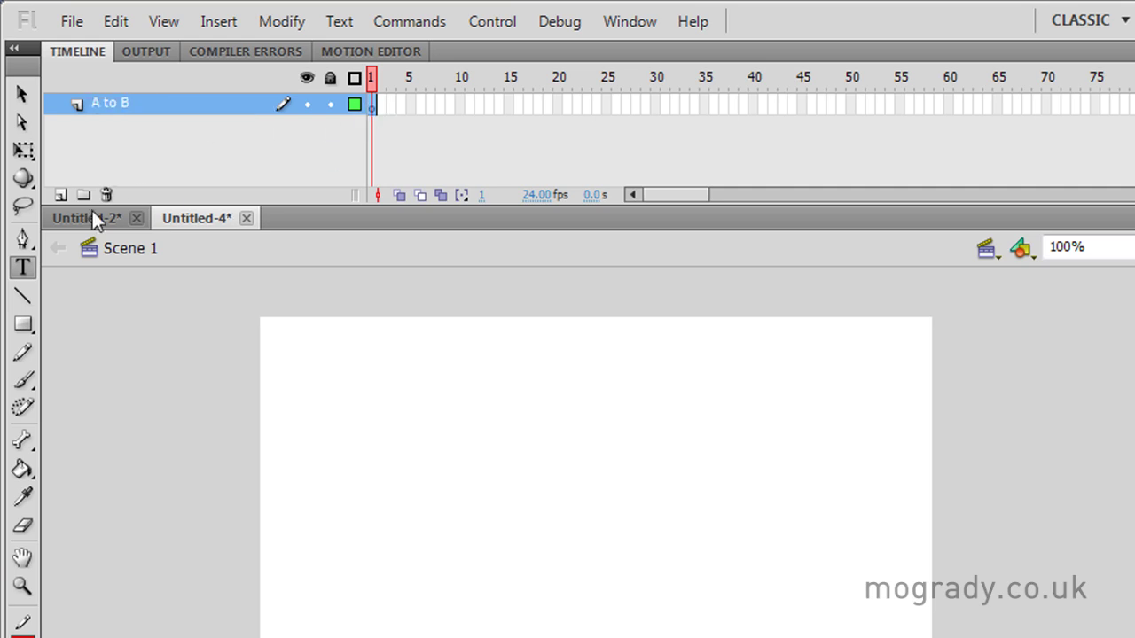
Step: Type a letter A in a text box on the lower stage and enlarge it to 117 pt
left_click(25, 267)
left_click_drag(387, 473, 664, 616)
type("A")
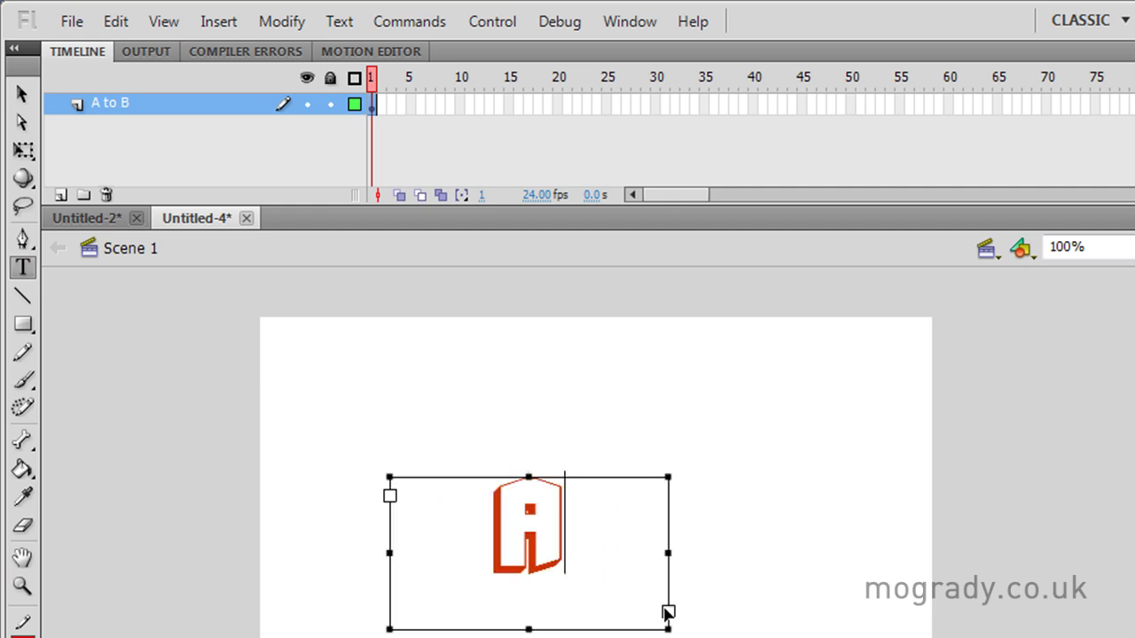
left_click_drag(579, 521, 487, 512)
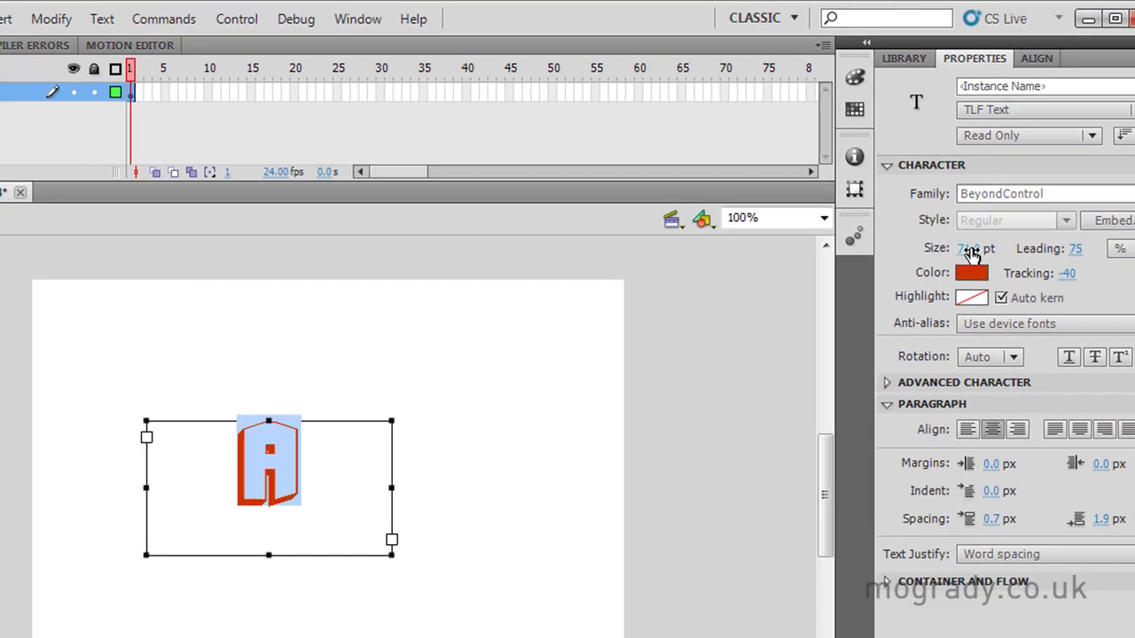
left_click_drag(982, 251, 1025, 255)
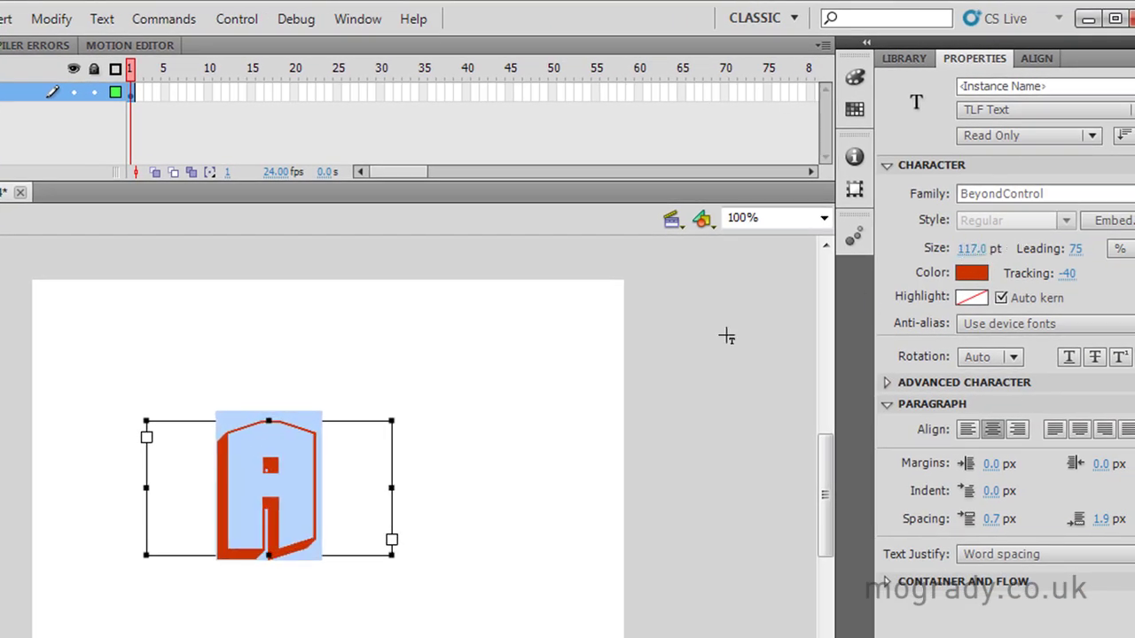
Step: Insert a keyframe at frame 25 and change its letter A to B
right_click(339, 94)
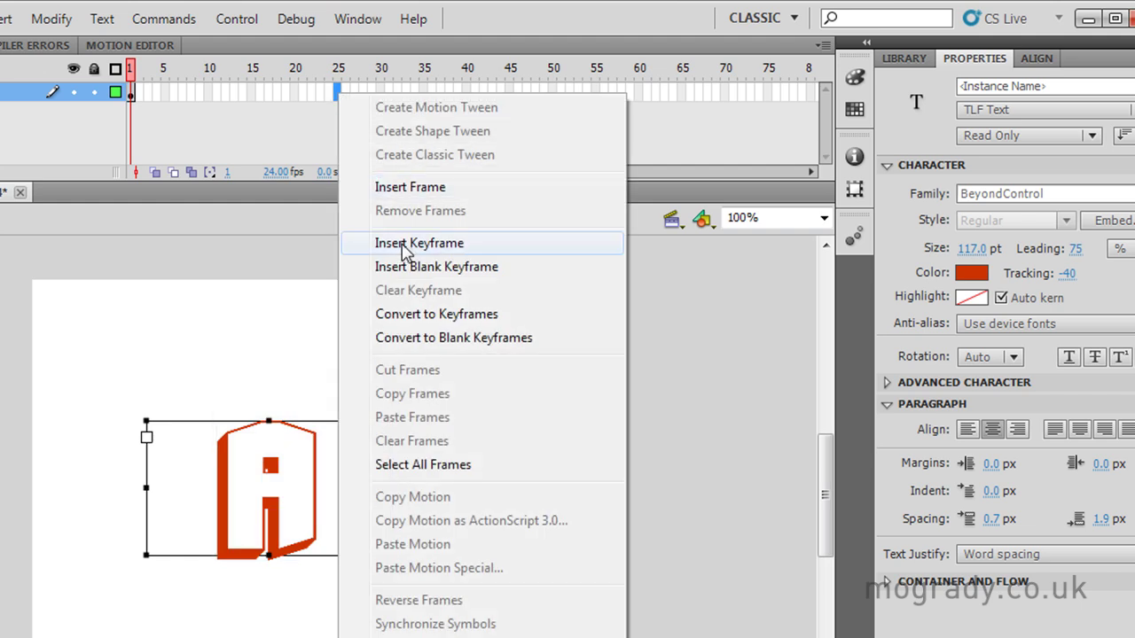
left_click(403, 252)
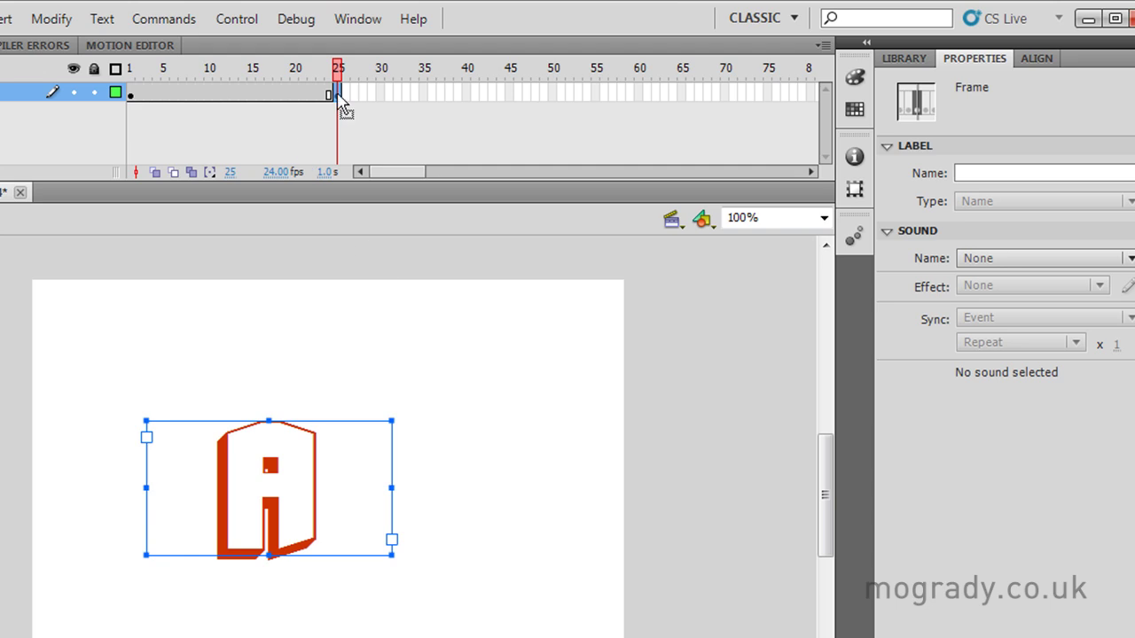
double_click(306, 470)
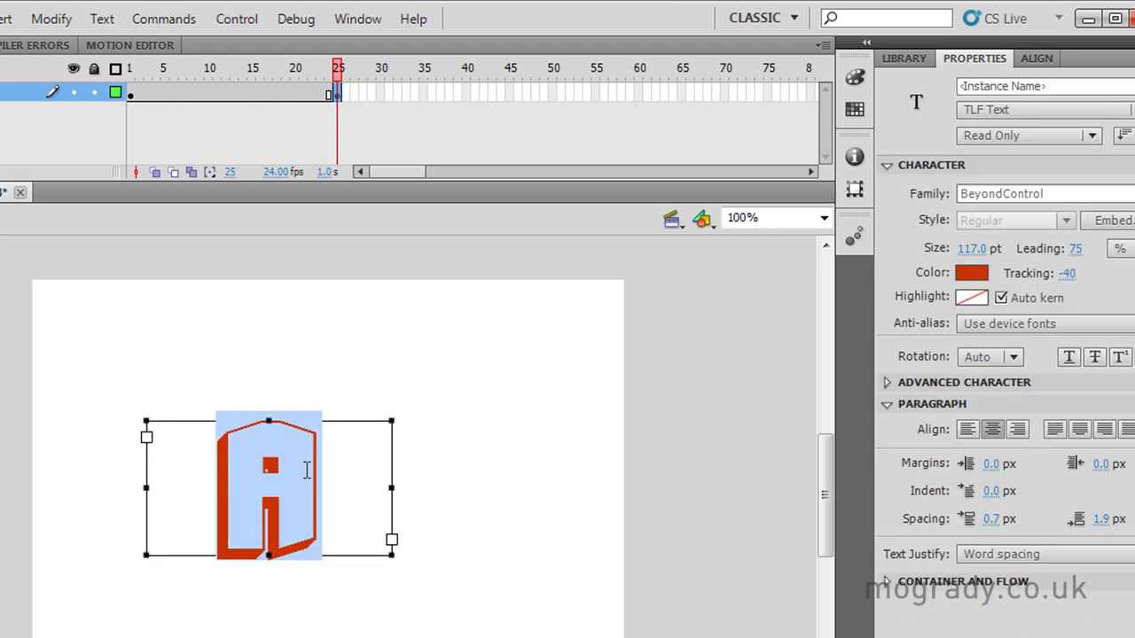
type("B")
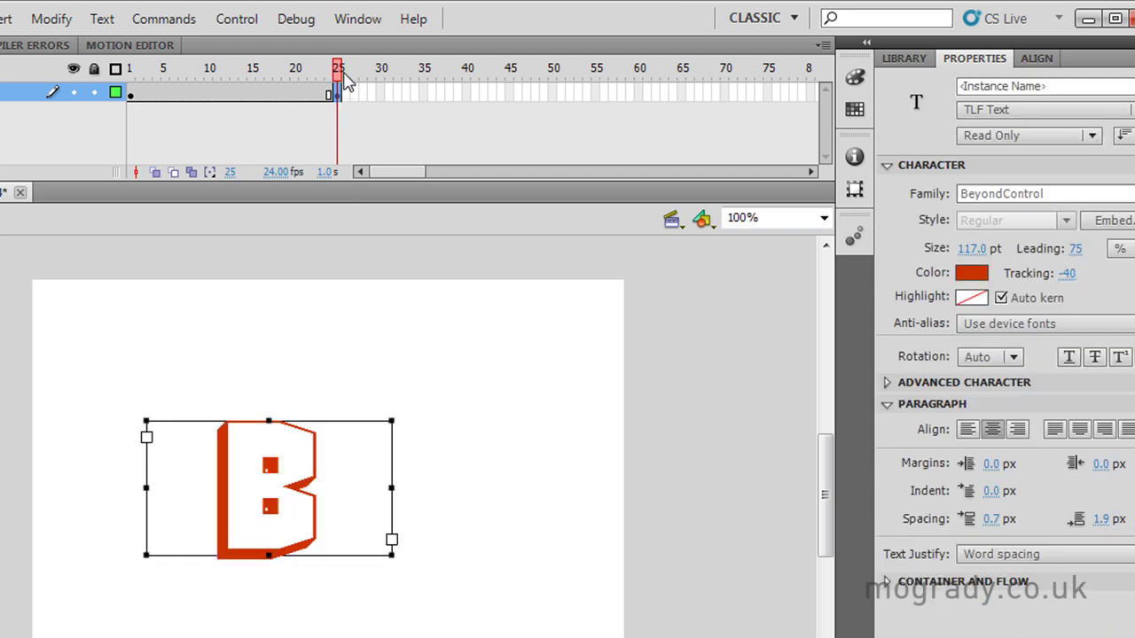
mouse_move(344, 82)
left_mouse_down()
mouse_move(324, 78)
mouse_move(339, 84)
left_mouse_up()
Step: Break the letter A at frame 1 apart twice into a raw shape with Modify > Break Apart
right_click(252, 94)
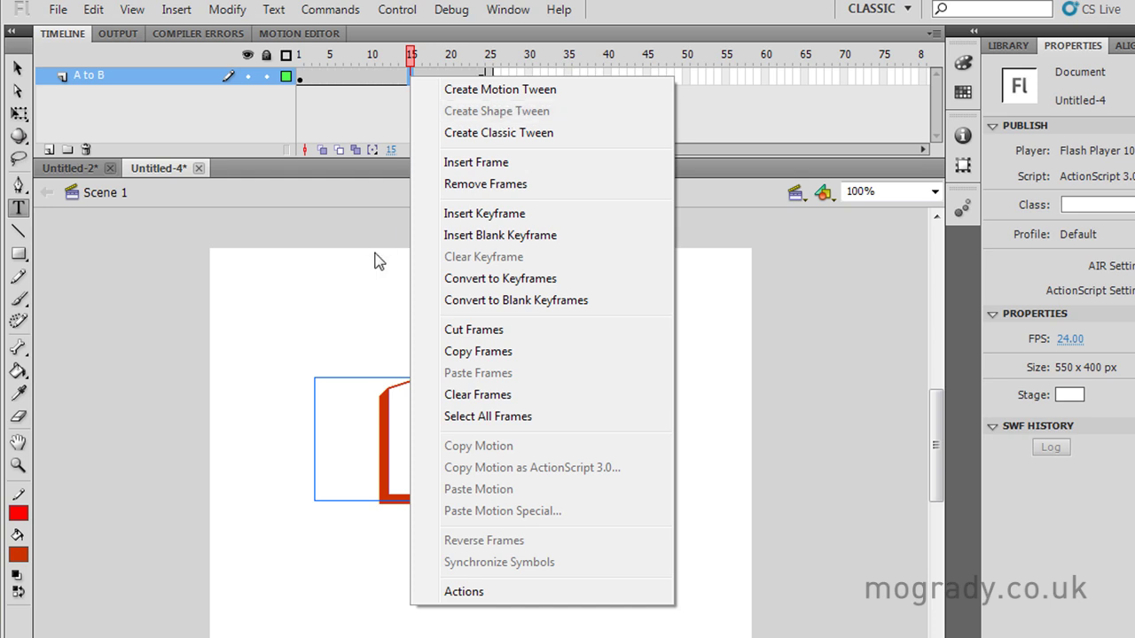
left_click(370, 261)
left_click(20, 71)
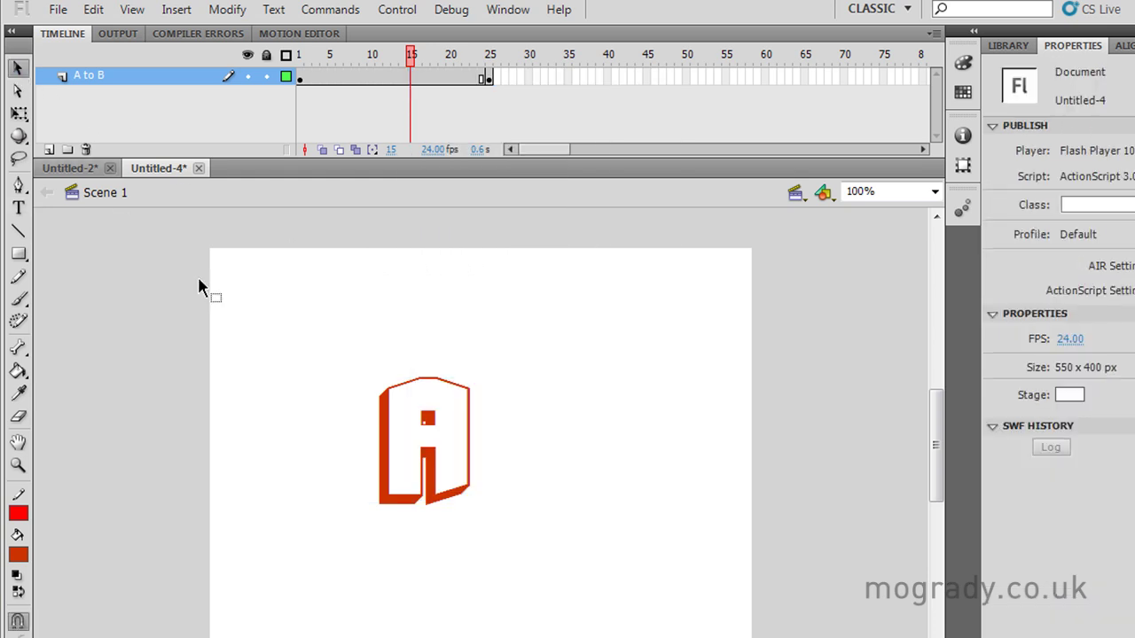
left_click(388, 403)
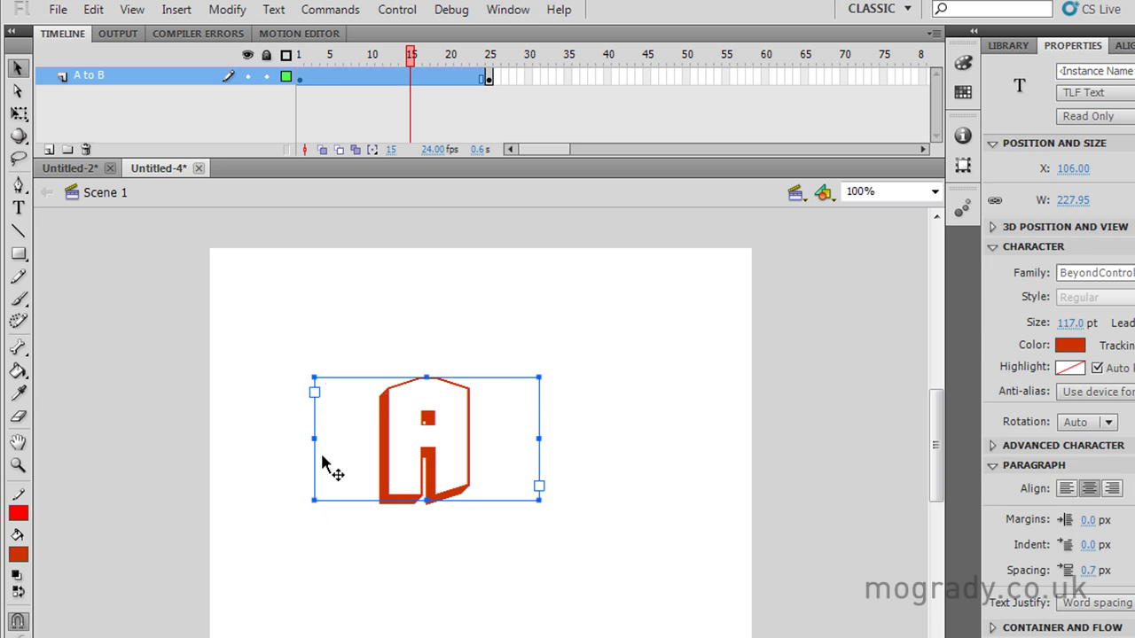
left_click(227, 10)
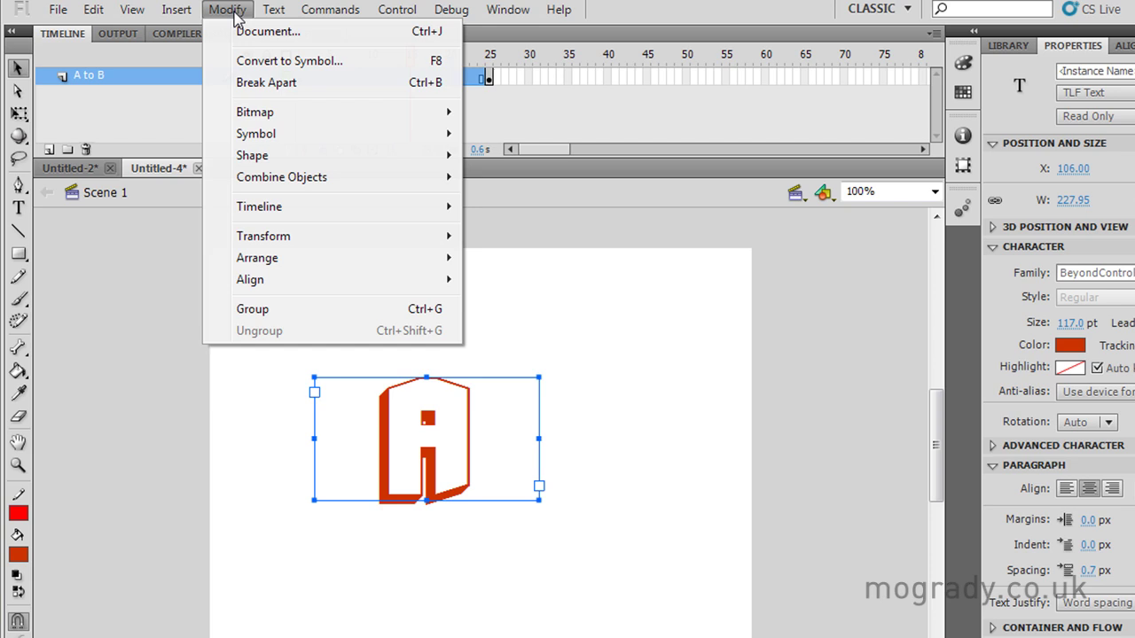
left_click(271, 84)
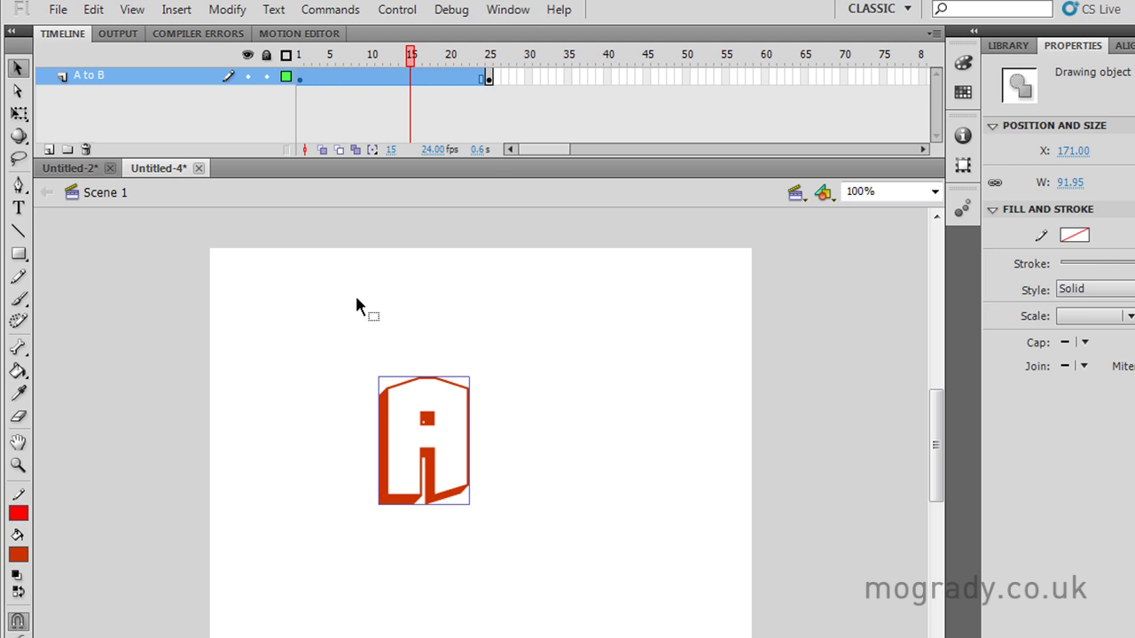
left_click(225, 10)
left_click(255, 83)
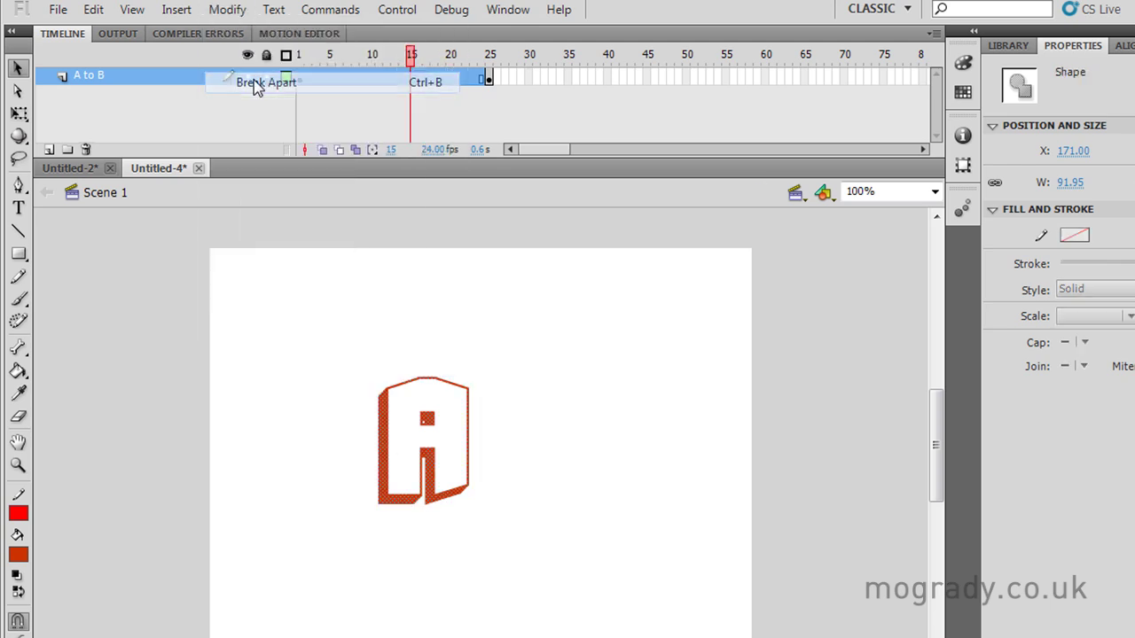
Step: Break the letter B at frame 25 apart twice into a raw shape
left_click(489, 78)
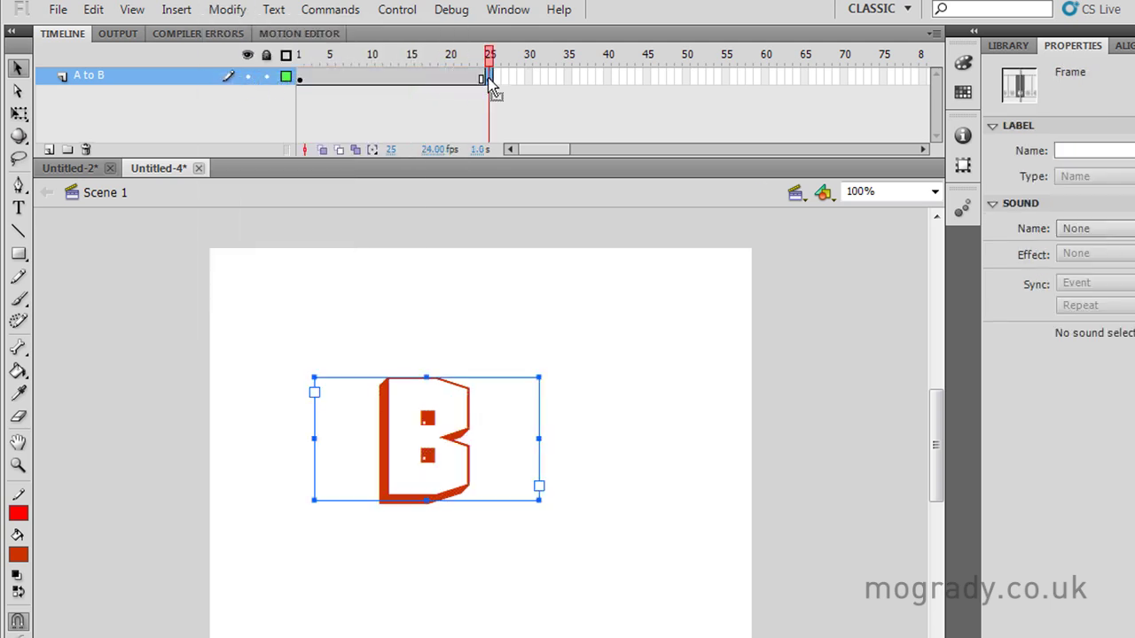
left_click(225, 10)
left_click(255, 83)
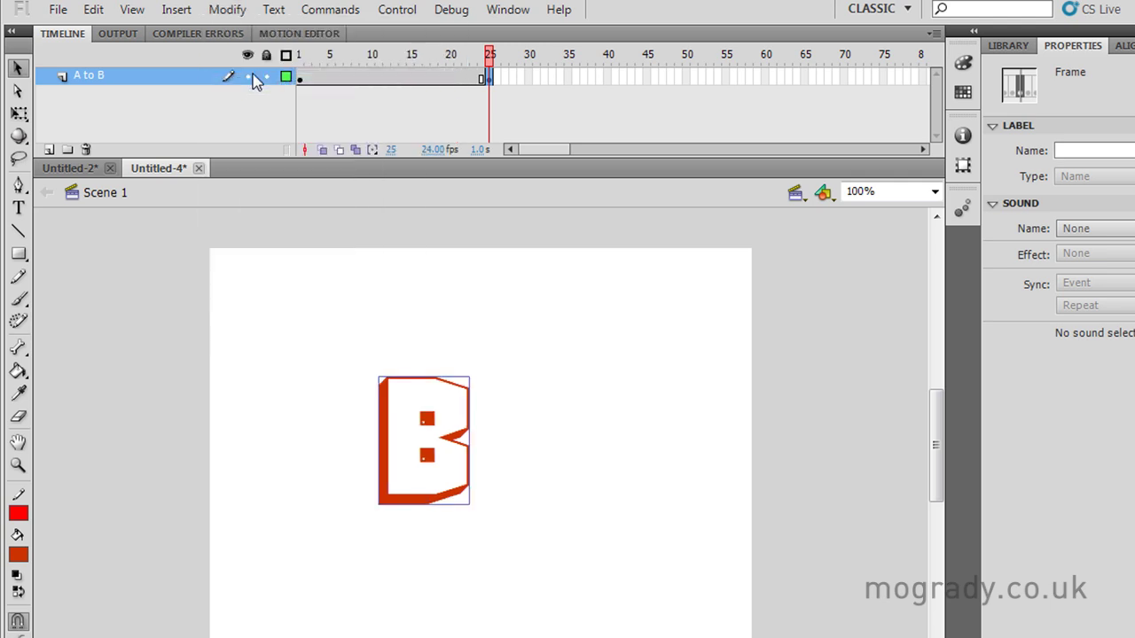
left_click(225, 10)
left_click(255, 84)
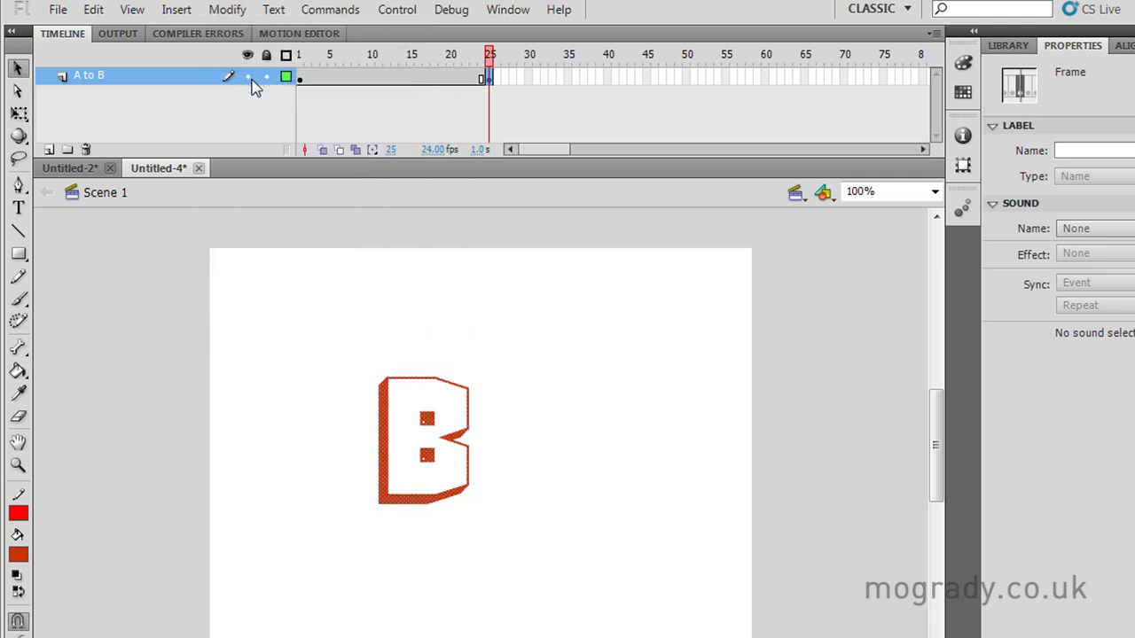
Step: Create a shape tween between frames 1 and 25, play the A-to-B morph, then select the B shape
right_click(377, 74)
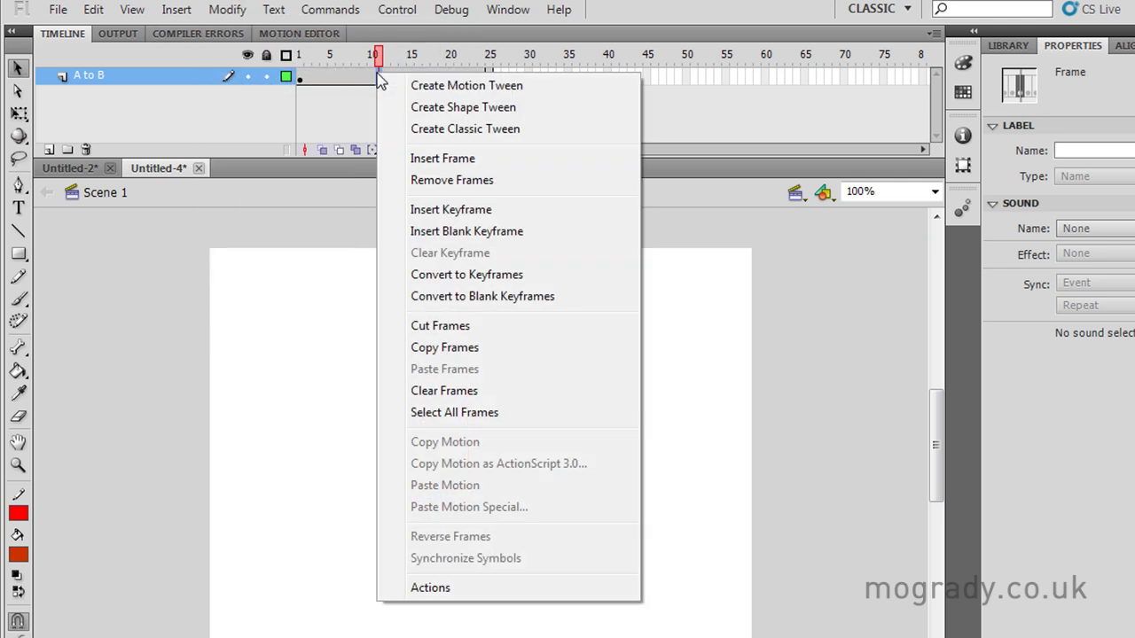
left_click(435, 107)
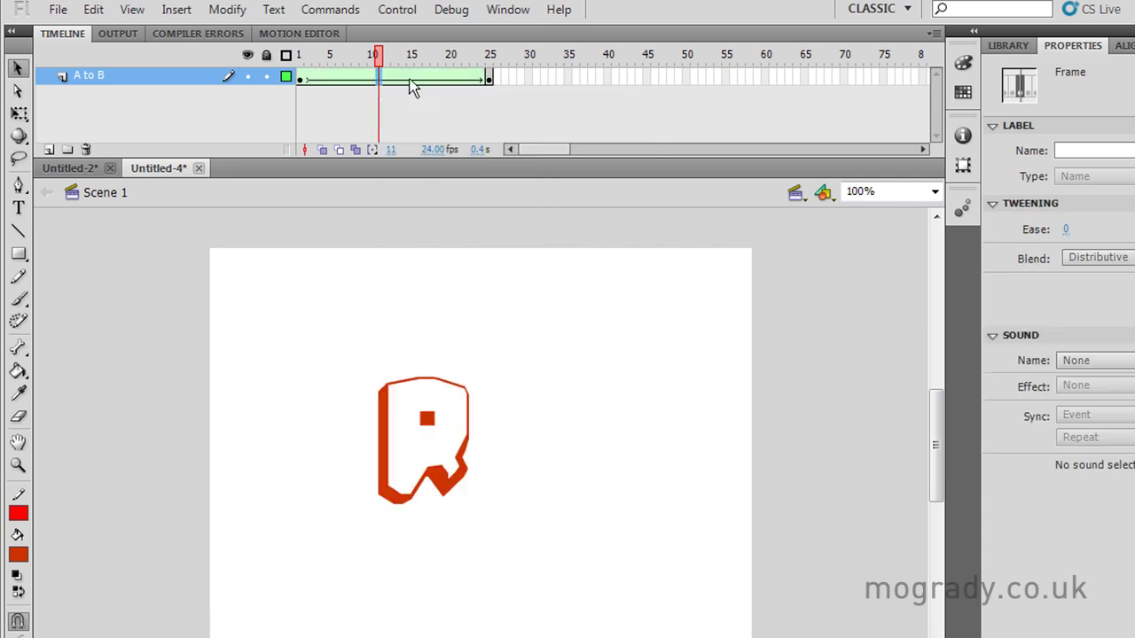
left_click_drag(379, 59, 310, 61)
key("Return")
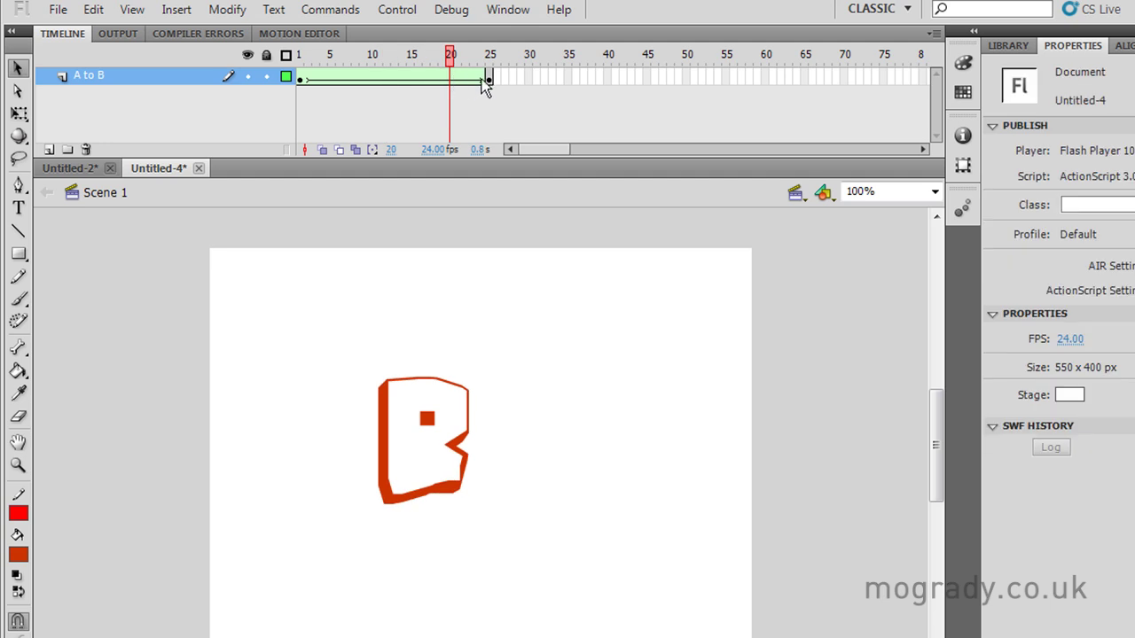
left_click(488, 77)
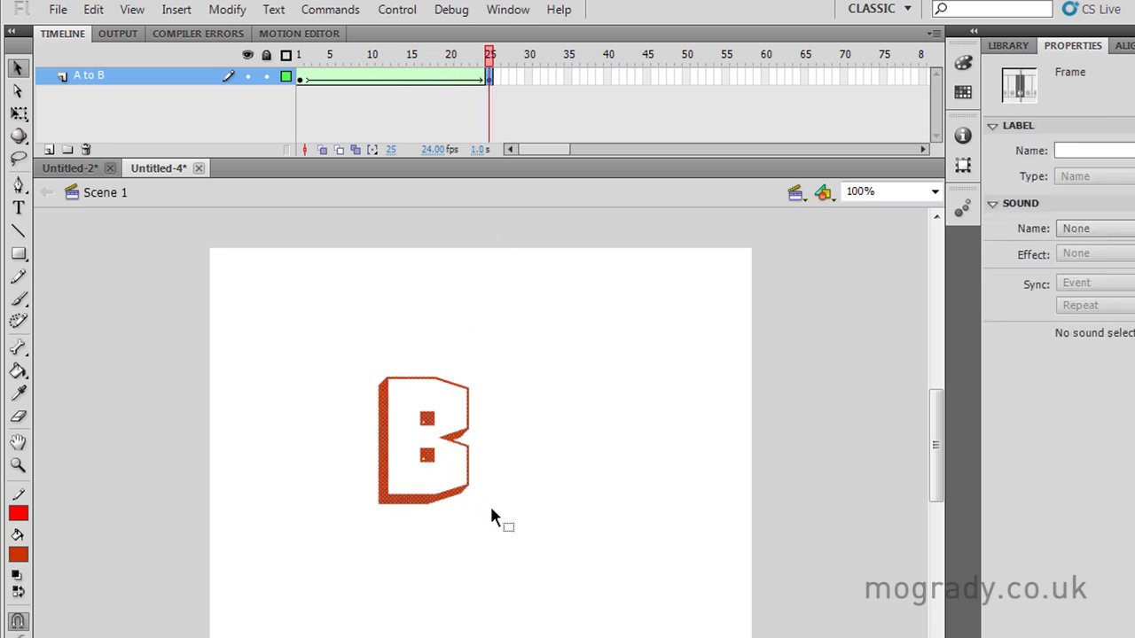
left_click_drag(502, 530, 513, 546)
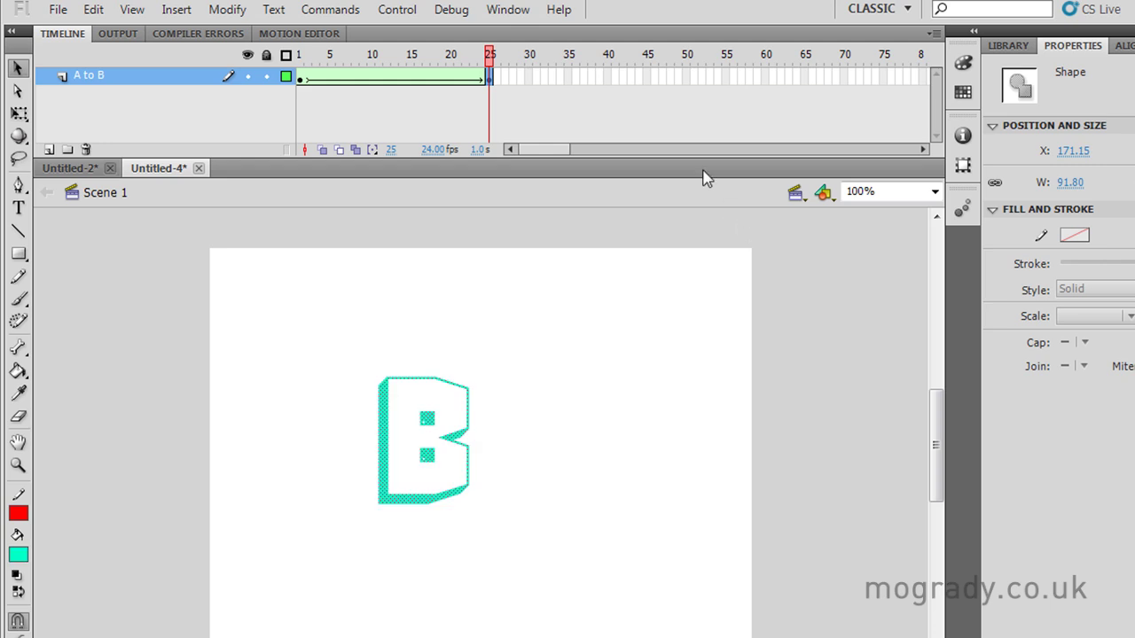
Step: Scrub the A-to-B morph back to frame 1, then test-play the movie with Ctrl+Enter
left_click_drag(498, 66, 302, 70)
left_click(491, 74)
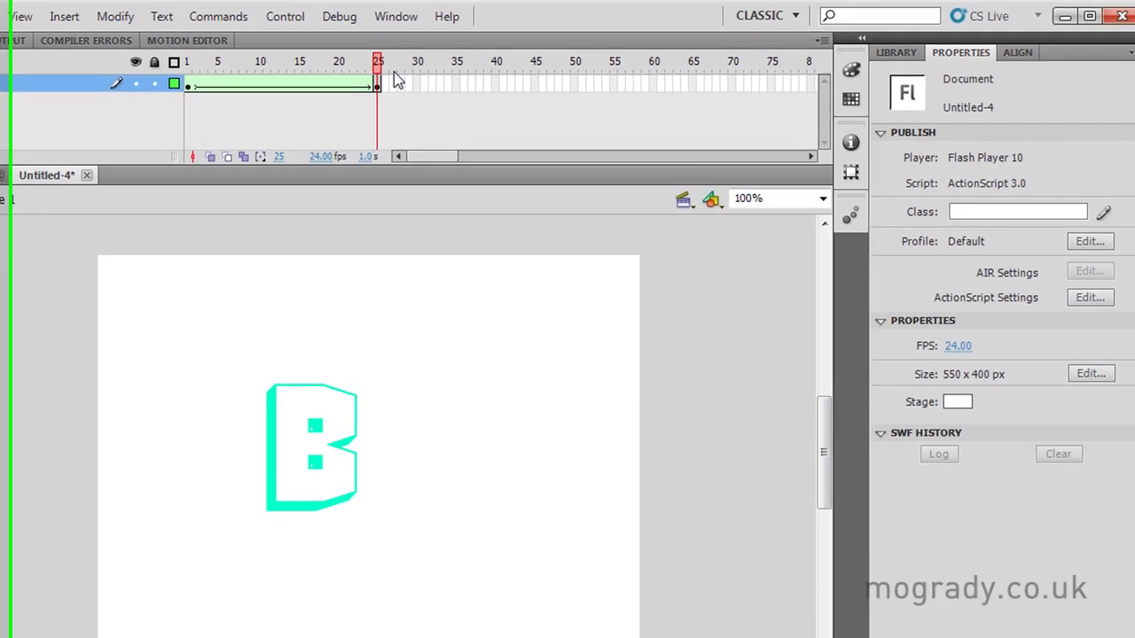
left_click_drag(397, 80, 227, 91)
left_click(176, 89)
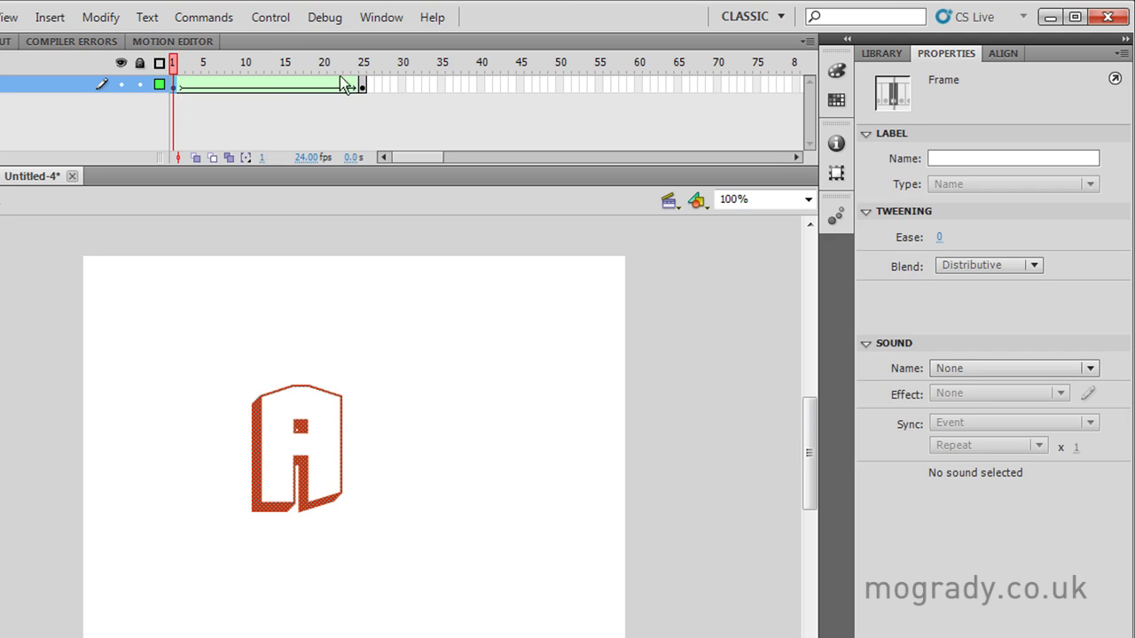
key("ctrl+Return")
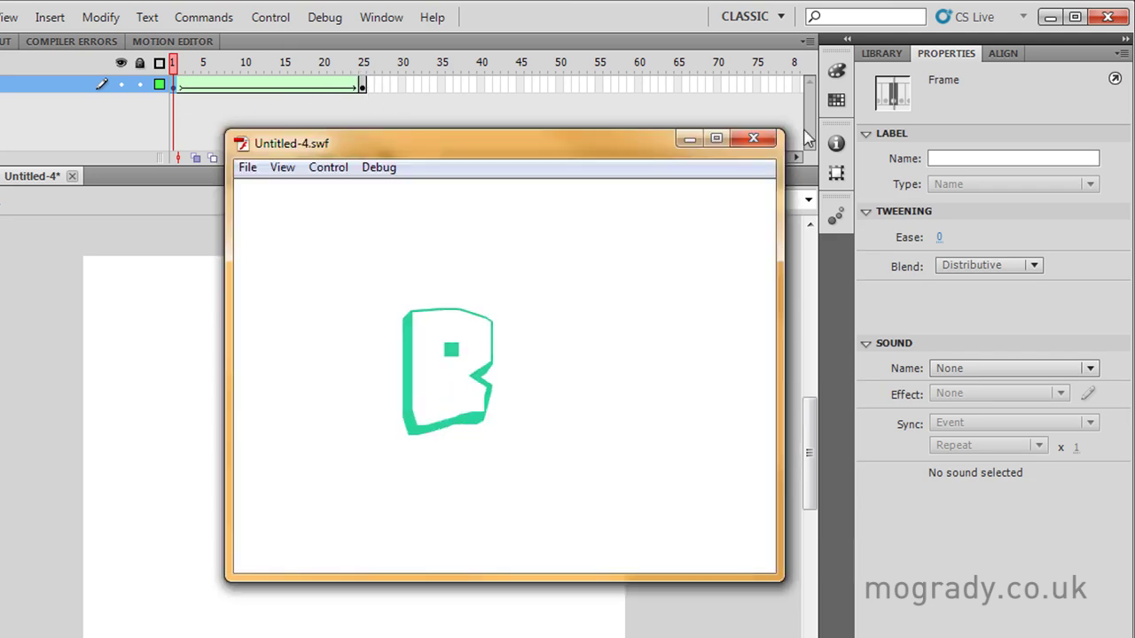
left_click(753, 138)
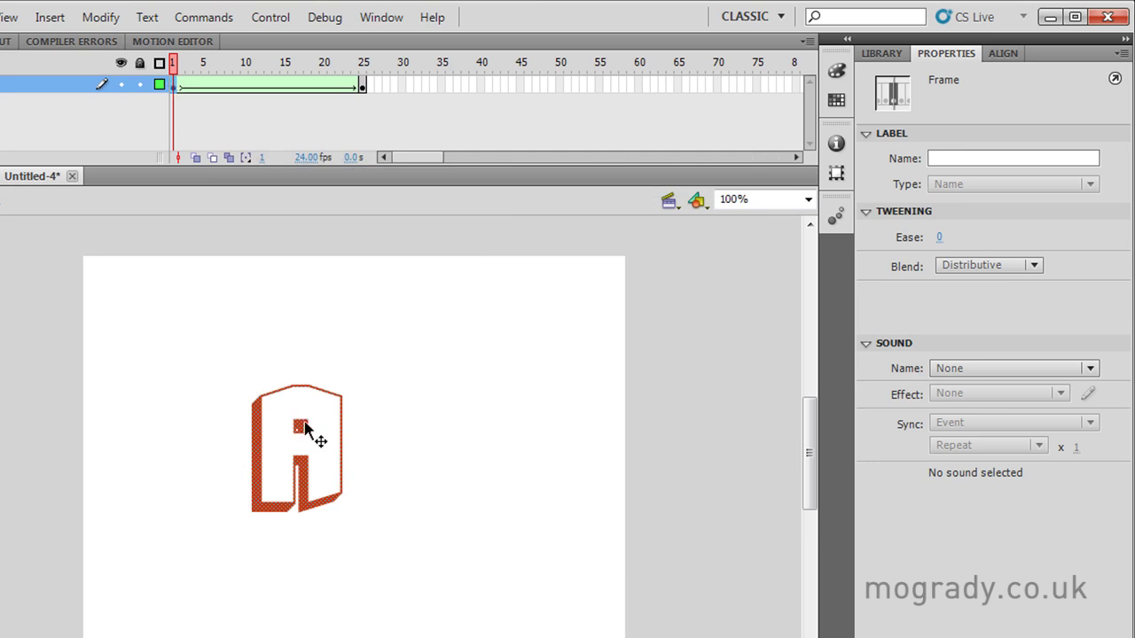
Step: Select the A shape at frame 1 and copy it
left_click_drag(231, 351, 387, 537)
right_click(321, 486)
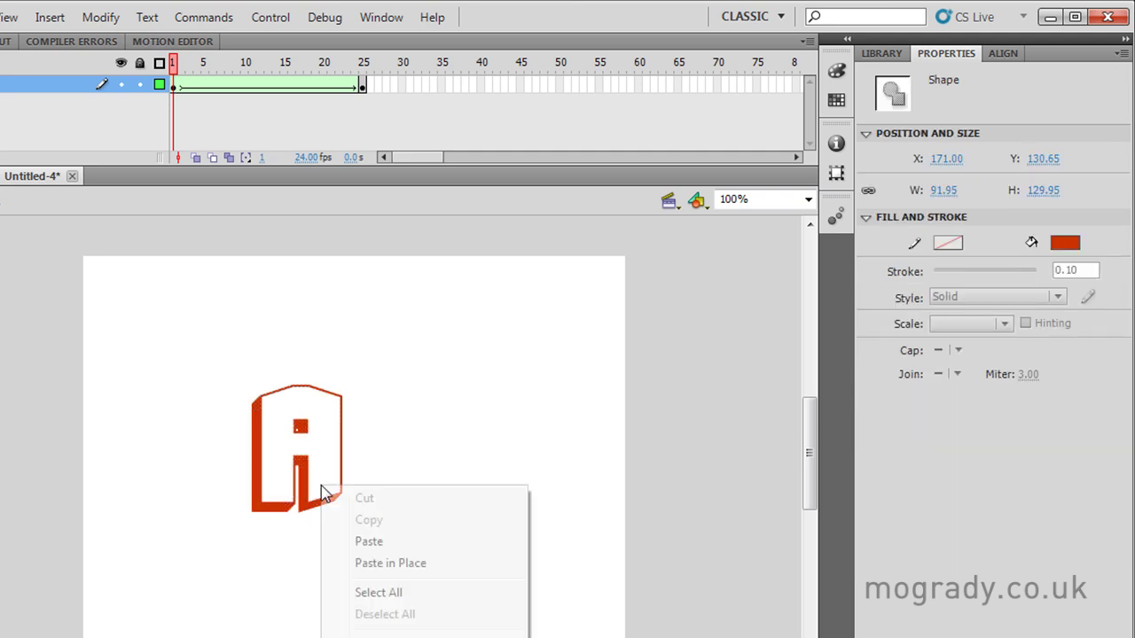
left_click(258, 502)
left_click(257, 503)
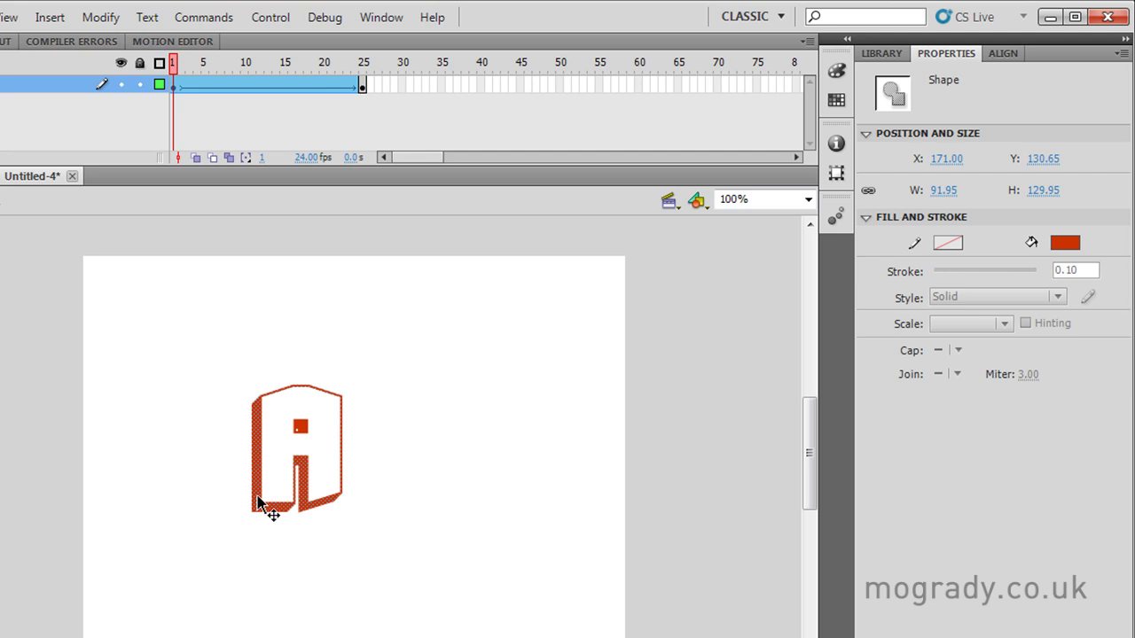
right_click(256, 474)
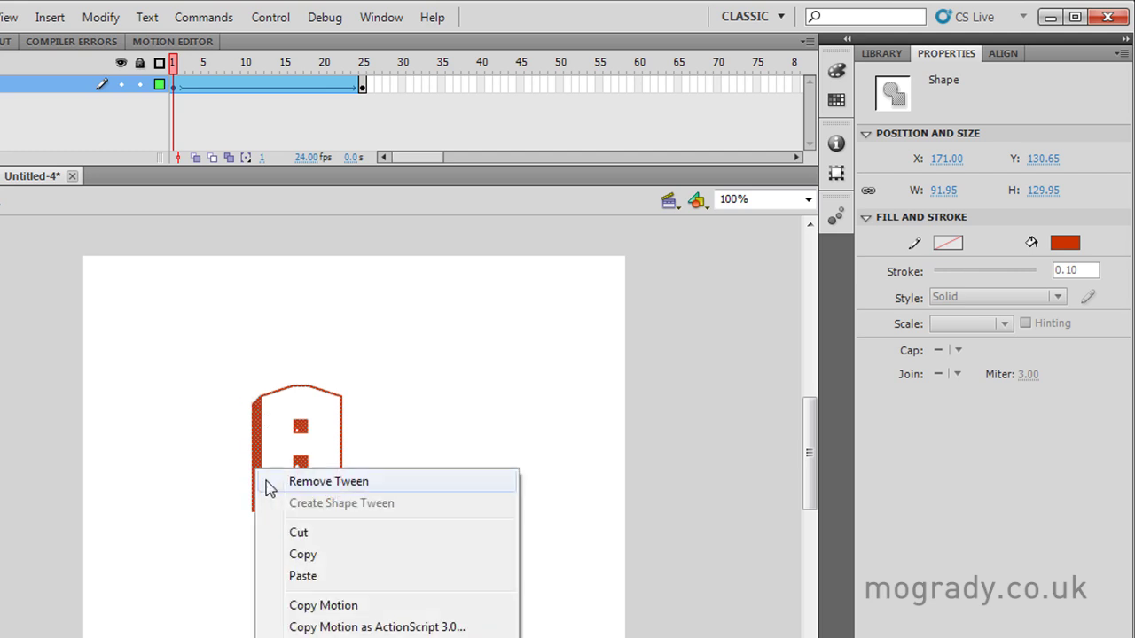
left_click(305, 553)
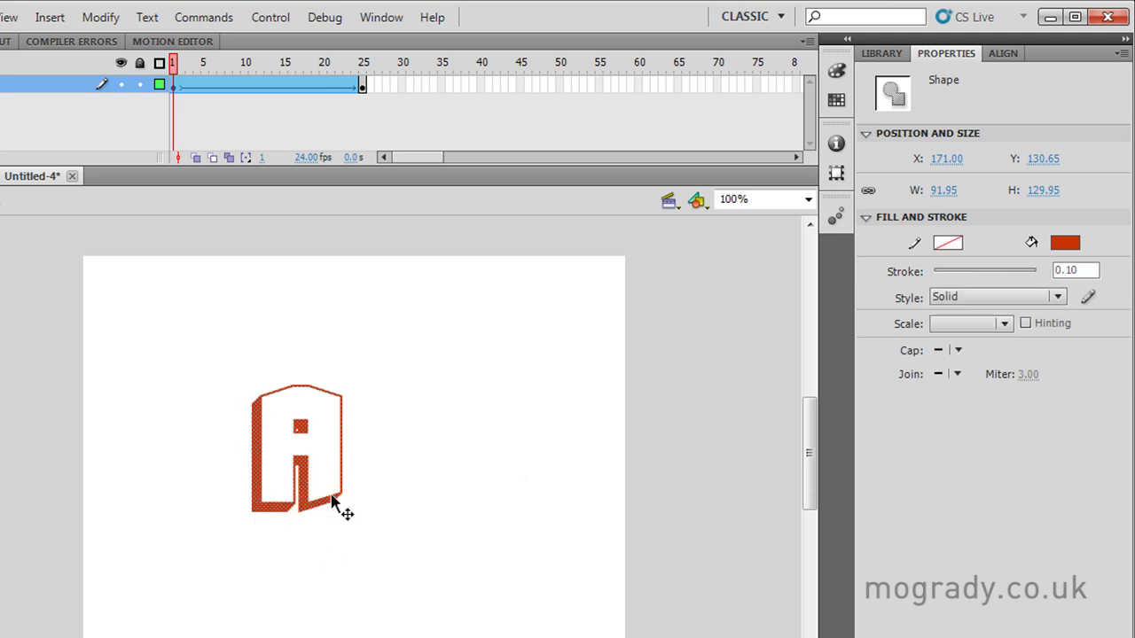
Step: Paste the A in place on a blank keyframe at frame 50 and shape-tween frames 25–50
right_click(561, 87)
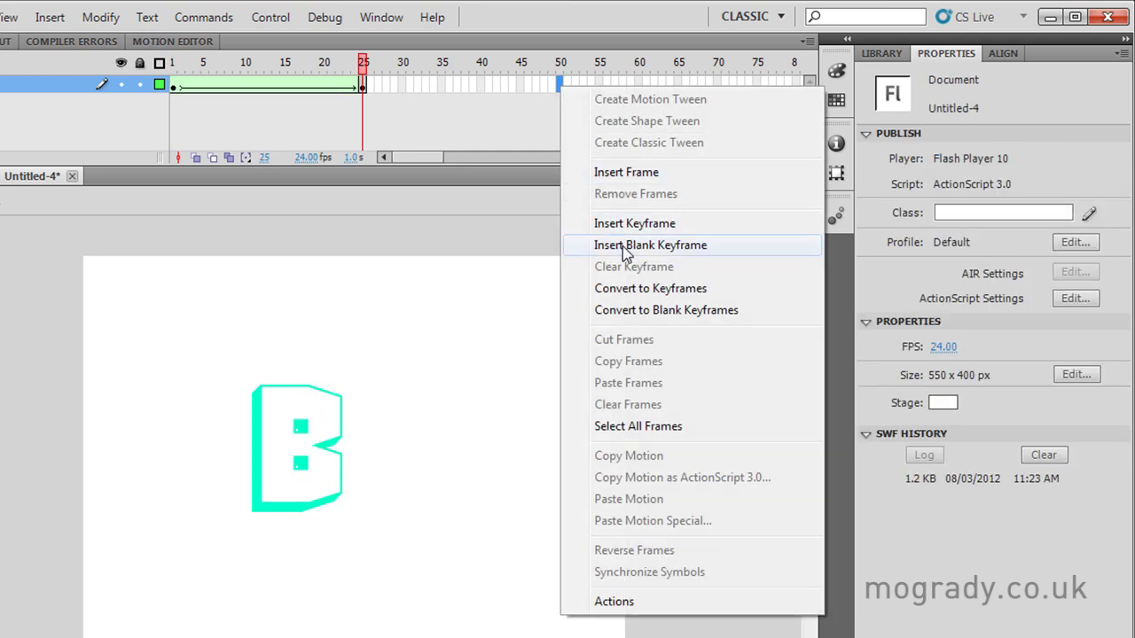
left_click(622, 246)
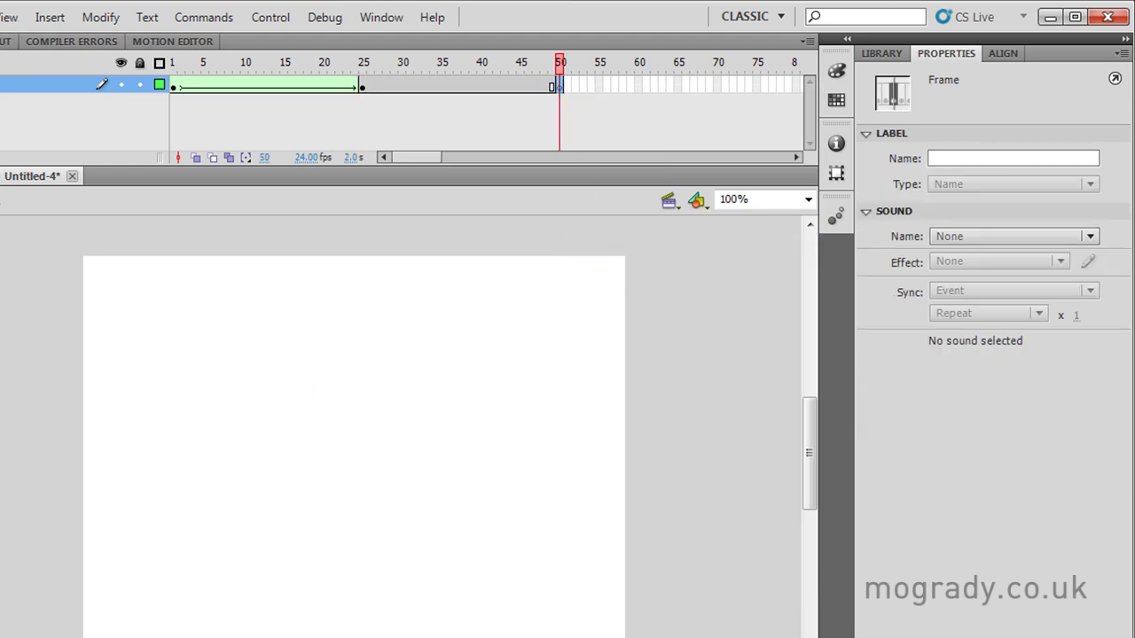
left_click(2, 17)
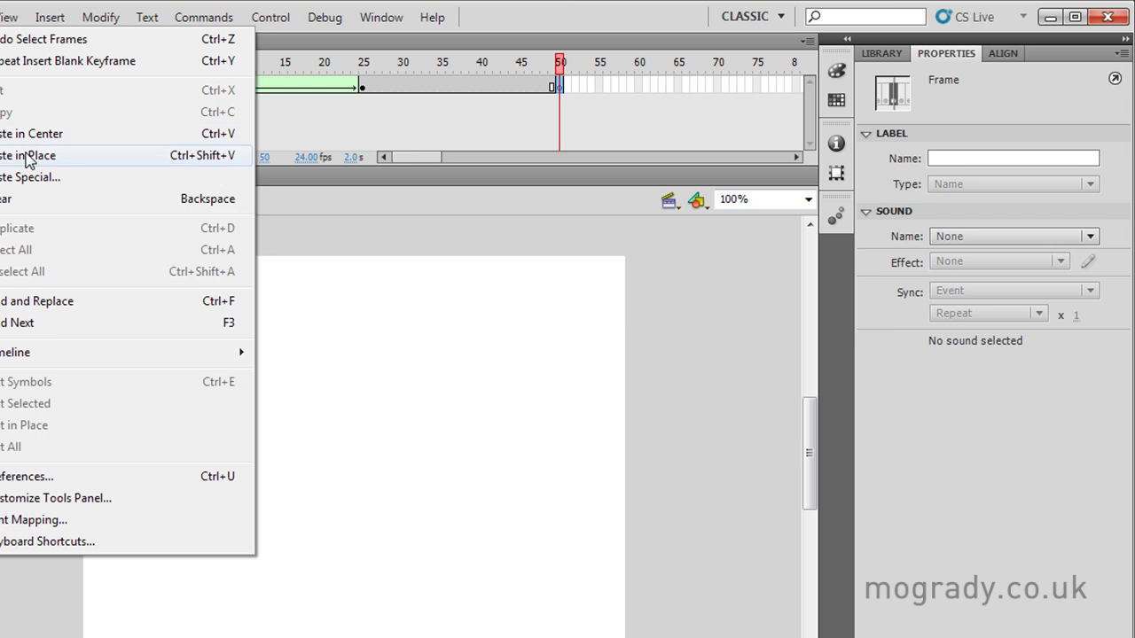
left_click(35, 158)
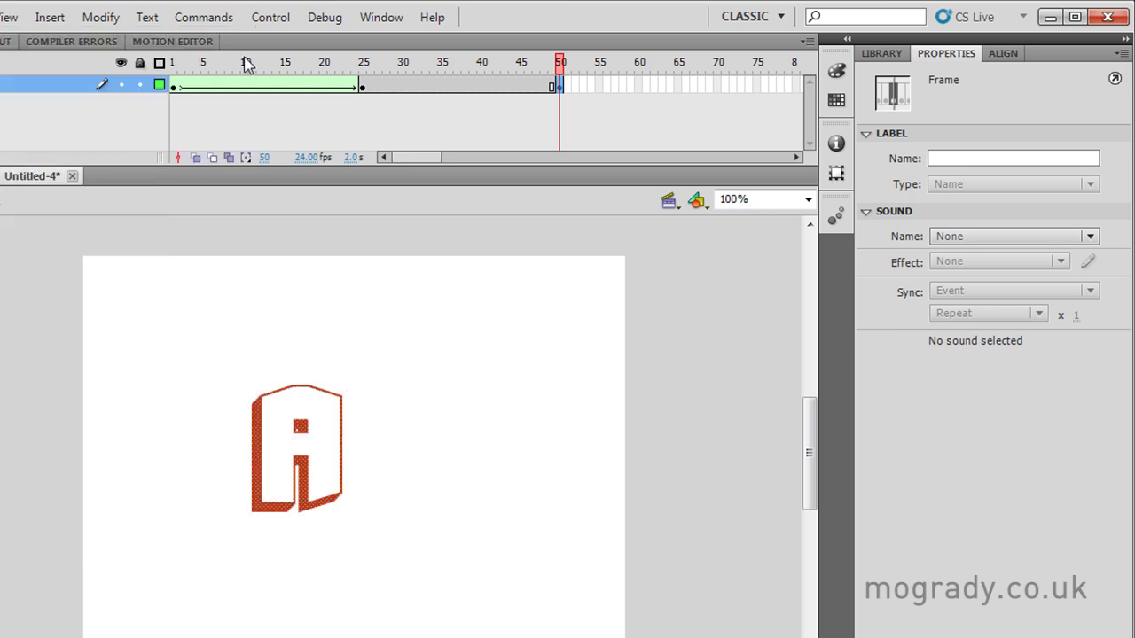
right_click(408, 84)
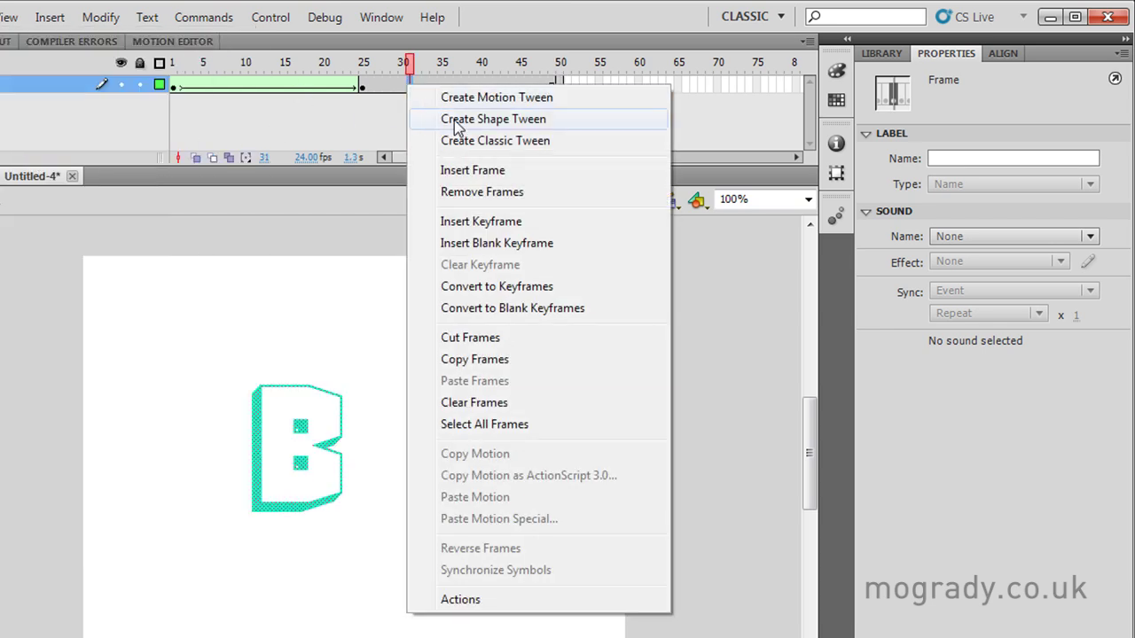
left_click(452, 115)
Step: Scrub through the full A-B-A morph and test-play the movie
left_click_drag(182, 64, 571, 75)
left_click(560, 66)
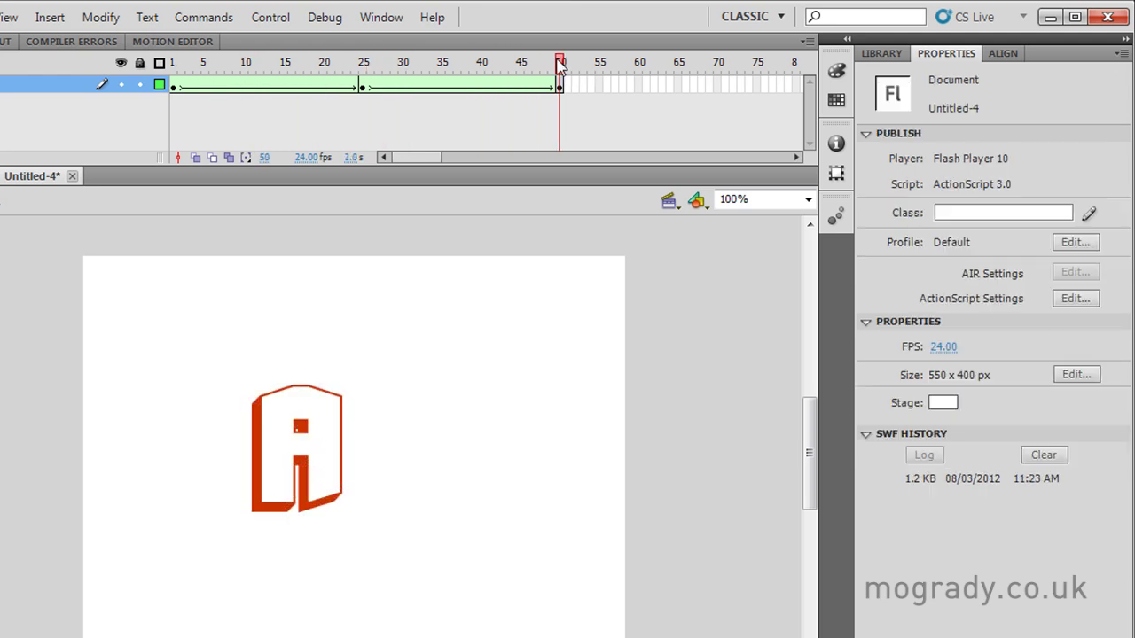
left_click(559, 85)
left_click(175, 88)
key("ctrl+Return")
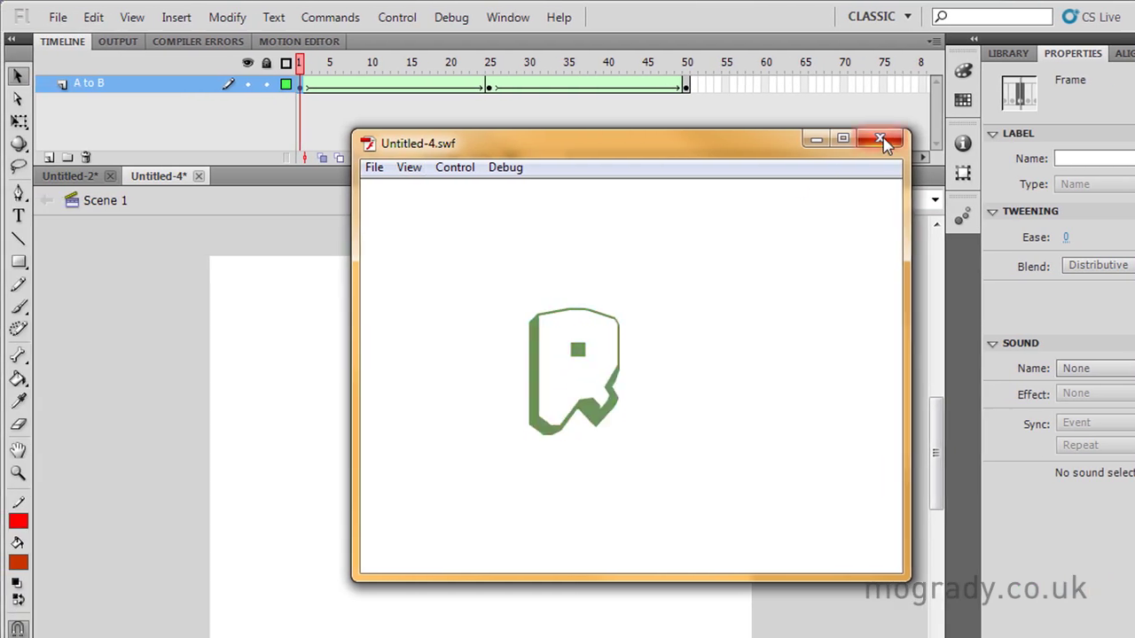
left_click(880, 140)
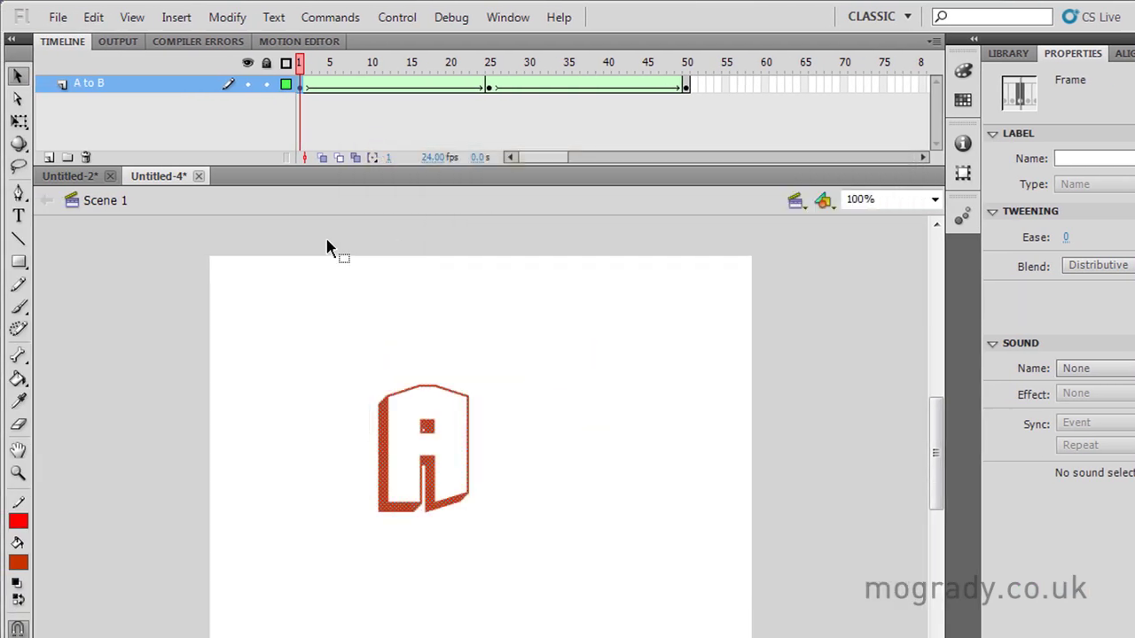
left_click(57, 18)
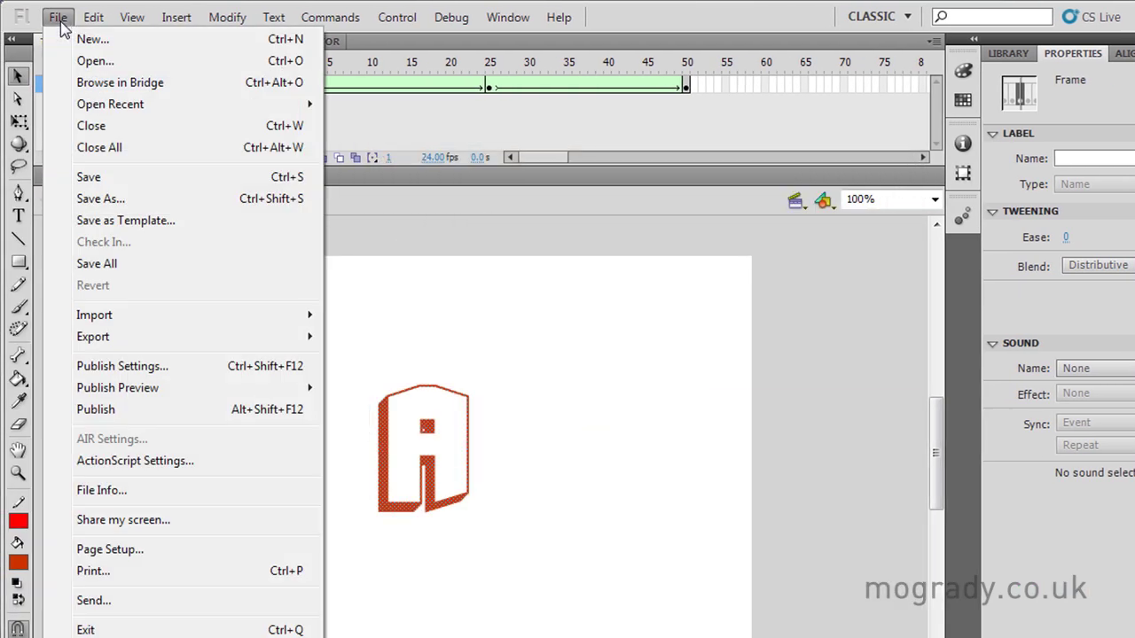
Step: Add GIF Image to the publish formats, animated and repeating 3 times, with Opaque transparency
left_click(122, 366)
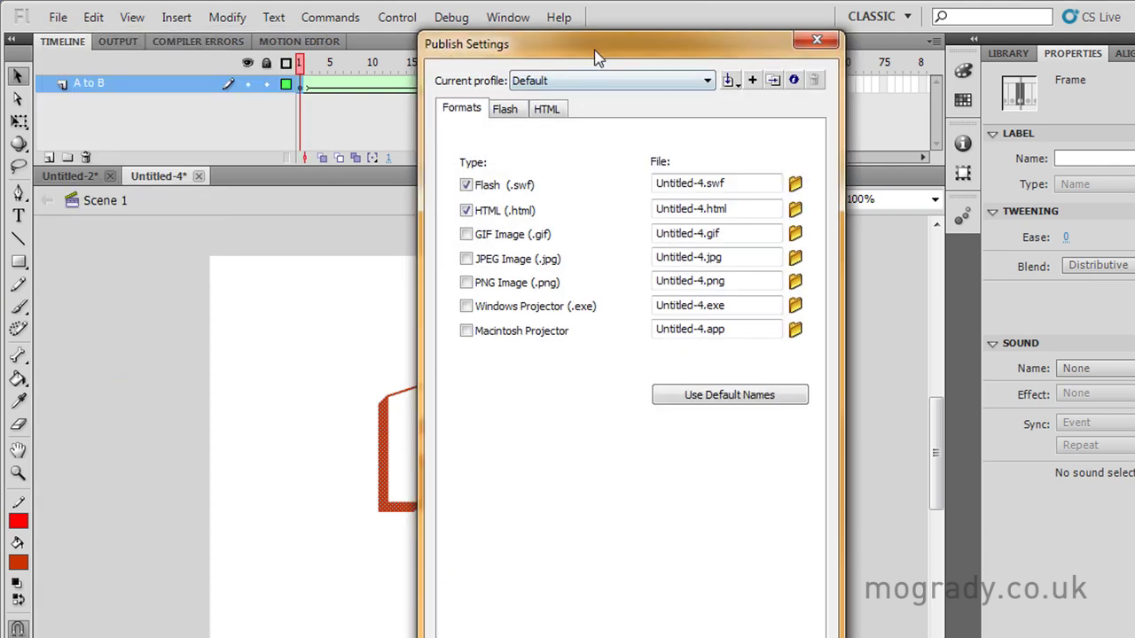
left_click_drag(598, 55, 720, 96)
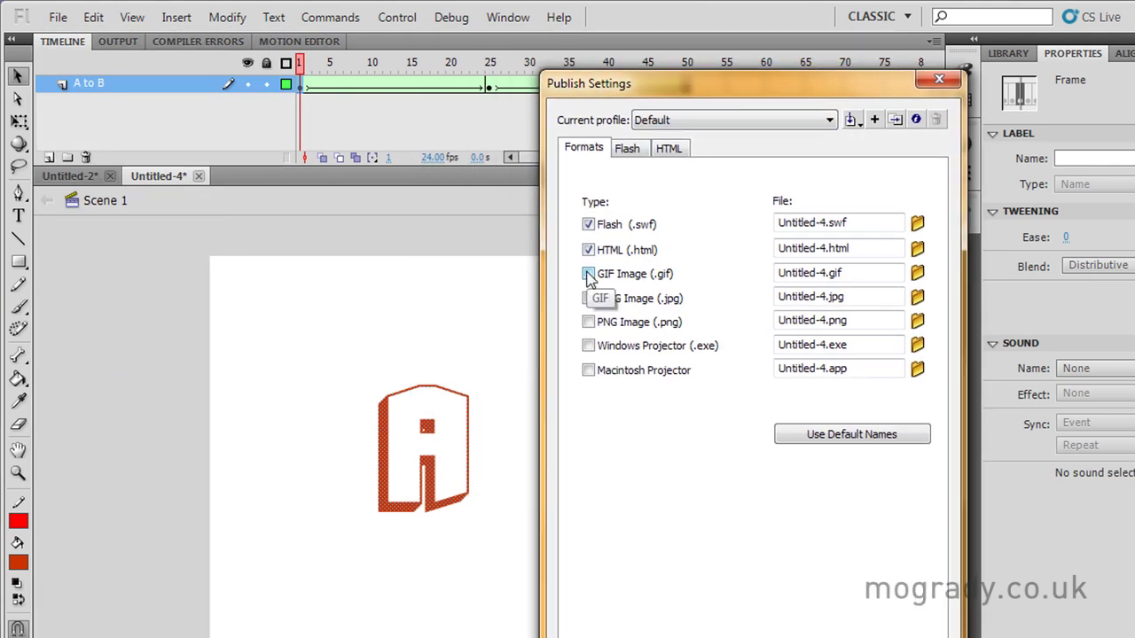
left_click(587, 273)
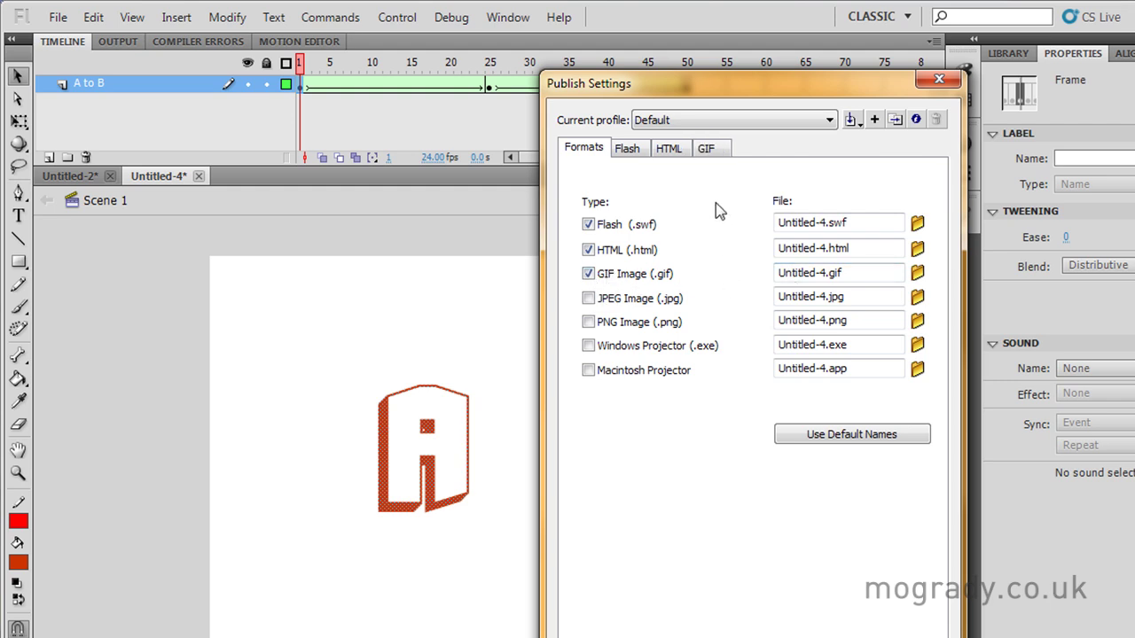
left_click(711, 150)
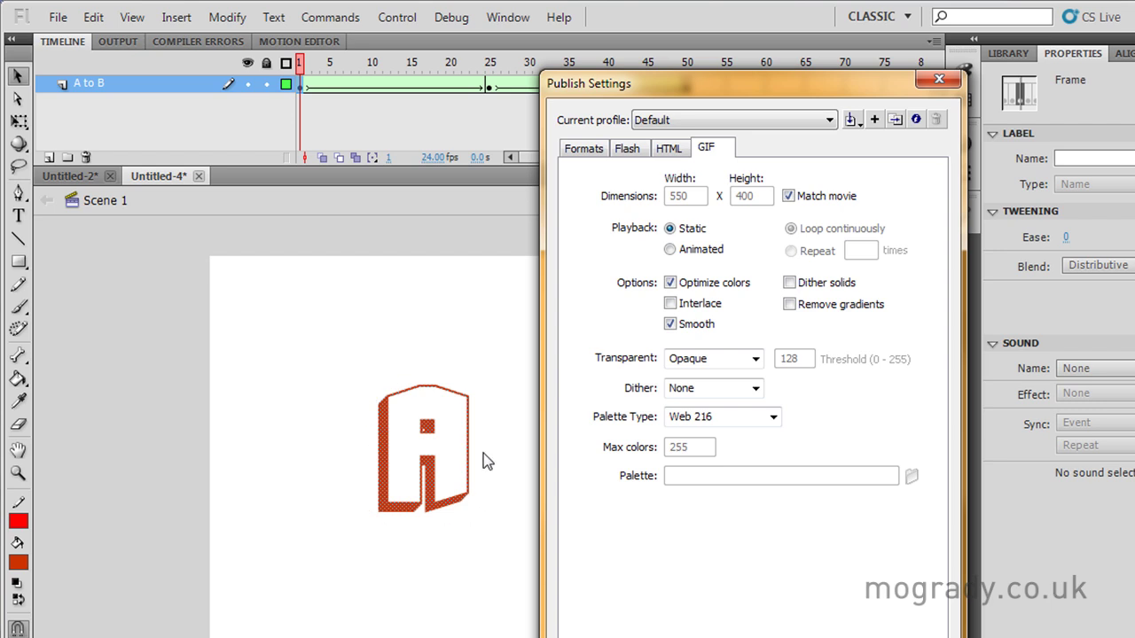
left_click(671, 249)
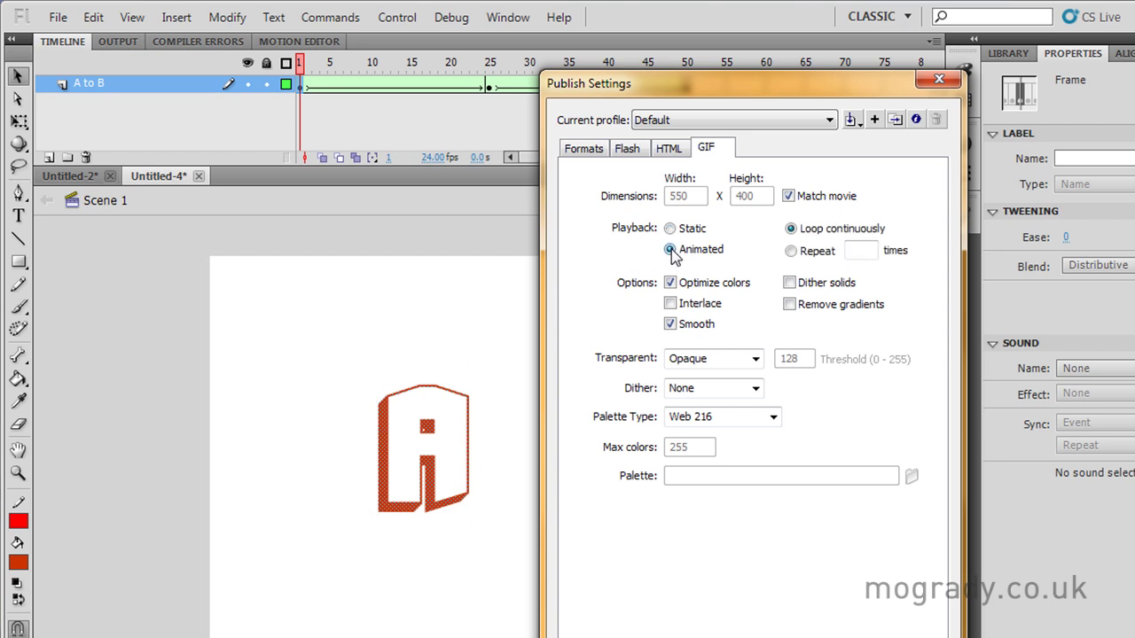
left_click(790, 251)
left_click(755, 358)
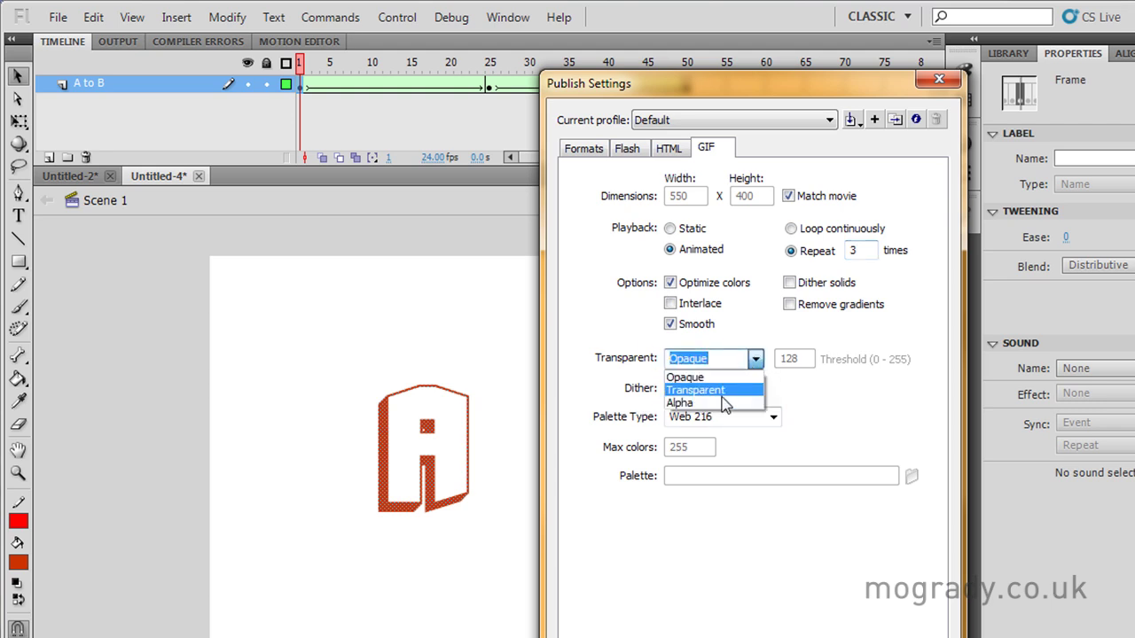
left_click(808, 383)
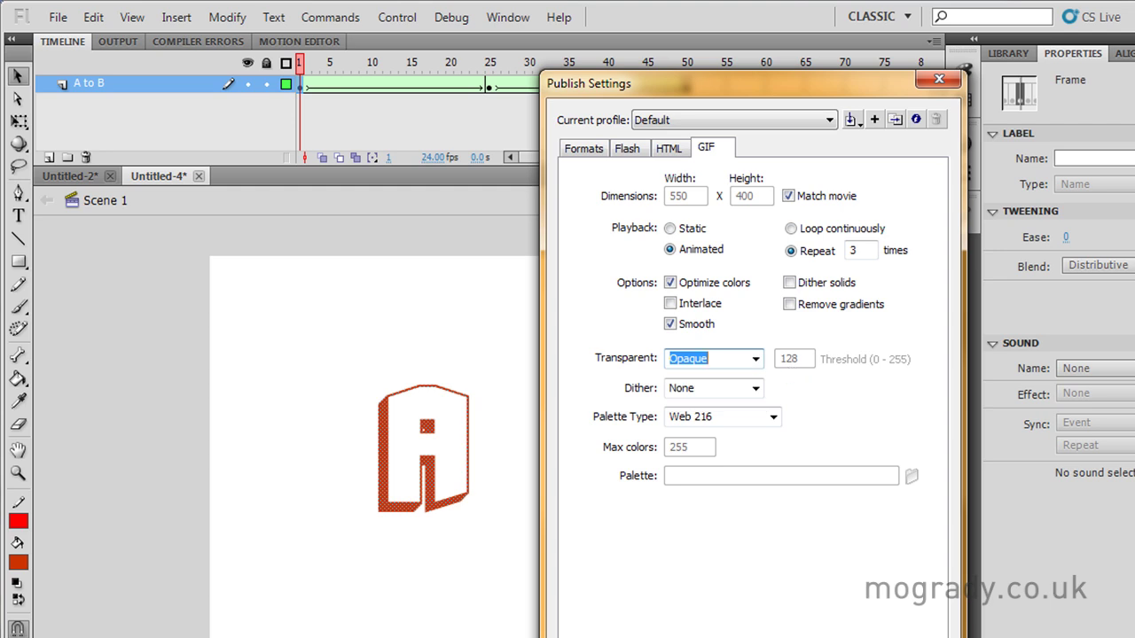
left_click(851, 632)
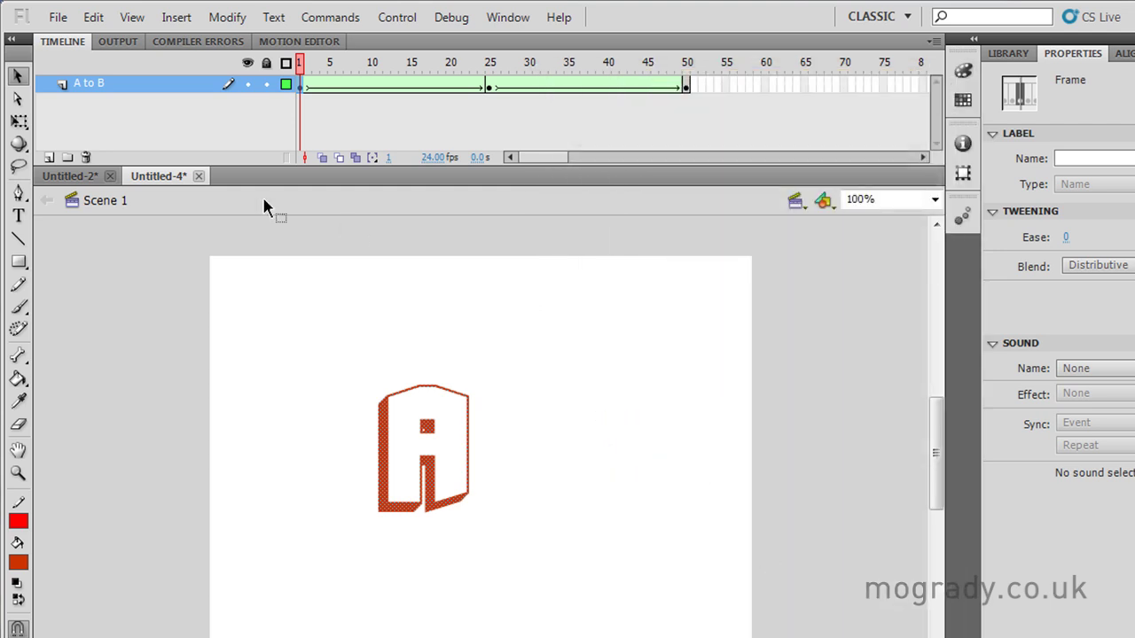
Step: Add a new layer above A to B named 'Michael to O'Grady'
left_click(49, 157)
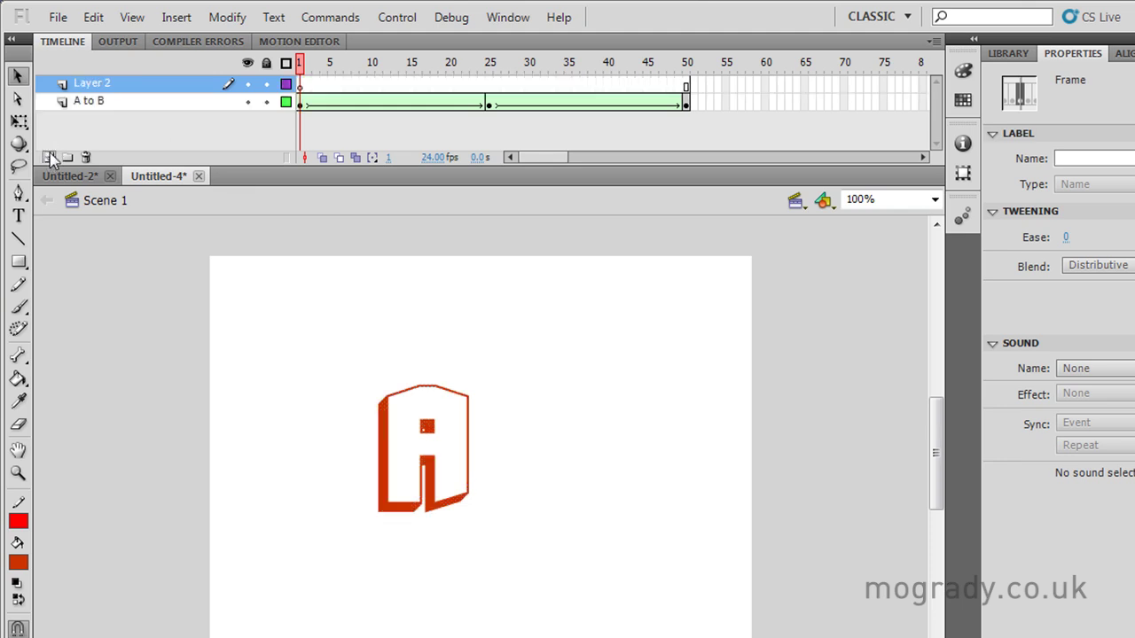
double_click(79, 83)
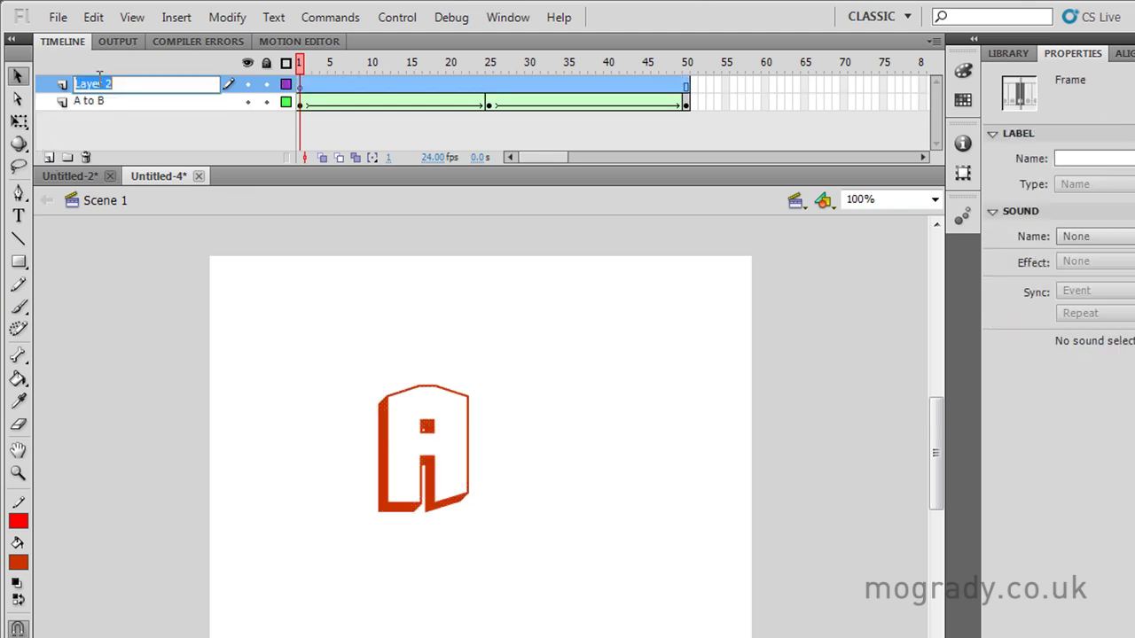
type("Michael to O'Grady")
left_click(301, 86)
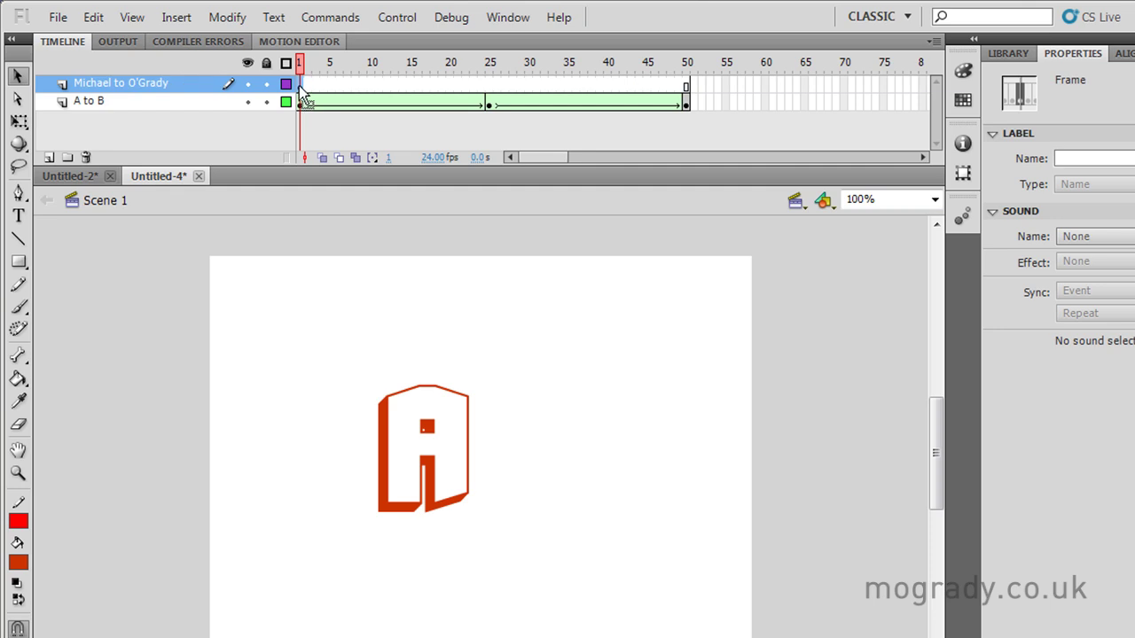
Step: Type MICHAEL in a wide text box near the stage top, sized 64 pt and coloured green
left_click(19, 216)
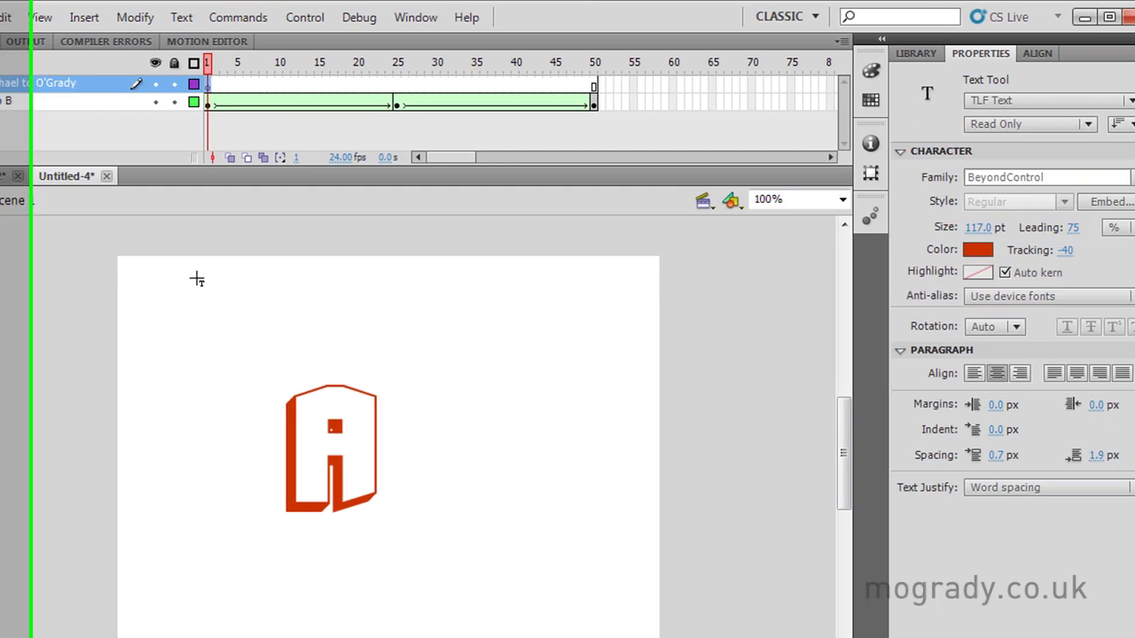
left_click_drag(286, 275, 564, 468)
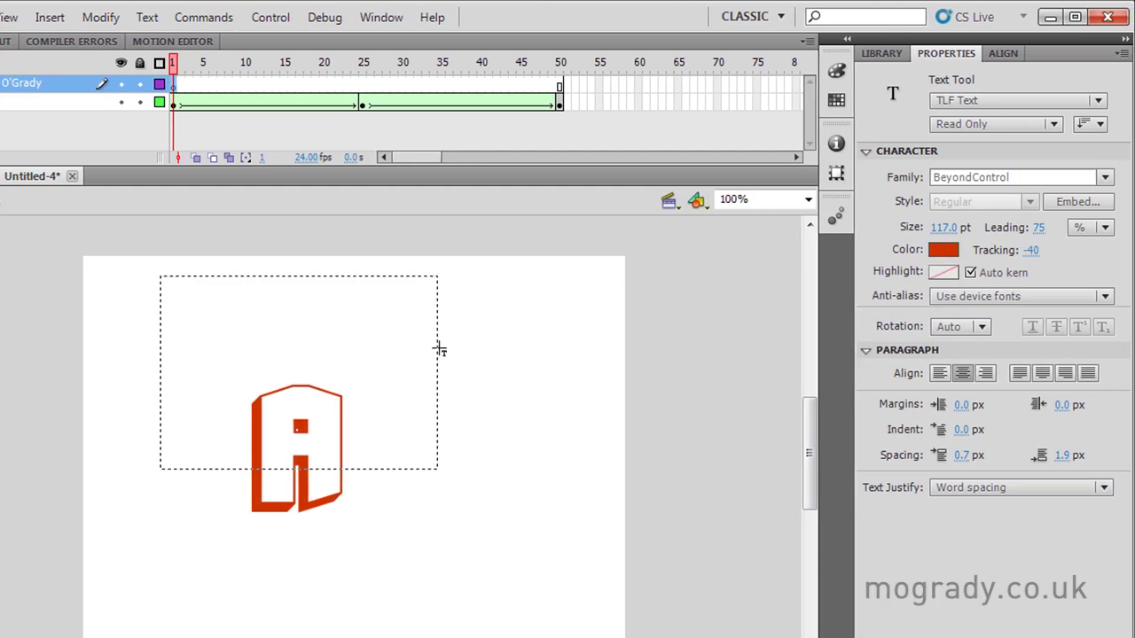
left_click_drag(439, 350, 568, 350)
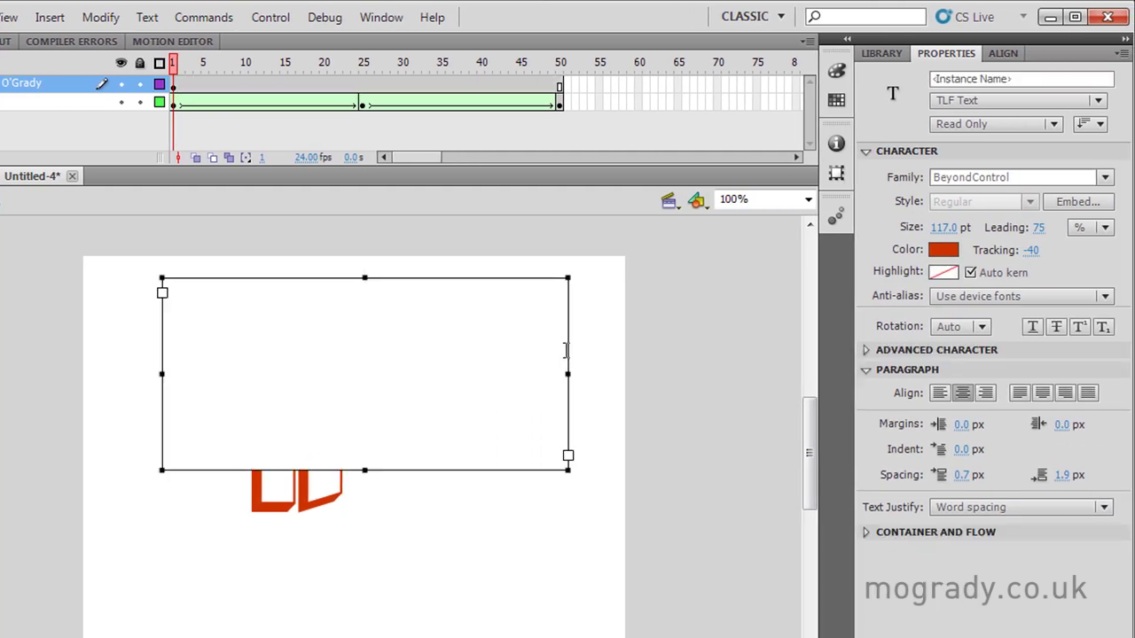
type("MICHAEL")
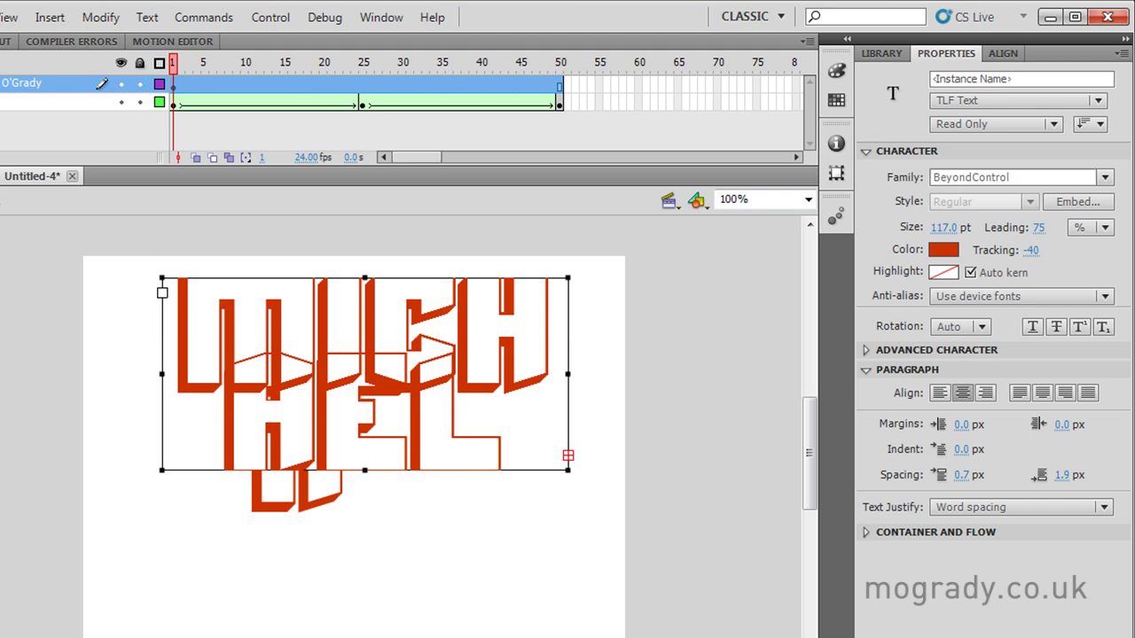
key("Escape")
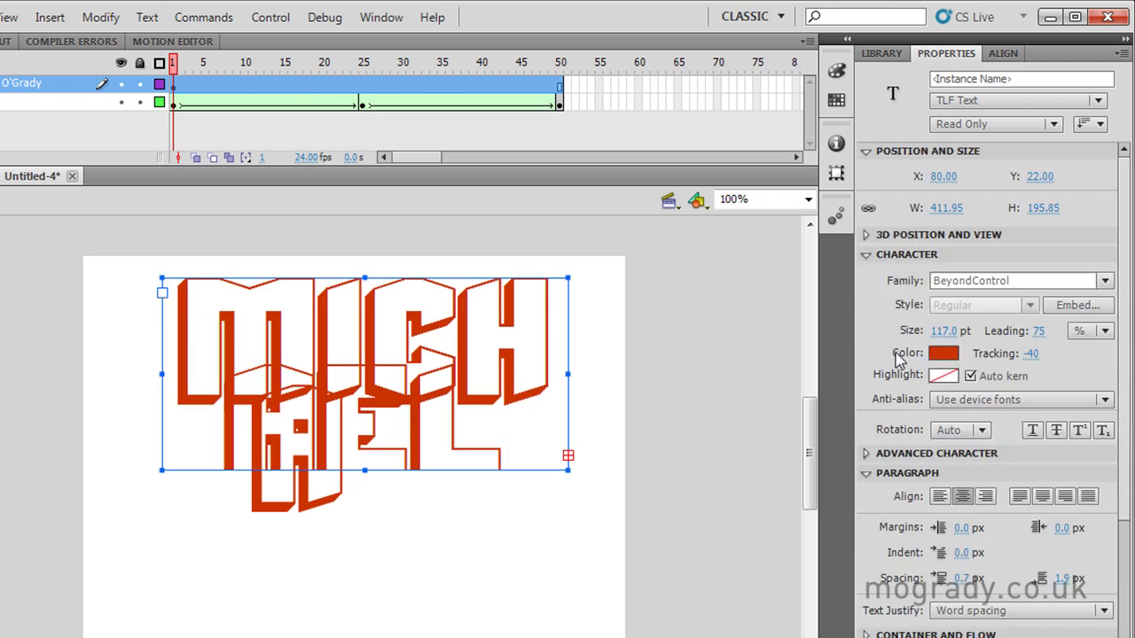
left_click_drag(942, 331, 885, 330)
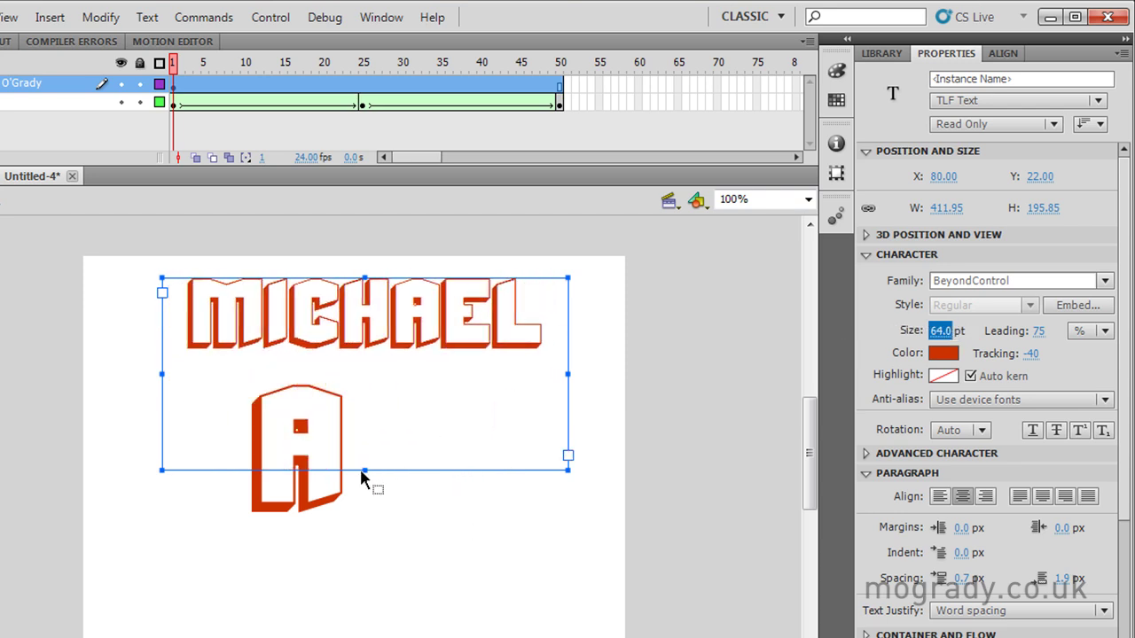
left_click(367, 433)
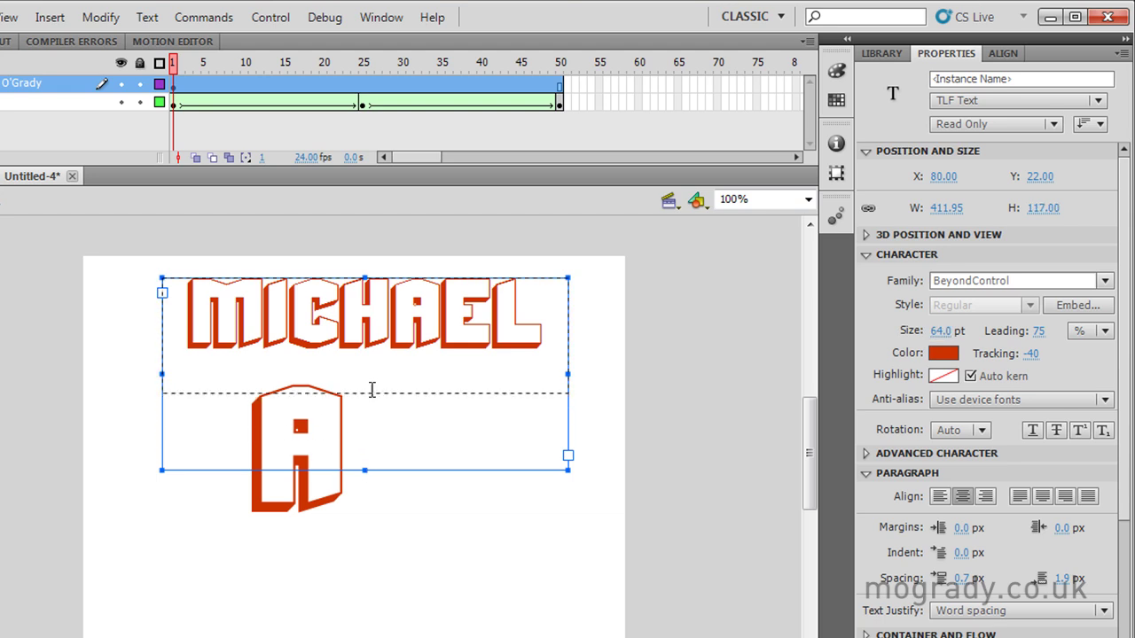
left_click(944, 373)
left_click(954, 496)
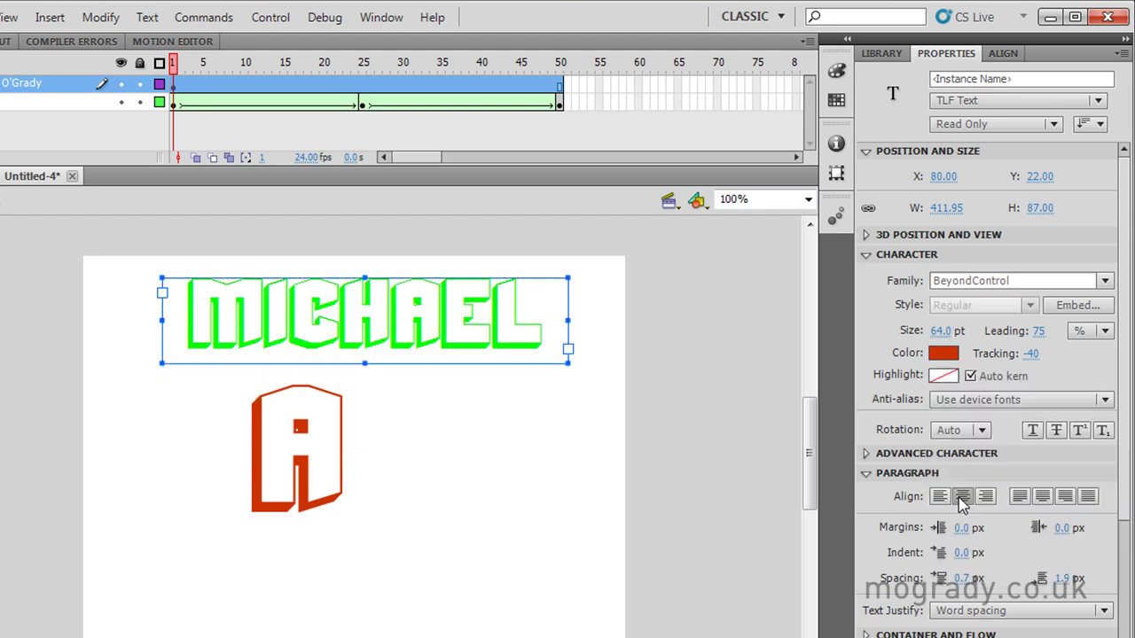
left_click(560, 84)
right_click(560, 84)
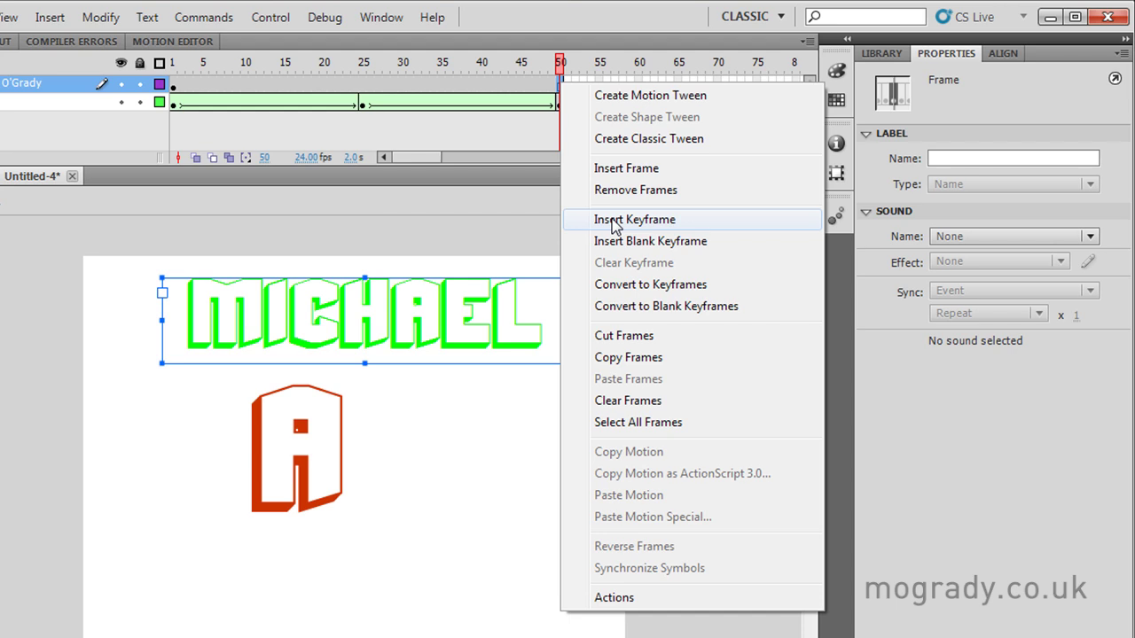
Step: Insert a keyframe at frame 25 on the new layer and change its text to O'Grady
left_click(470, 305)
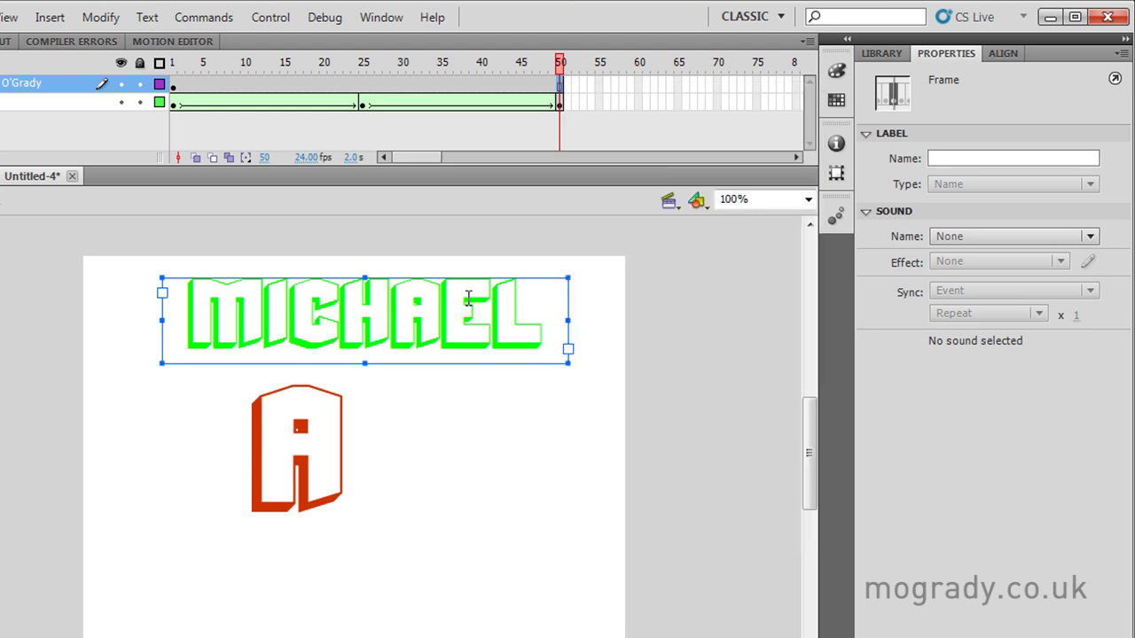
left_click(363, 85)
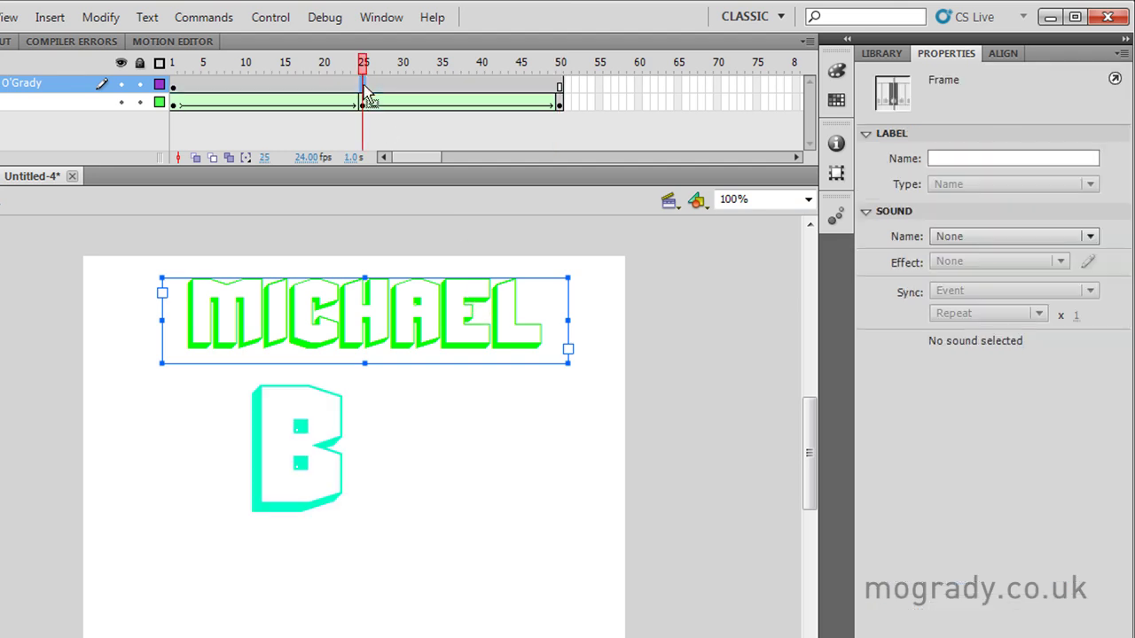
right_click(364, 84)
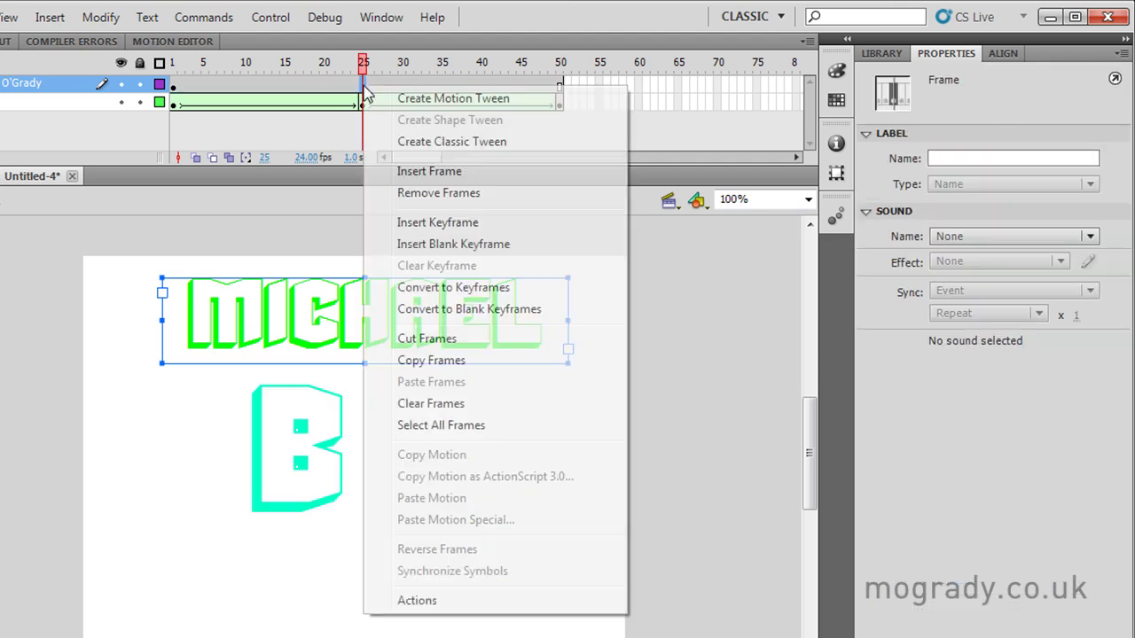
left_click(422, 223)
double_click(389, 321)
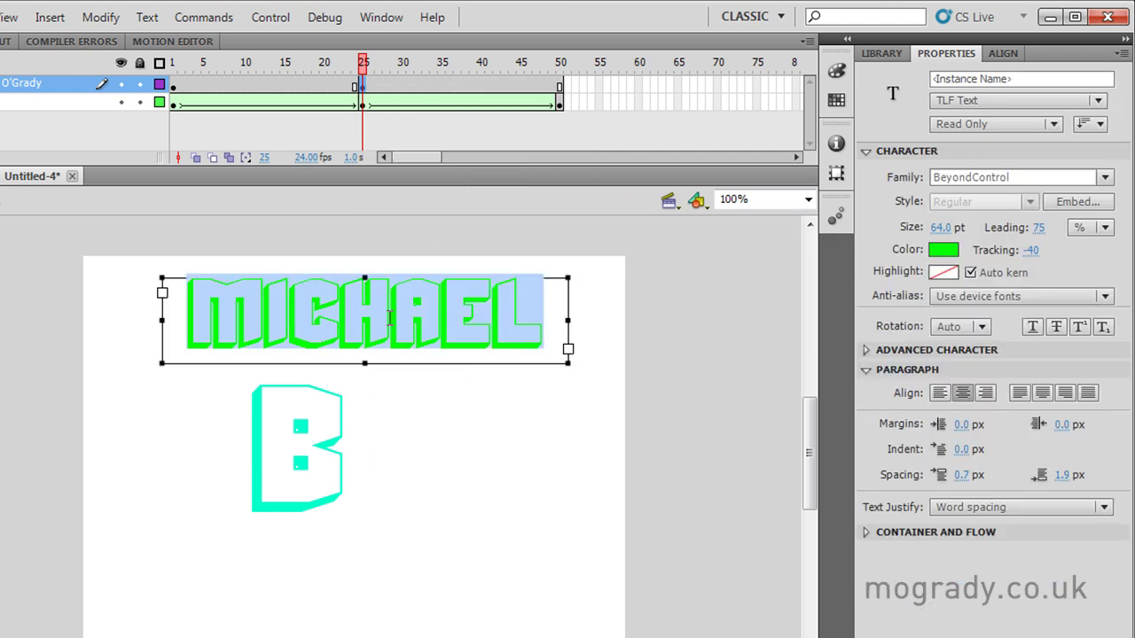
type("O'Grady")
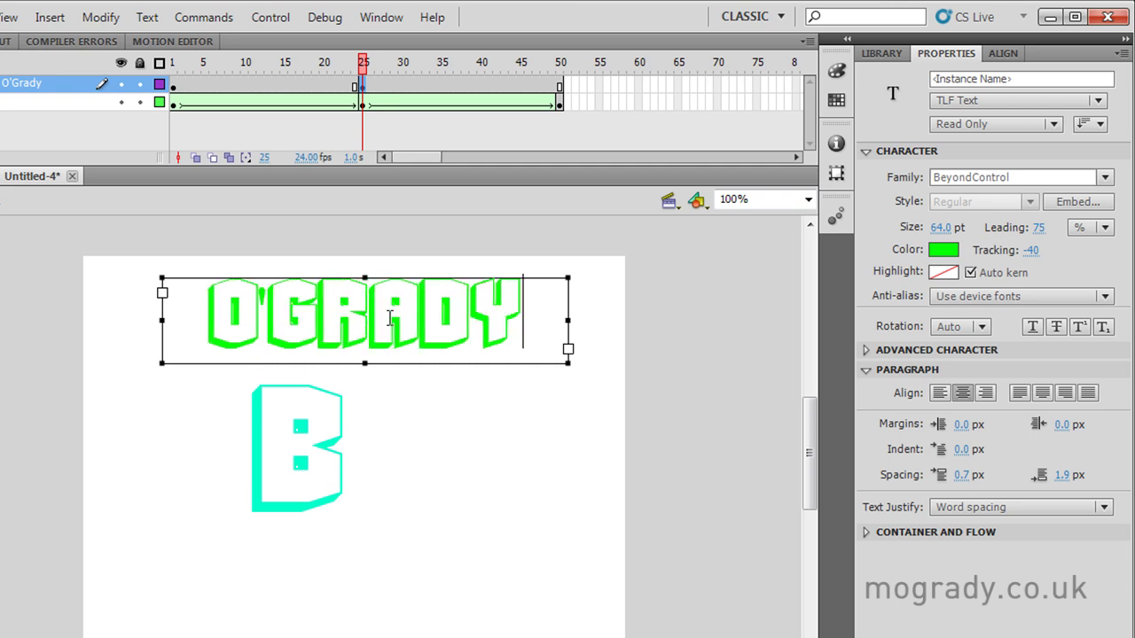
Step: Insert a keyframe at frame 50 and change its text back to MICHAEL
right_click(559, 83)
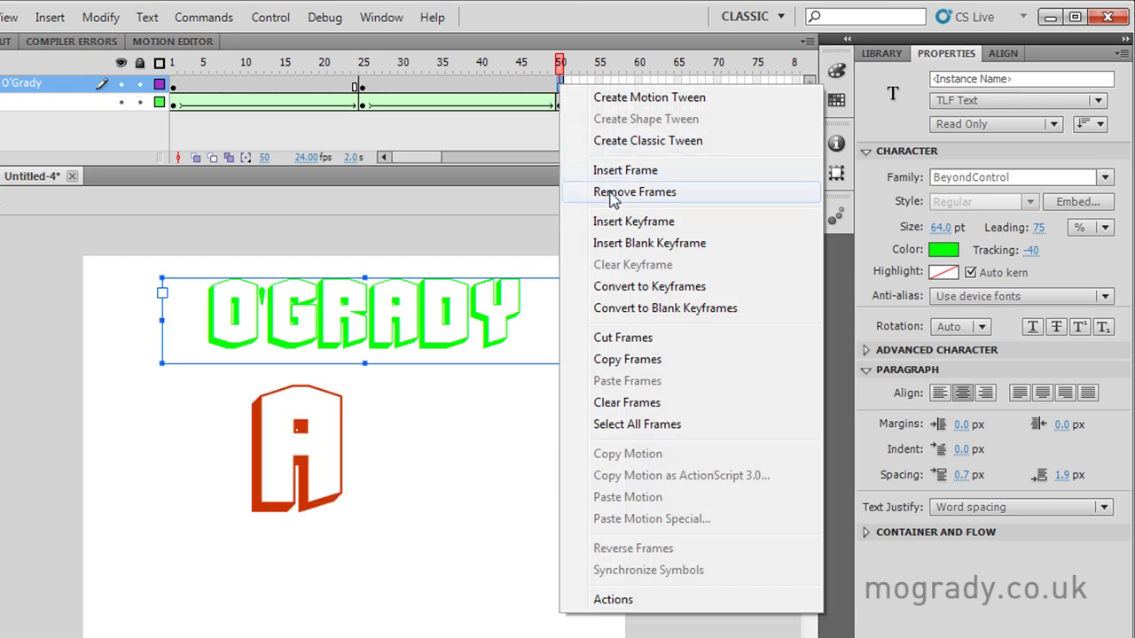
left_click(620, 221)
left_click(419, 321)
key("ctrl+a")
type("MICHAEL")
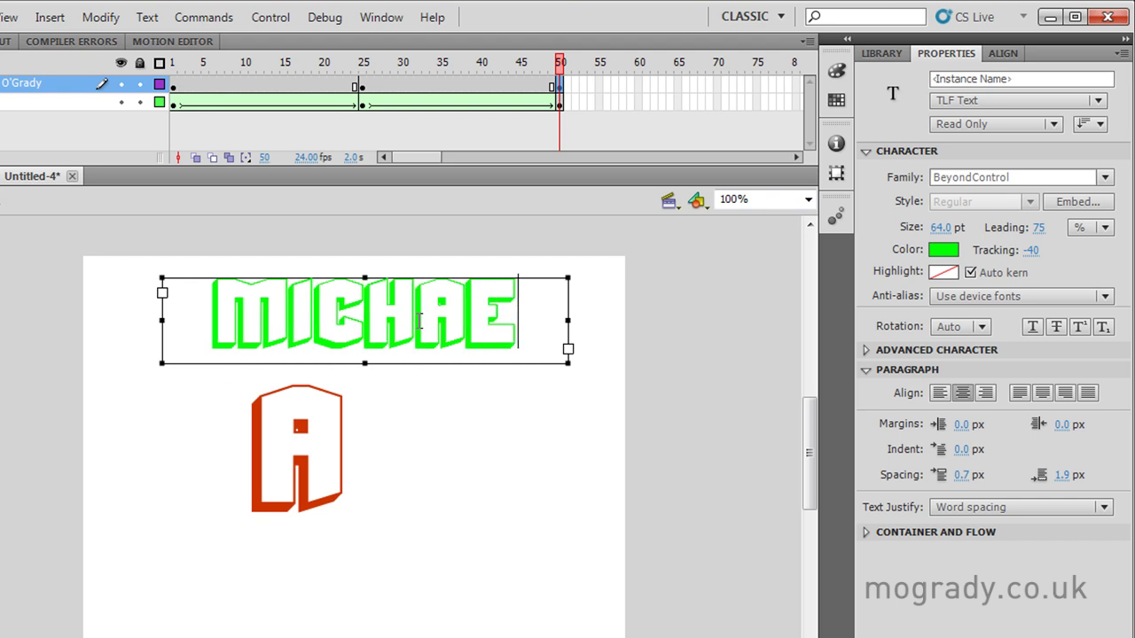
Step: Break the text at frames 1, 25 and 50 apart into shapes with Ctrl+B
left_click(174, 84)
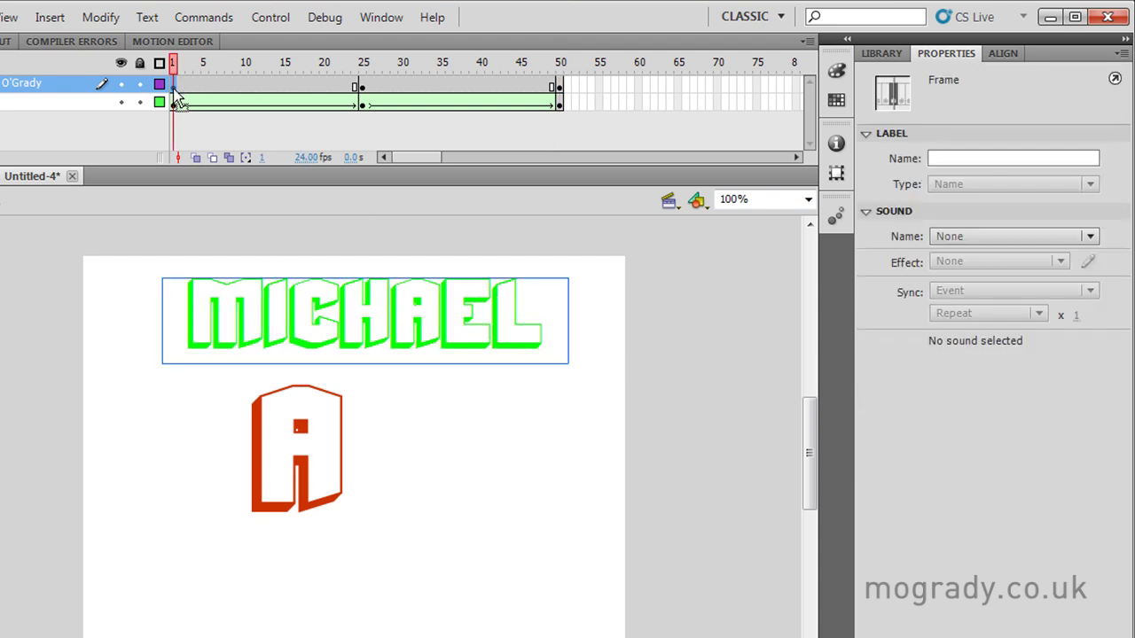
key("ctrl+b")
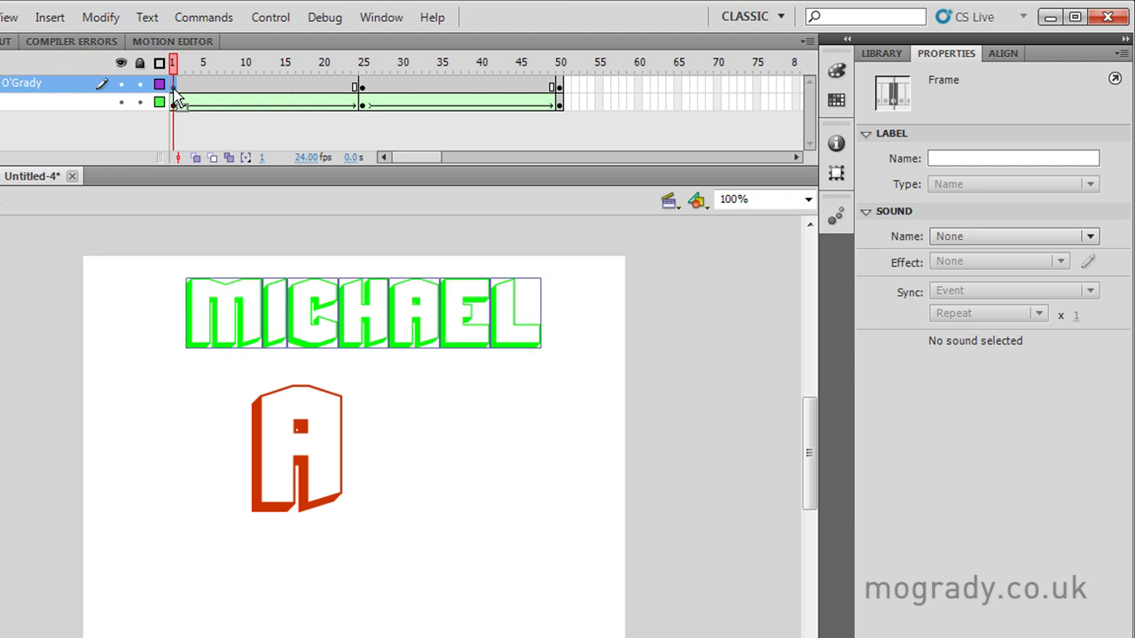
key("ctrl+b")
left_click(363, 89)
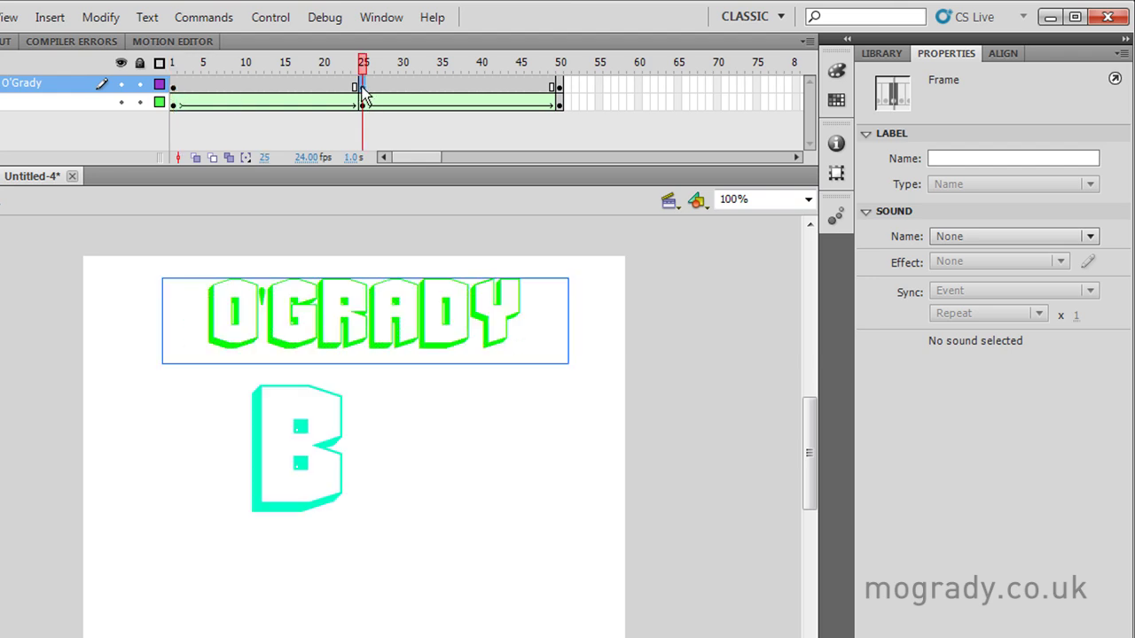
key("ctrl+b")
key("ctrl+b")
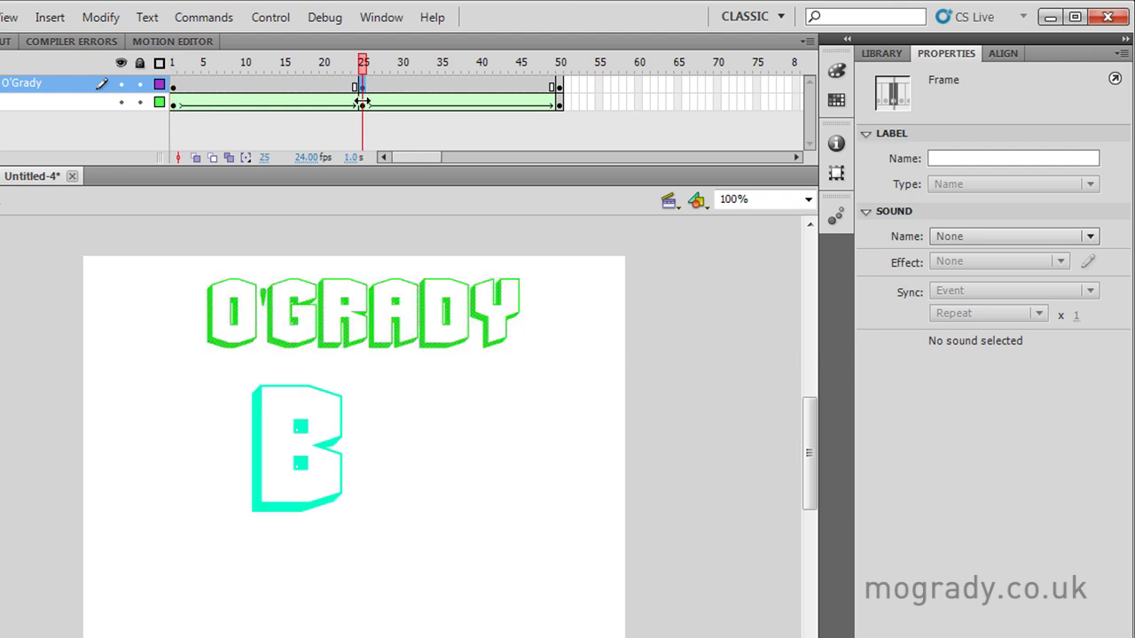
left_click(560, 87)
key("ctrl+b")
key("ctrl+b")
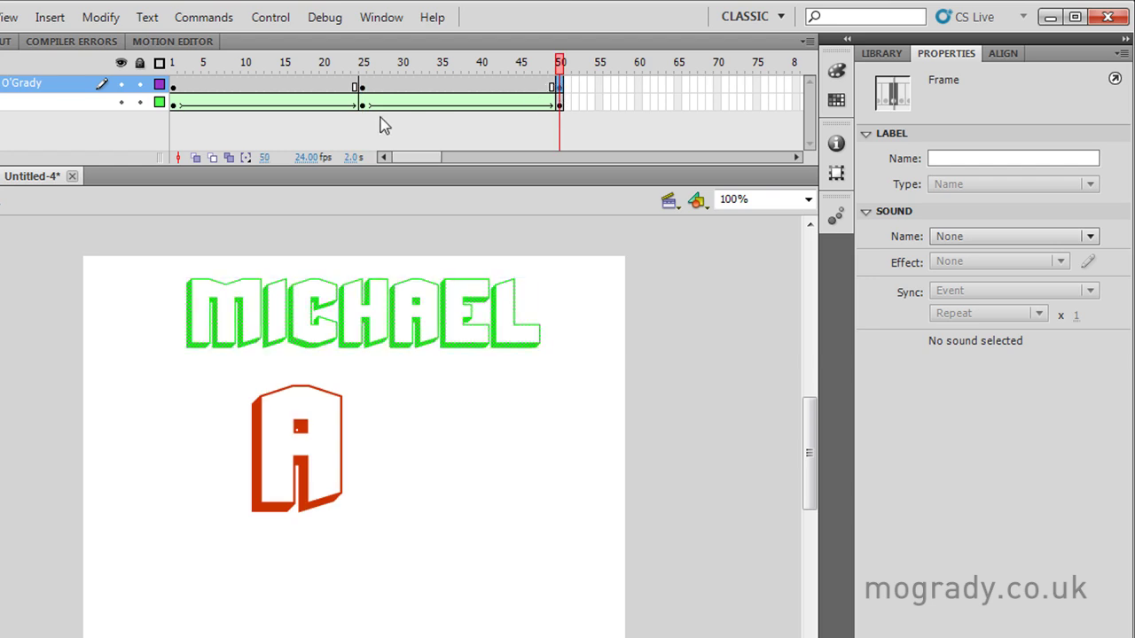
Step: Create shape tweens across frames 1–25 and 25–50, then preview the name morph
right_click(324, 87)
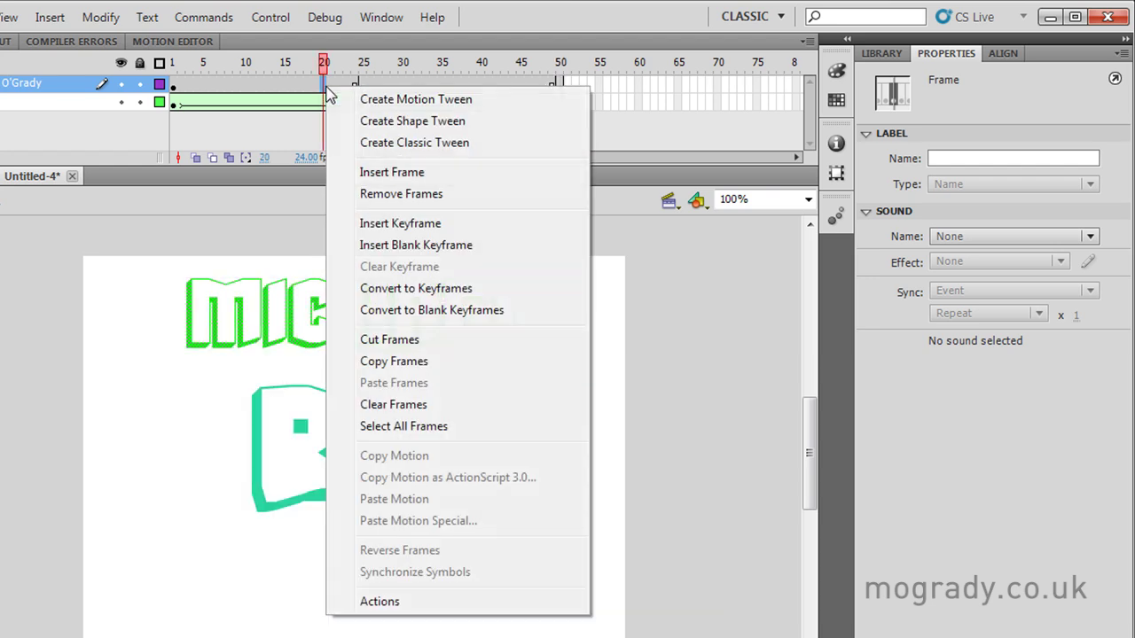
left_click(373, 122)
right_click(418, 84)
left_click(450, 118)
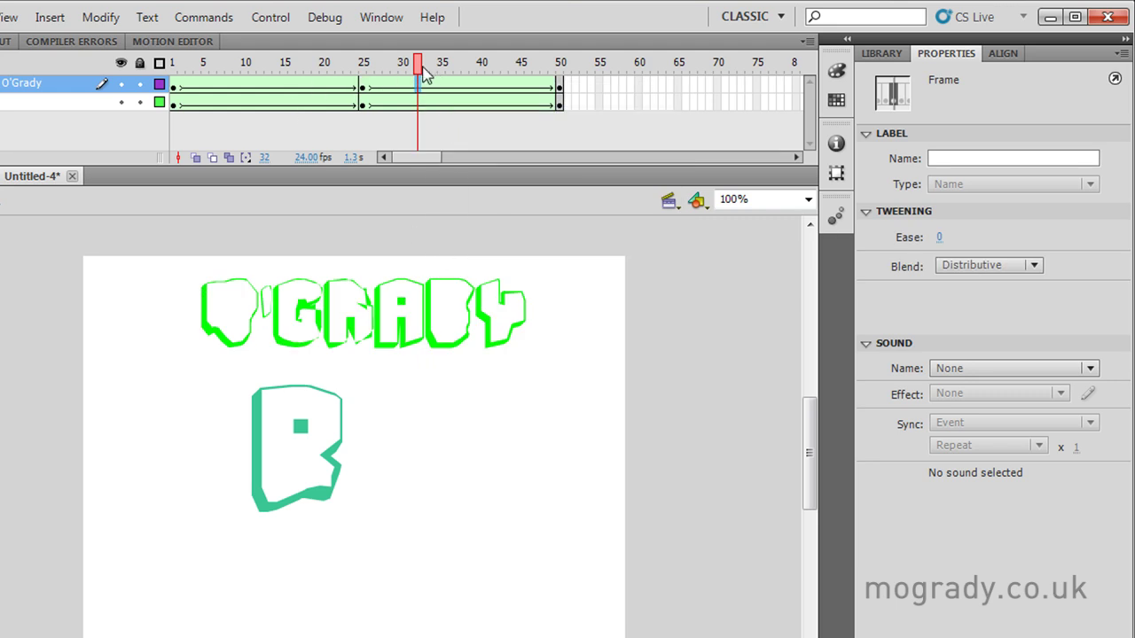
left_click_drag(421, 76, 260, 100)
key("Return")
left_click(363, 86)
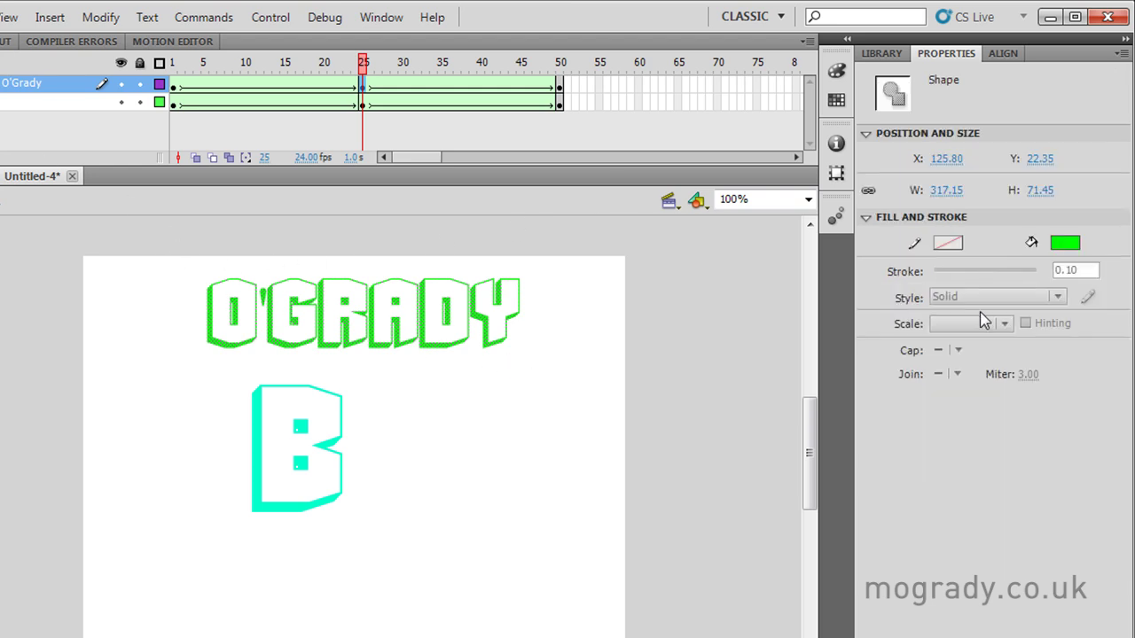
Step: Colour the O'GRADY shape magenta and test-play the movie with Ctrl+Enter
left_click(1064, 242)
left_click(1048, 432)
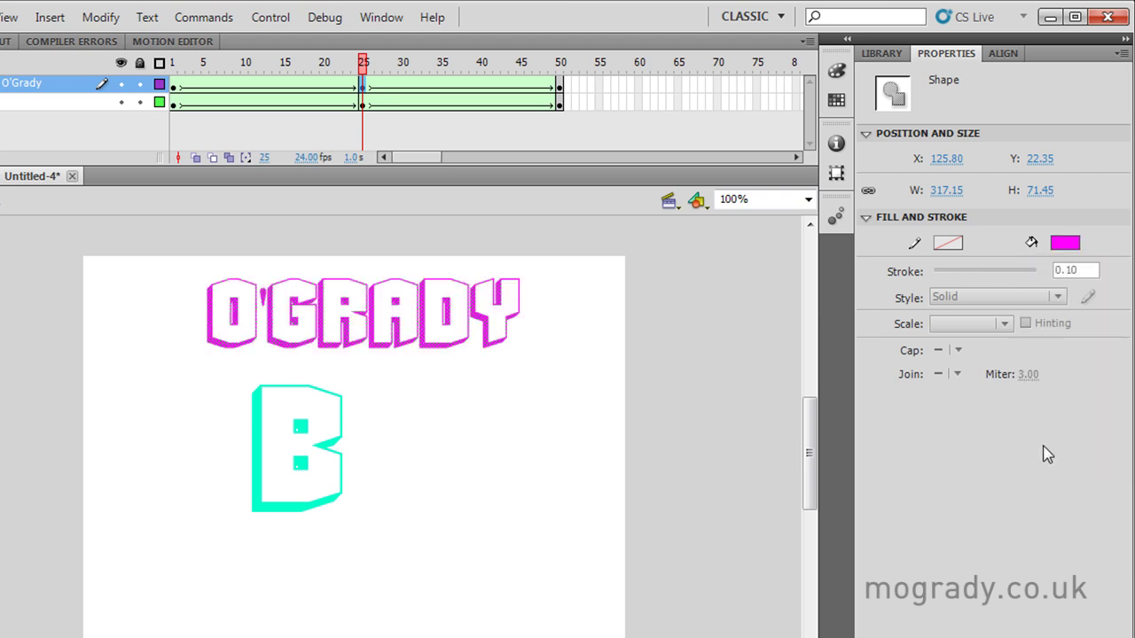
key("ctrl+Return")
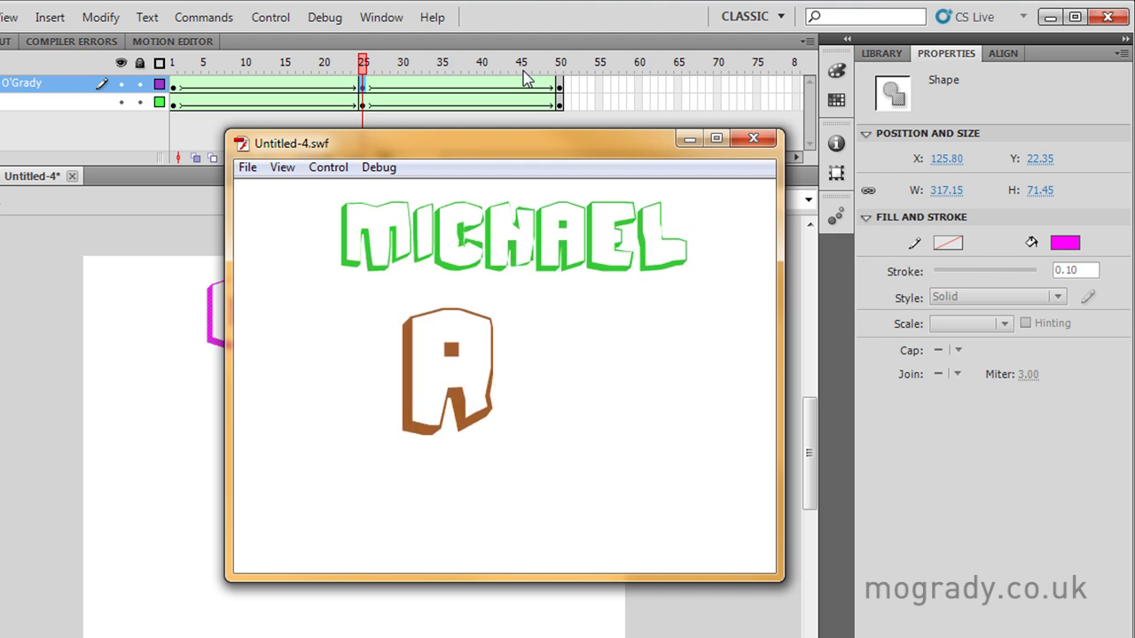